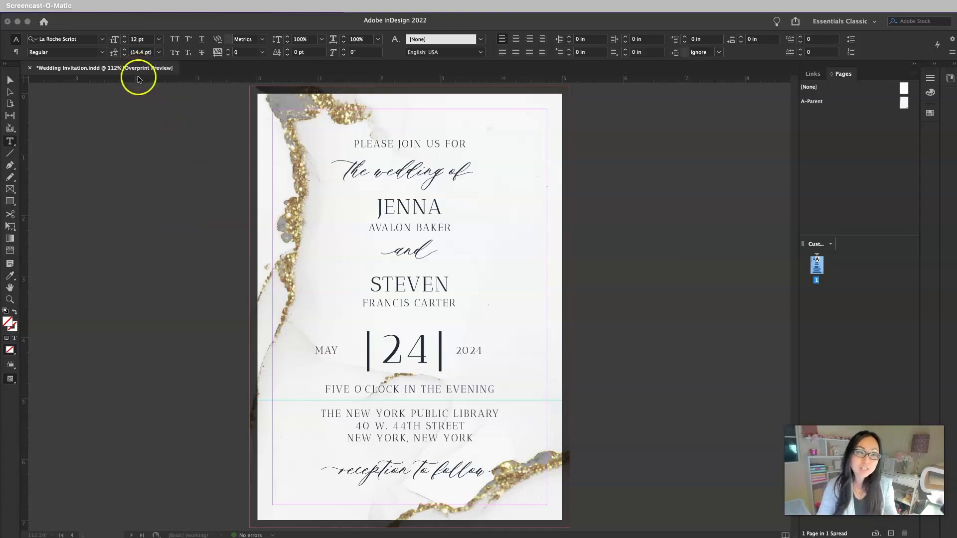
# Create a new 5 × 7 in document in inches with 0.25 in margins and 0.125 in bleed
pyautogui.click(148, 141)
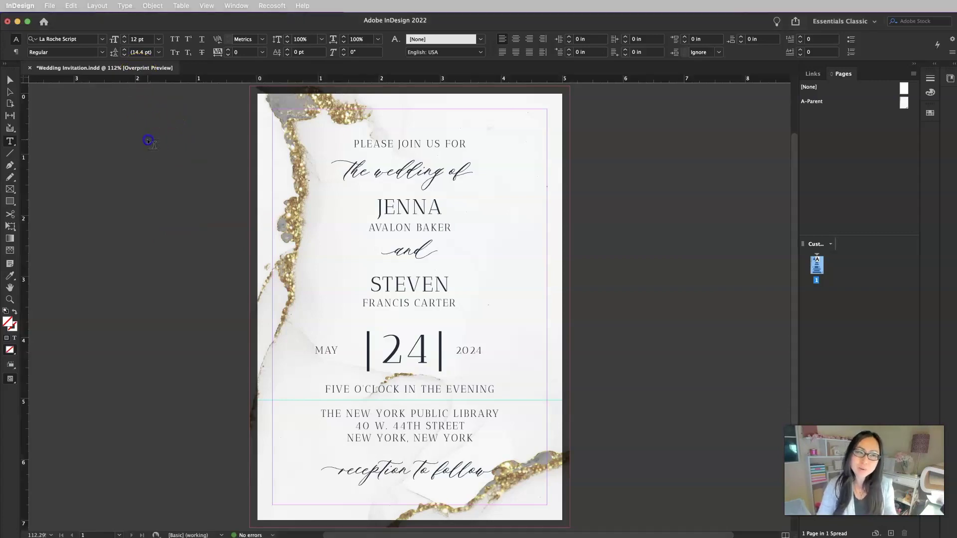
pyautogui.click(48, 6)
pyautogui.moveTo(159, 20)
pyautogui.click(195, 20)
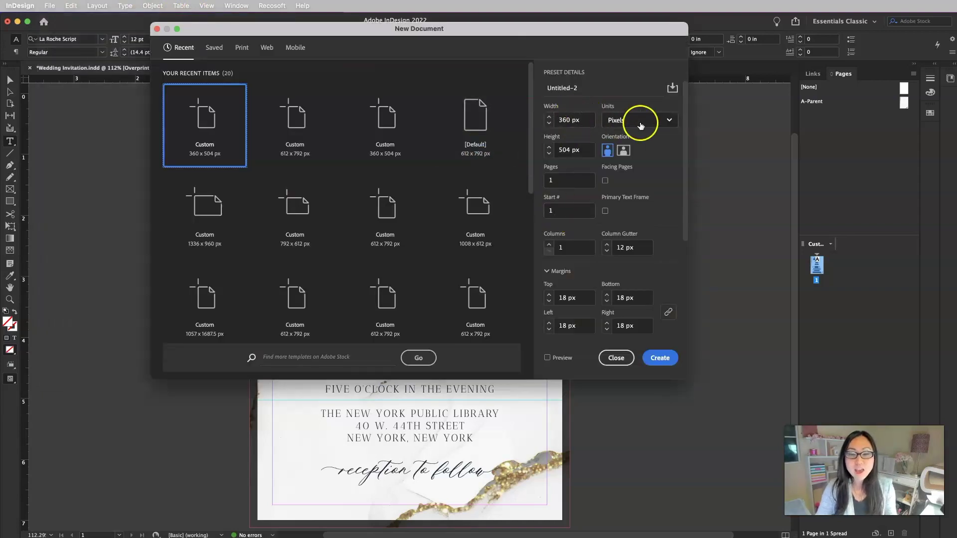
pyautogui.click(643, 122)
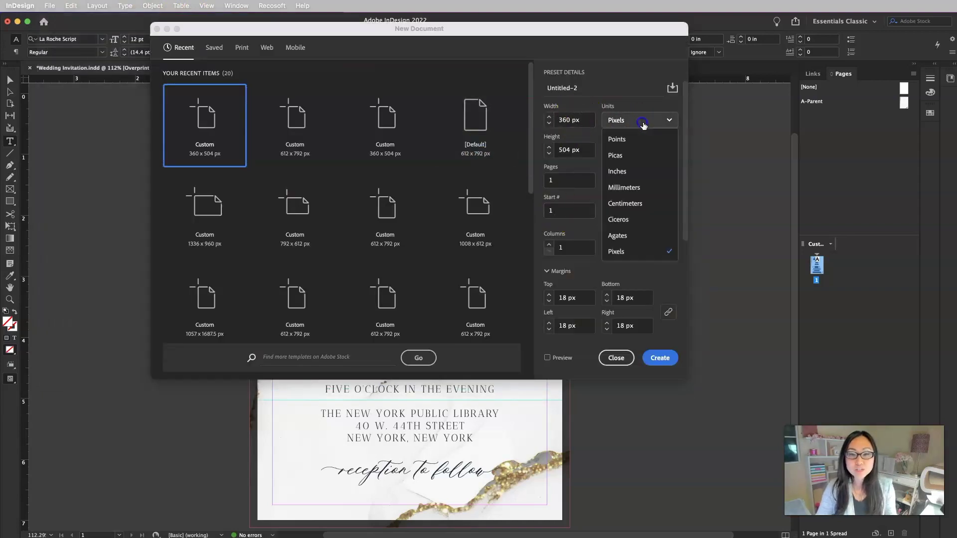
pyautogui.click(634, 171)
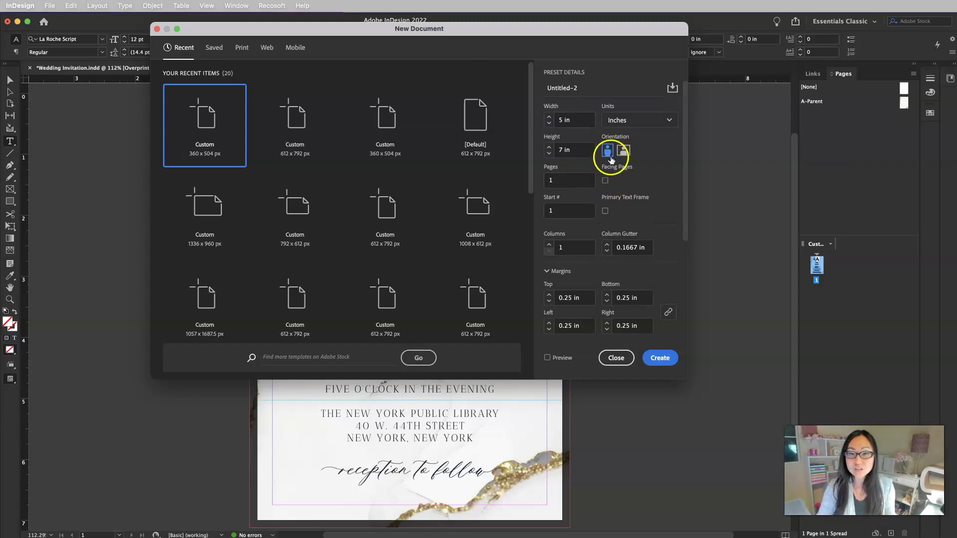
pyautogui.scroll(-5, 637, 245)
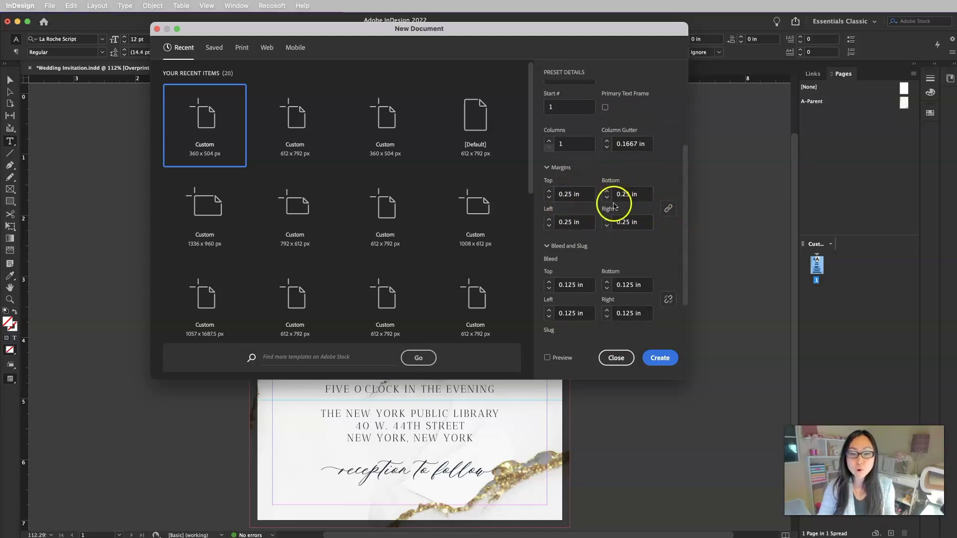
pyautogui.scroll(-3, 655, 272)
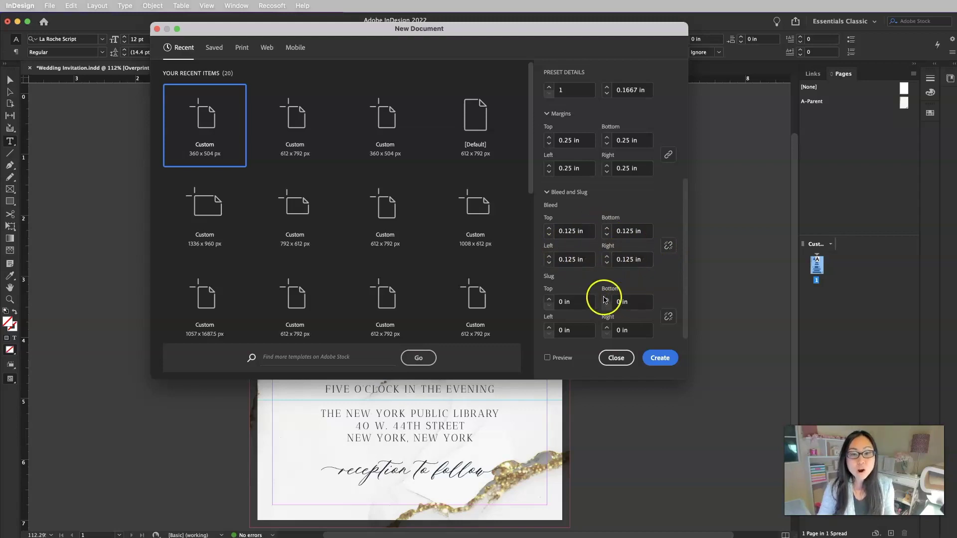
pyautogui.click(663, 358)
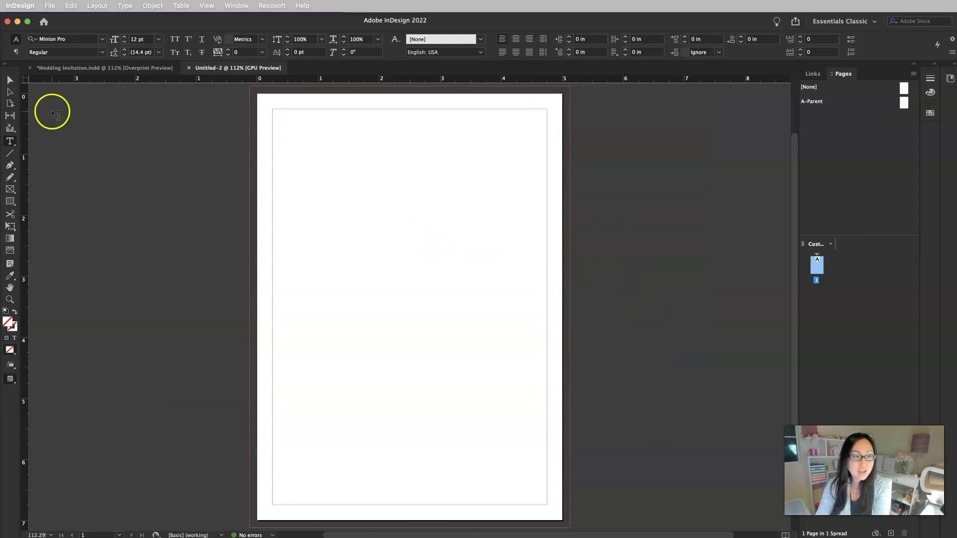
# Draw a text frame across the top of the page and centre-align its text
pyautogui.click(13, 144)
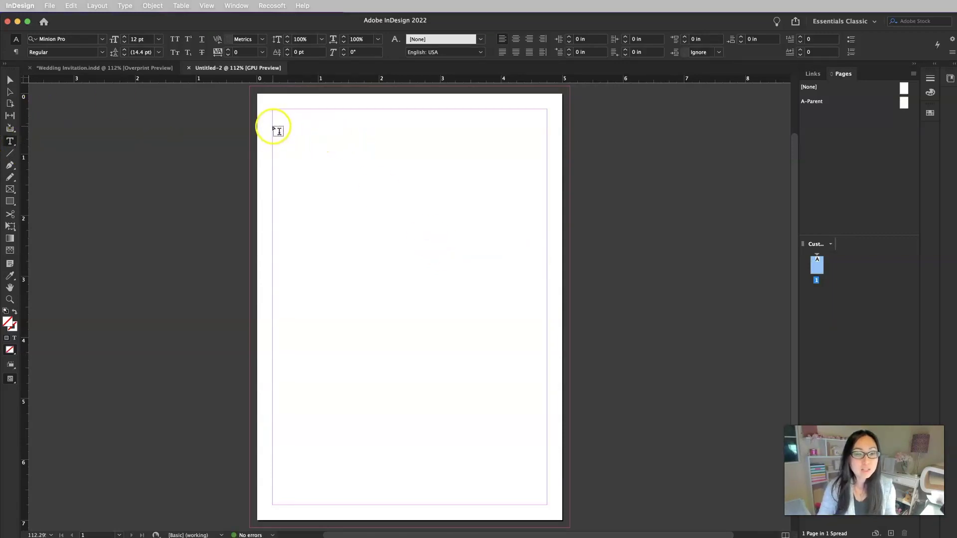
pyautogui.moveTo(274, 128); pyautogui.dragTo(547, 180)
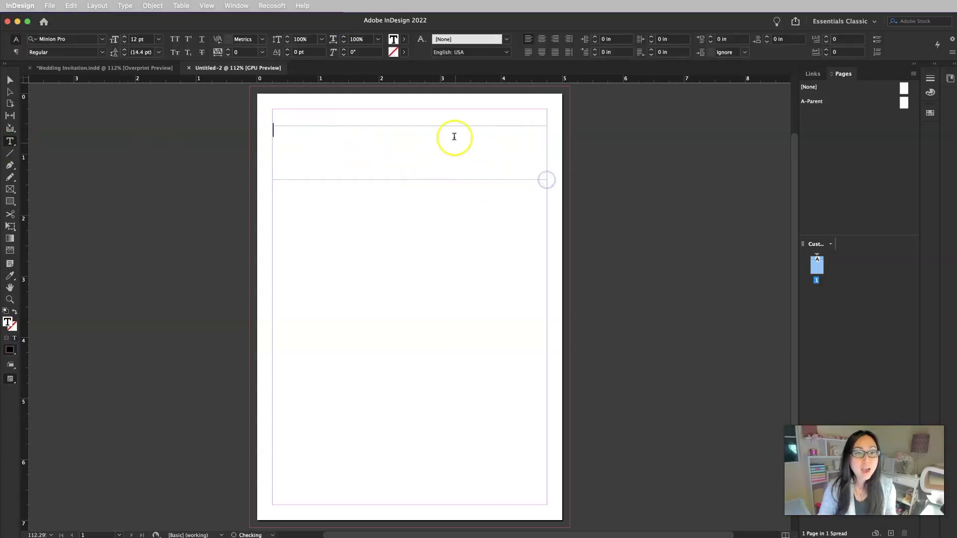
pyautogui.click(543, 40)
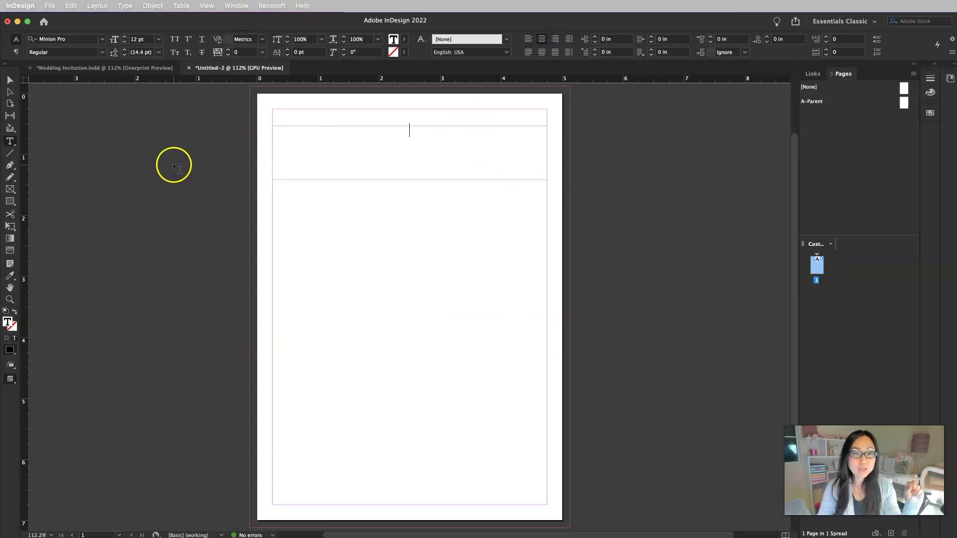
# Turn on Overprint Preview, leaving the workspace unchanged
pyautogui.click(207, 7)
pyautogui.click(218, 31)
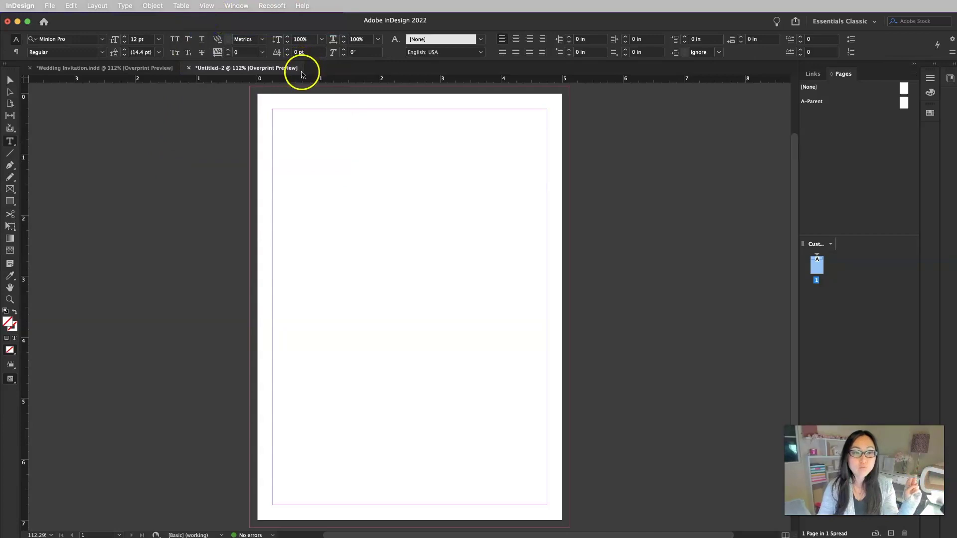
pyautogui.click(208, 7)
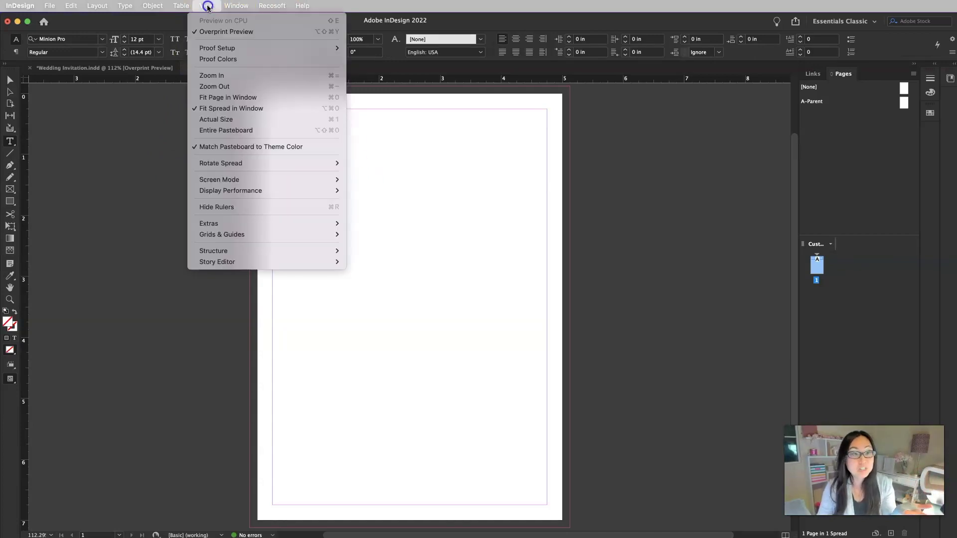
pyautogui.moveTo(230, 6)
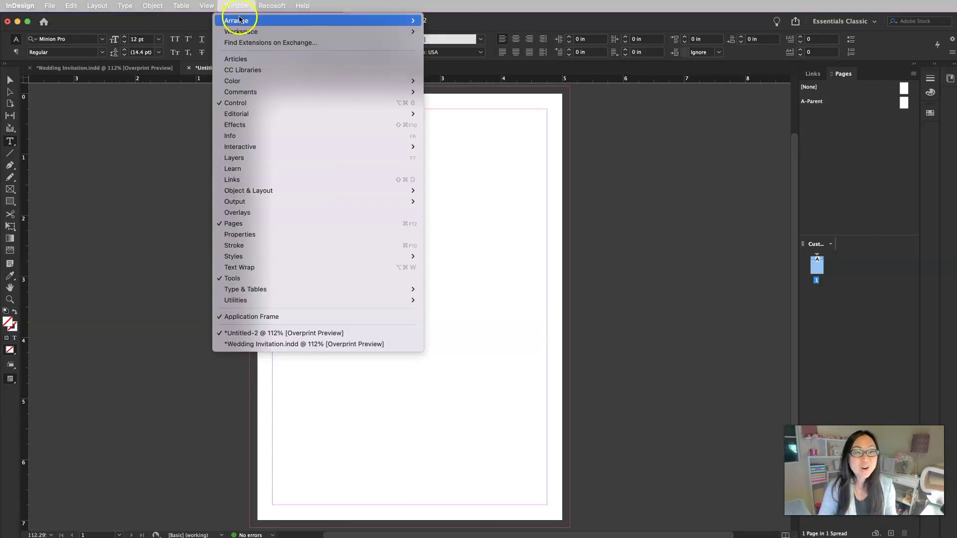
pyautogui.moveTo(241, 32)
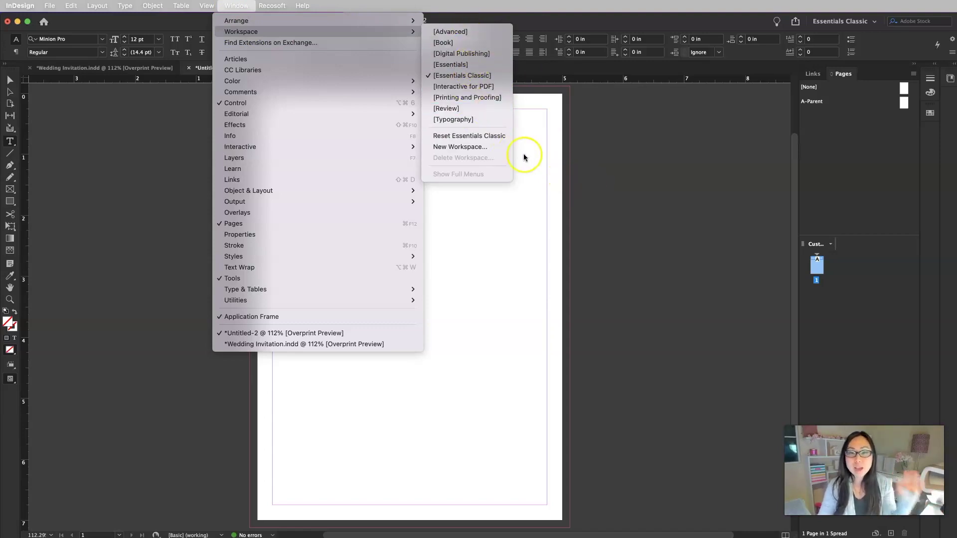
pyautogui.click(631, 231)
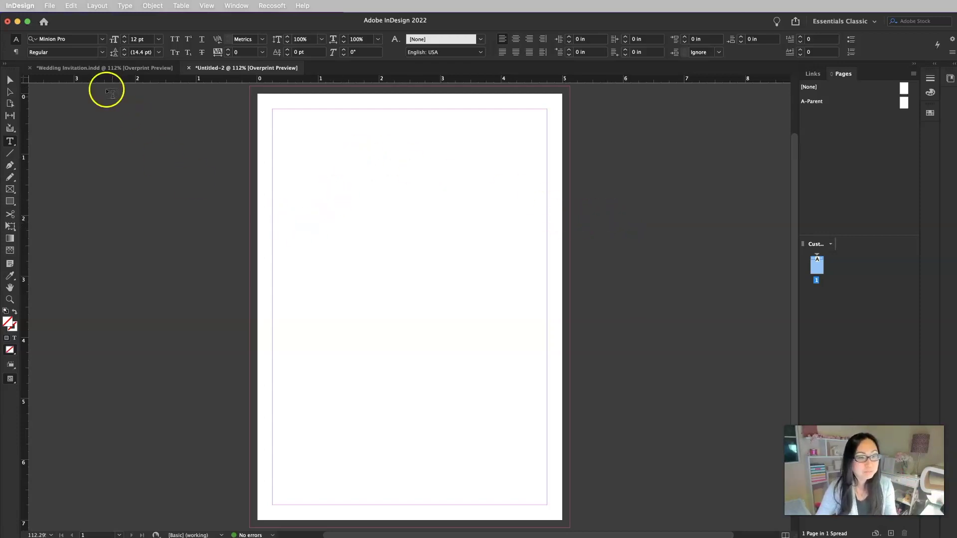
# Enter the heading PLEASE JOIN US FOR and style it in Antic Didone with All Caps
pyautogui.click(6, 81)
pyautogui.click(357, 157)
pyautogui.doubleClick(422, 163)
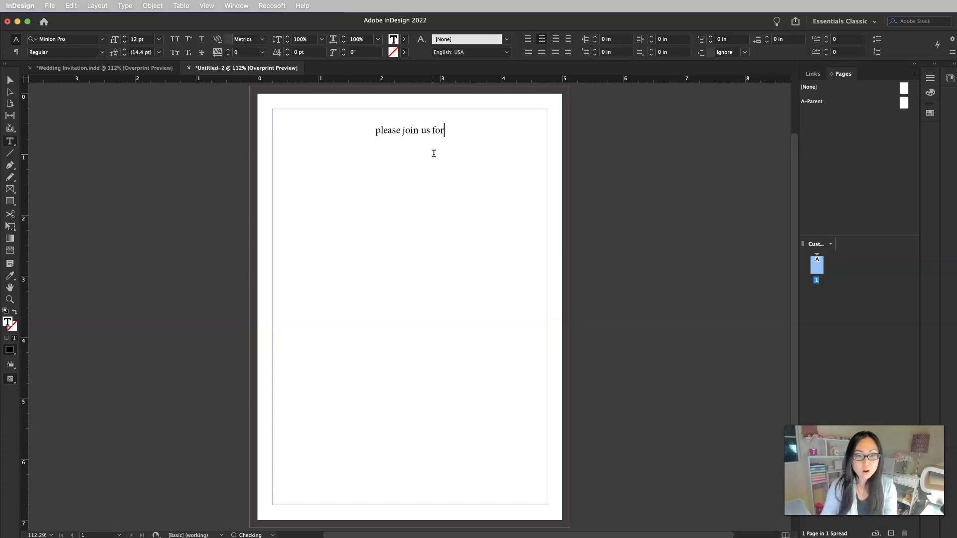
pyautogui.press('Escape')
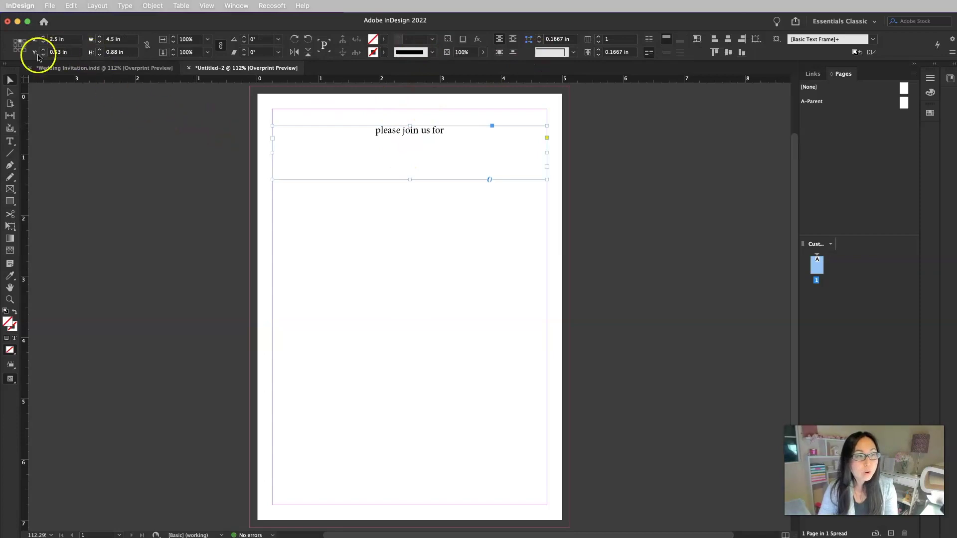
pyautogui.click(9, 143)
pyautogui.click(102, 39)
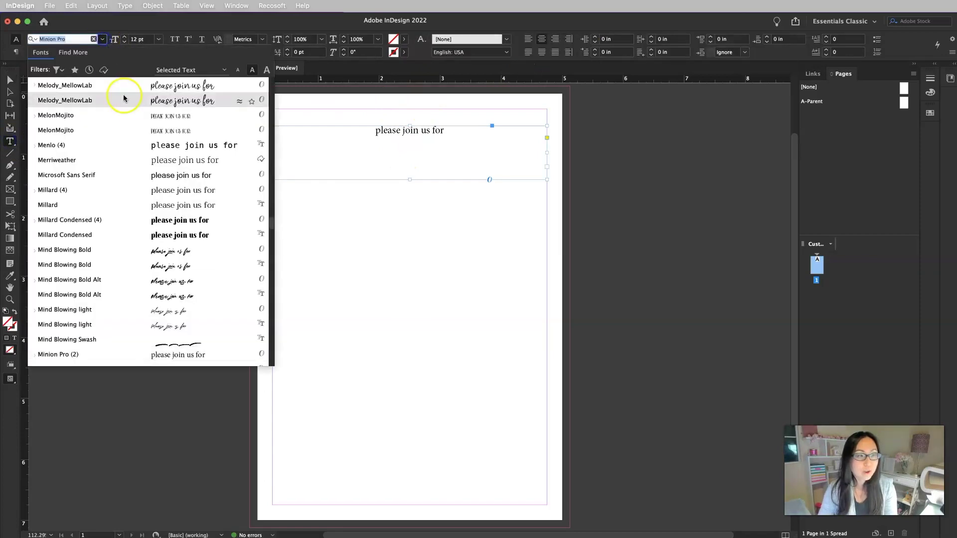
pyautogui.moveTo(271, 219); pyautogui.dragTo(274, 70)
pyautogui.click(64, 89)
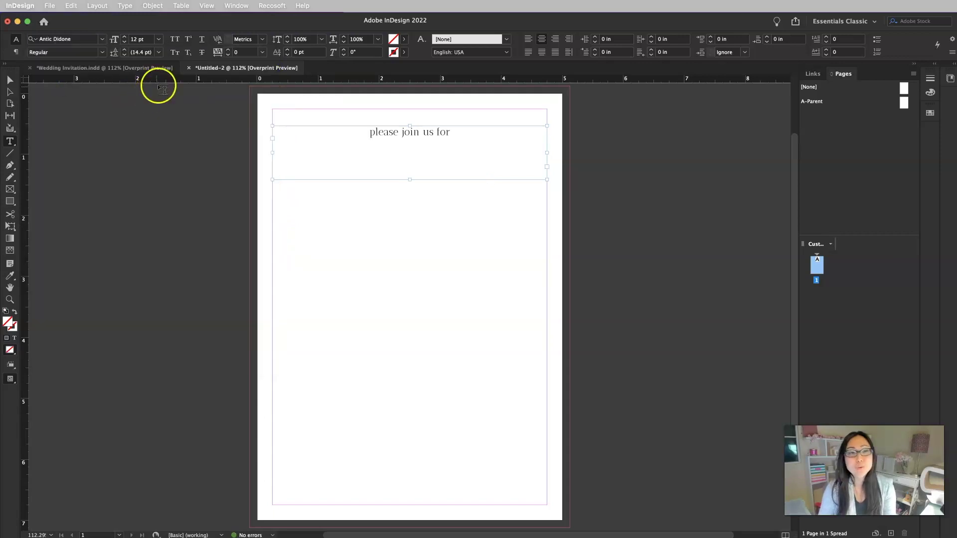
pyautogui.click(175, 39)
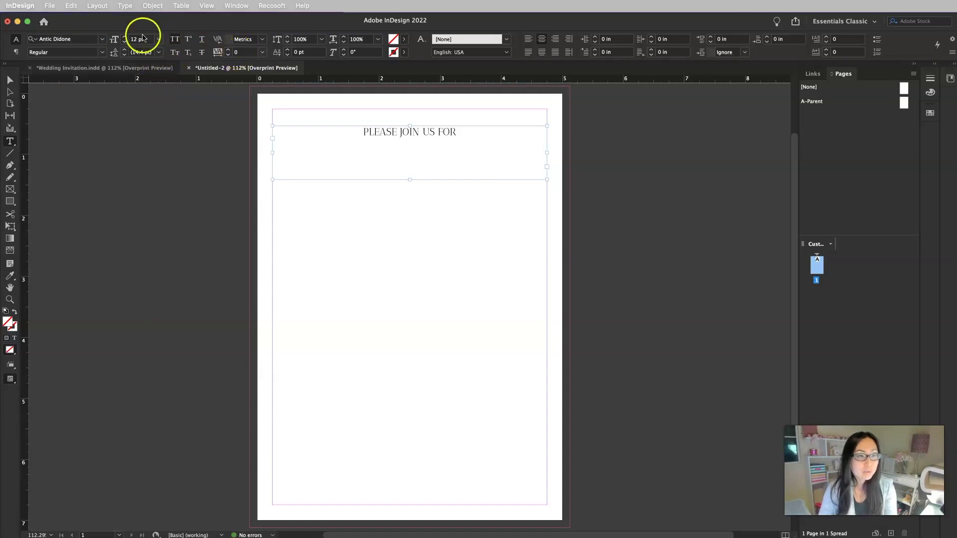
# Set the heading's tracking to 75 after trying 50 and 100
pyautogui.doubleClick(236, 53)
pyautogui.press('BackSpace')
pyautogui.click(262, 53)
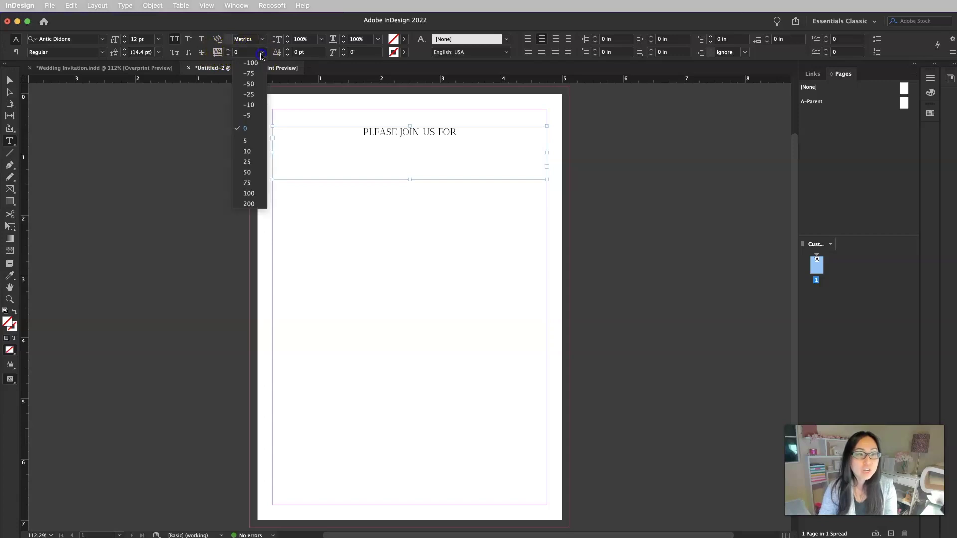
pyautogui.click(252, 172)
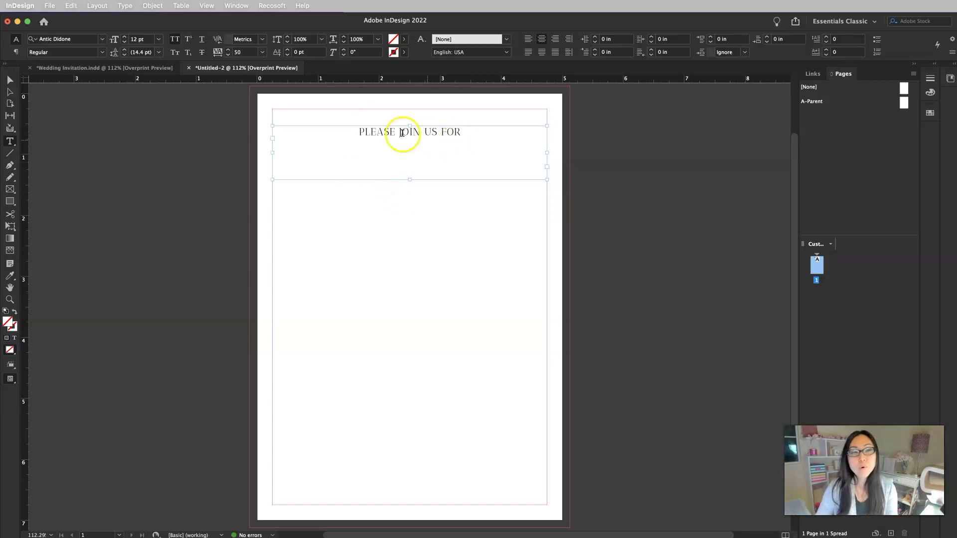
pyautogui.click(262, 53)
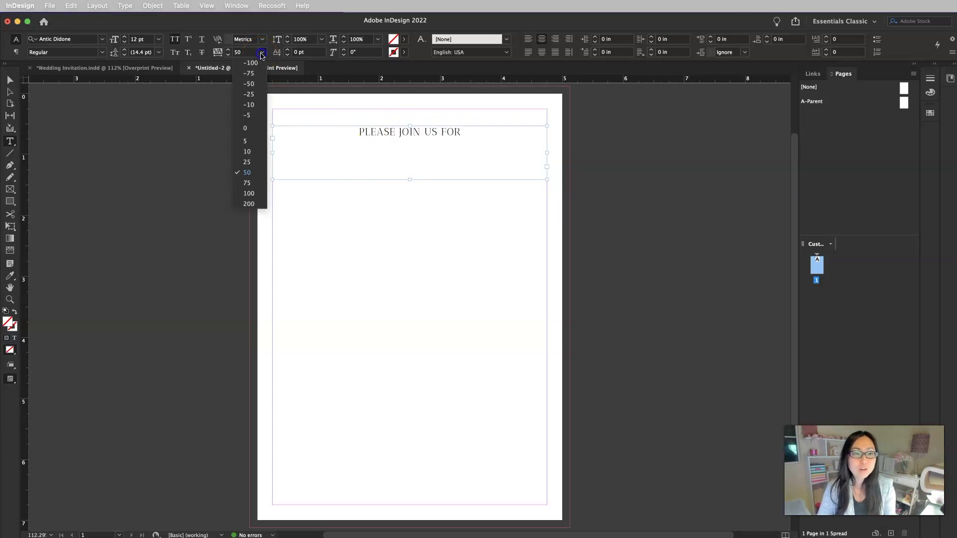
pyautogui.click(251, 197)
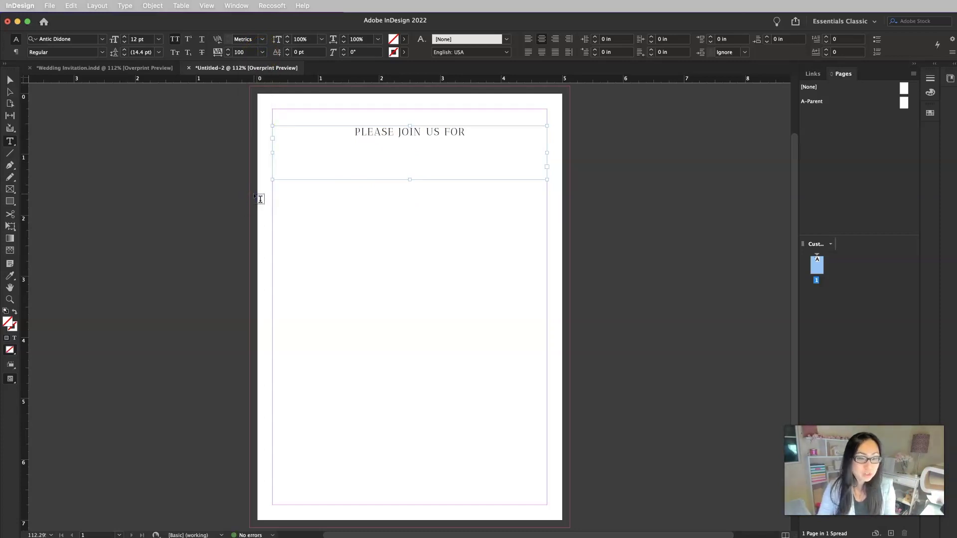
pyautogui.click(262, 52)
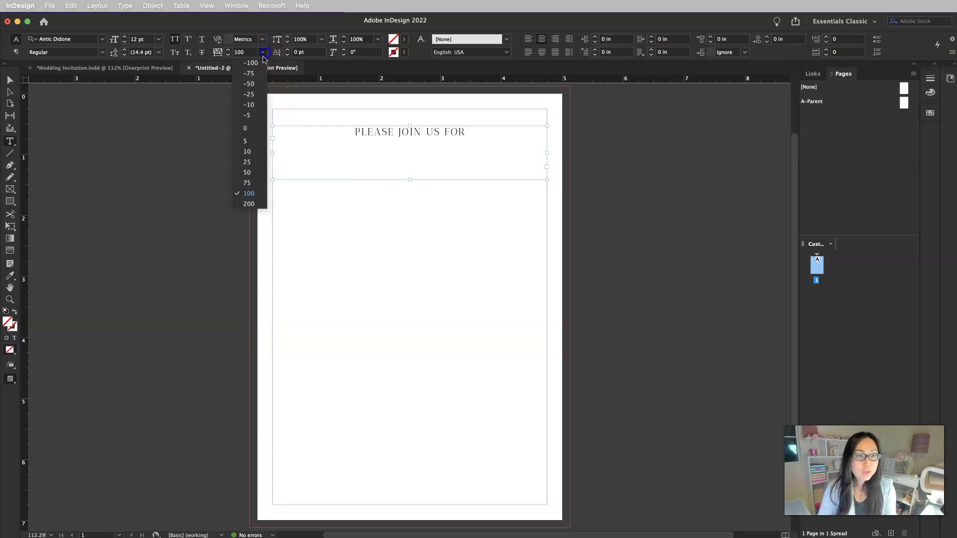
pyautogui.click(248, 183)
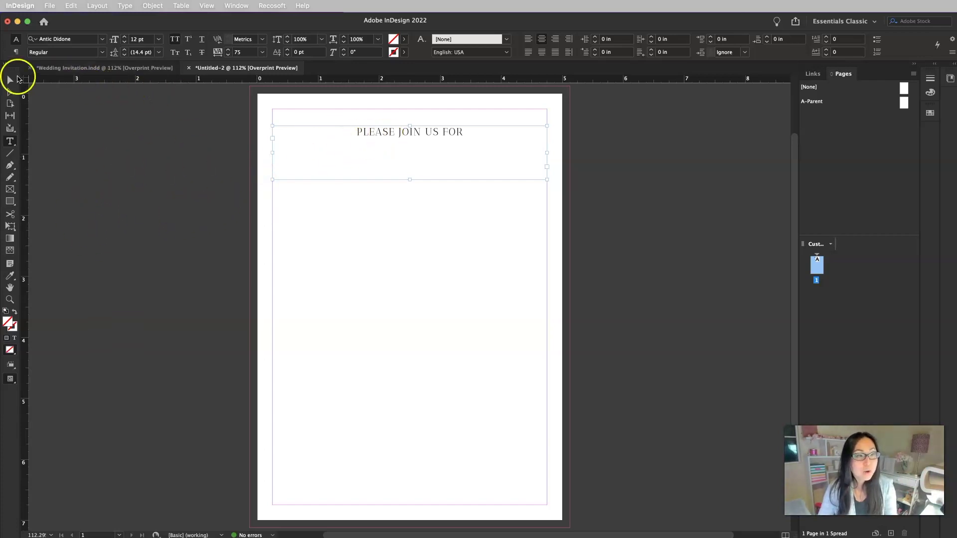
# Shorten the heading frame, then duplicate it below and retype it as THE WEDDING OF
pyautogui.click(18, 79)
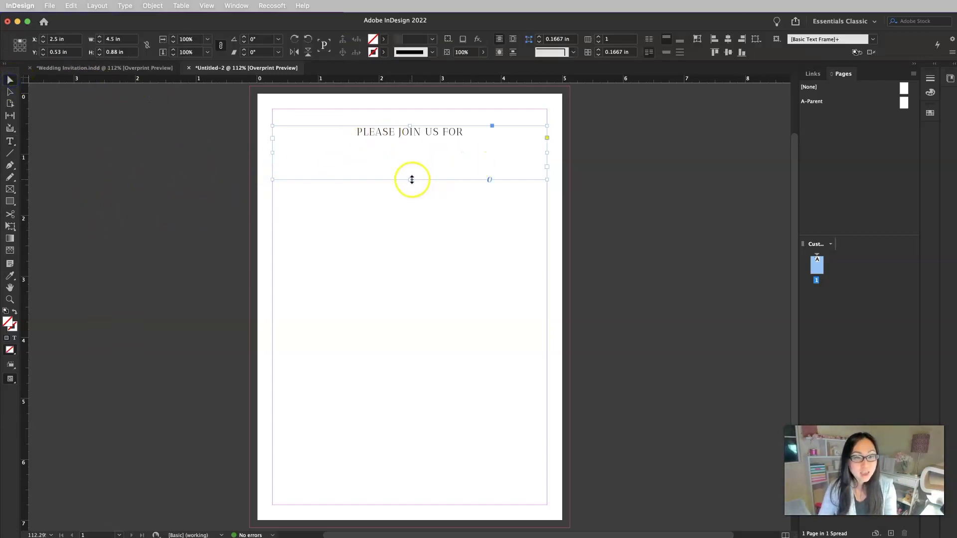
pyautogui.moveTo(411, 179); pyautogui.dragTo(412, 152)
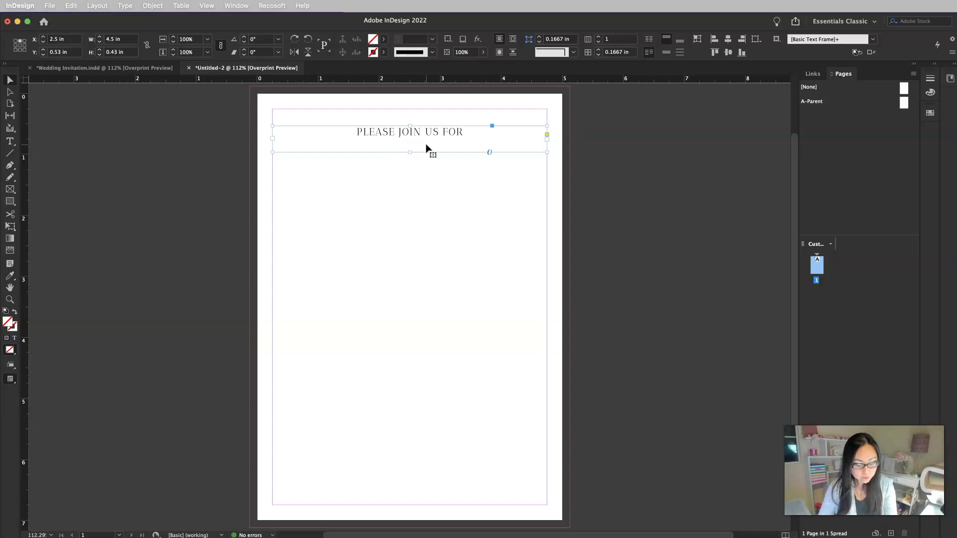
pyautogui.press('super+c')
pyautogui.press('super+v')
pyautogui.moveTo(433, 305); pyautogui.dragTo(443, 160)
pyautogui.doubleClick(435, 160)
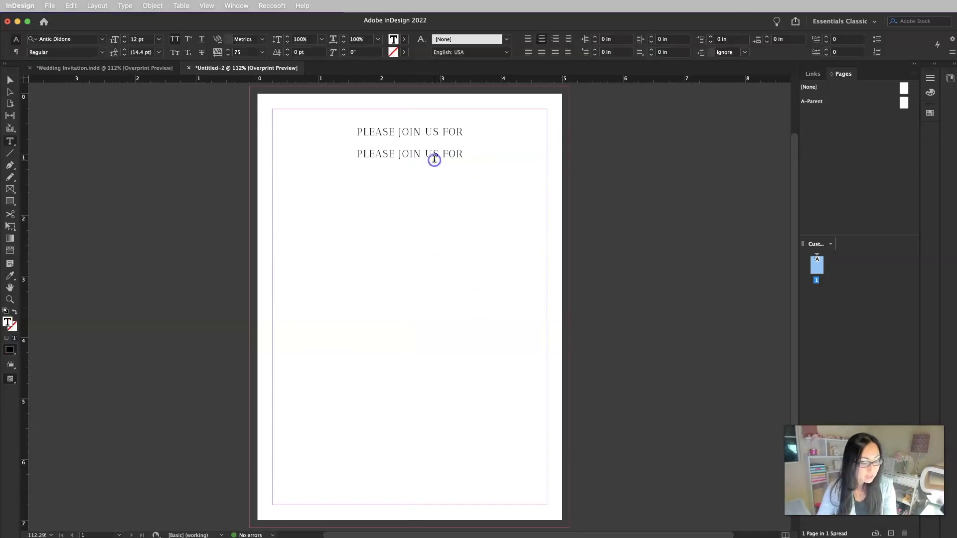
pyautogui.tripleClick(434, 159)
pyautogui.write('THE WEDDING OF')
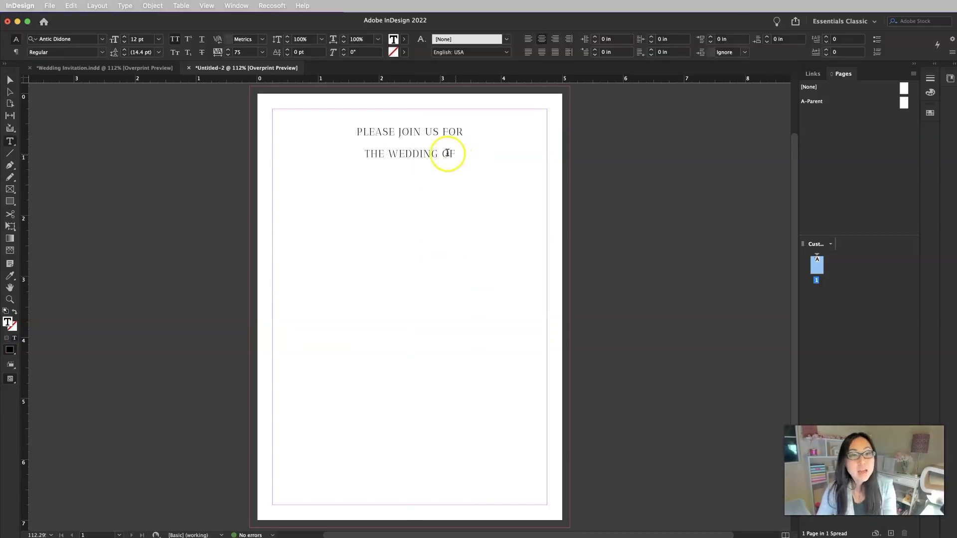
pyautogui.press('Escape')
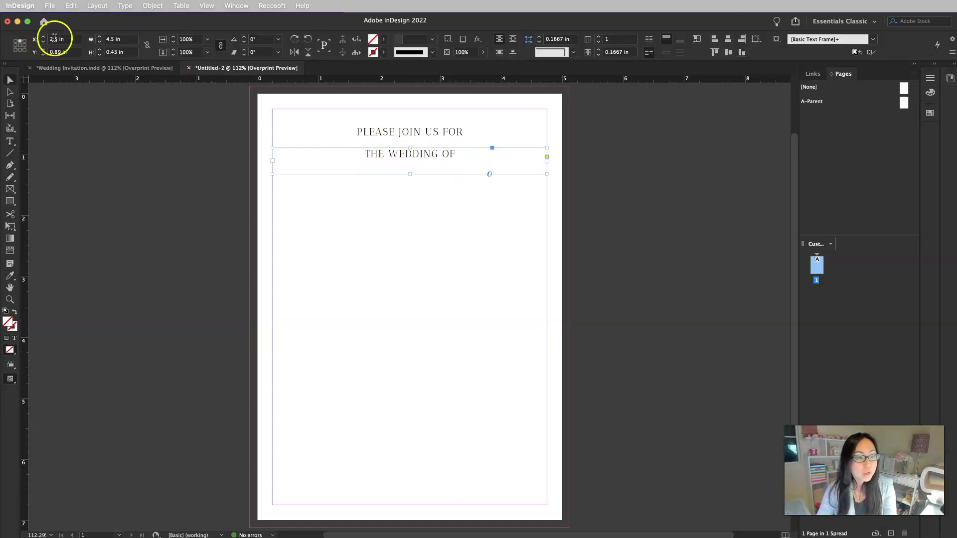
# Turn off All Caps and set the second line to La Roche Script at 50 pt
pyautogui.click(10, 141)
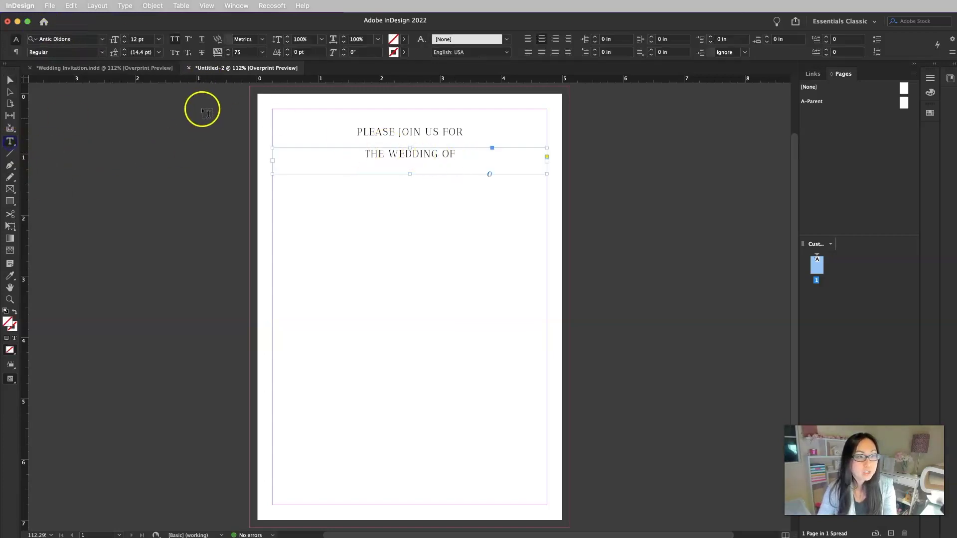
pyautogui.click(174, 39)
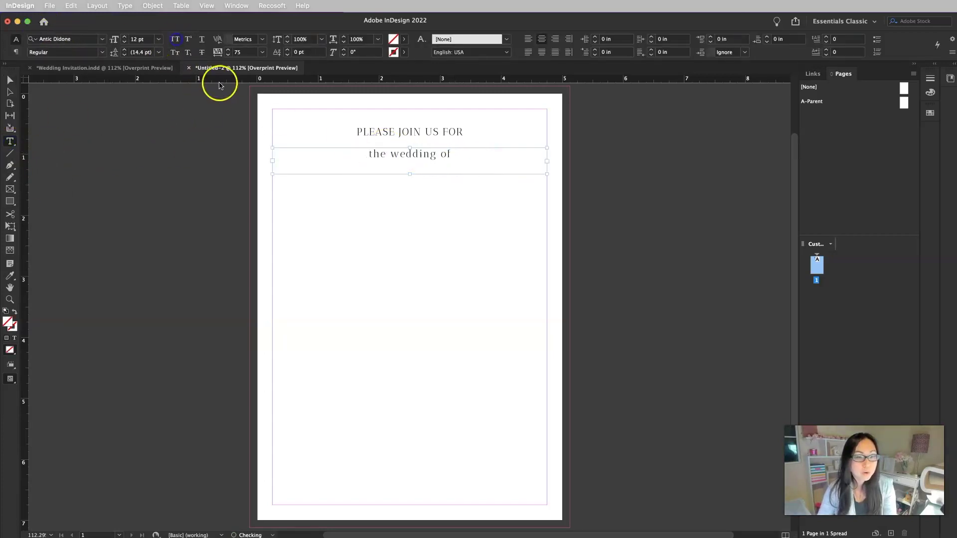
pyautogui.click(103, 39)
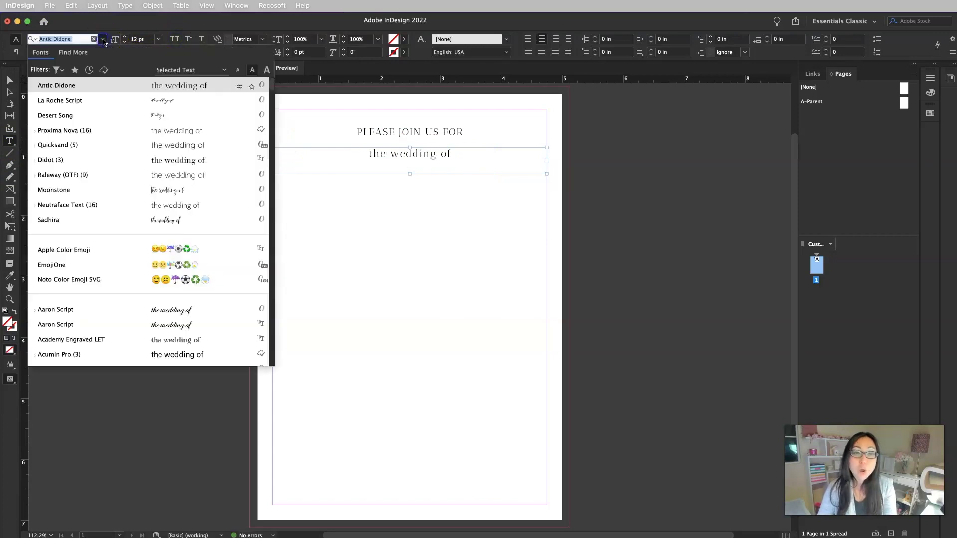
pyautogui.click(106, 98)
pyautogui.tripleClick(142, 39)
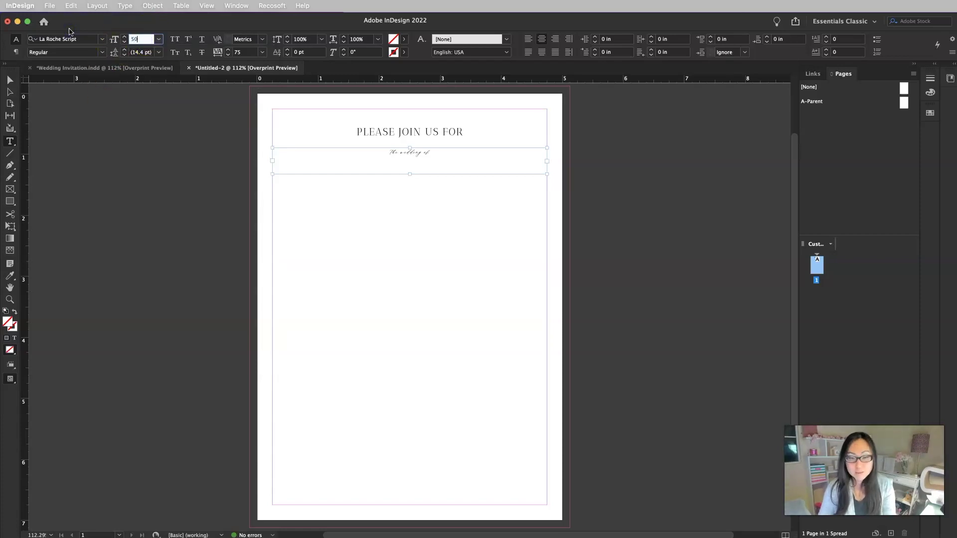
pyautogui.write('50')
pyautogui.click(11, 81)
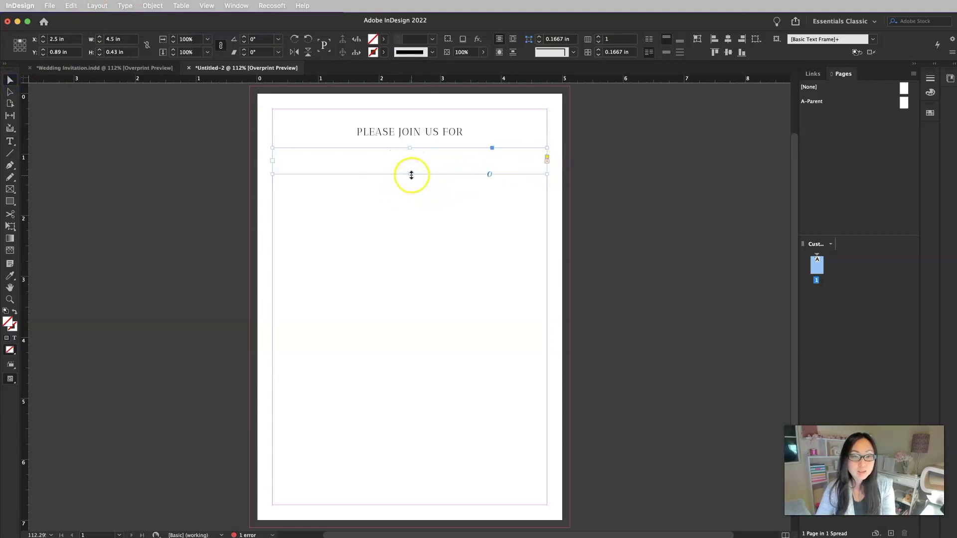
# Make the script frame taller and set its tracking to 0
pyautogui.moveTo(412, 175); pyautogui.dragTo(406, 224)
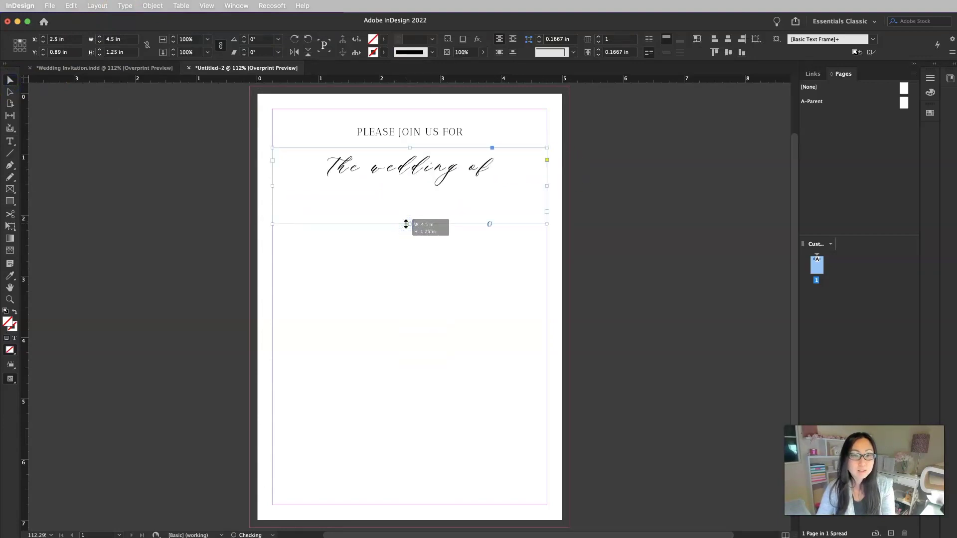
pyautogui.click(496, 171)
pyautogui.click(415, 173)
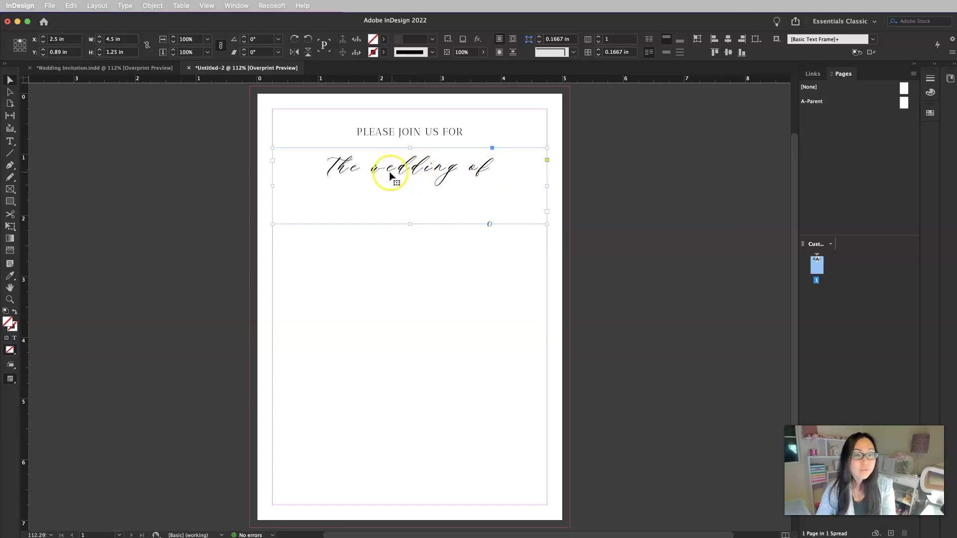
pyautogui.click(10, 141)
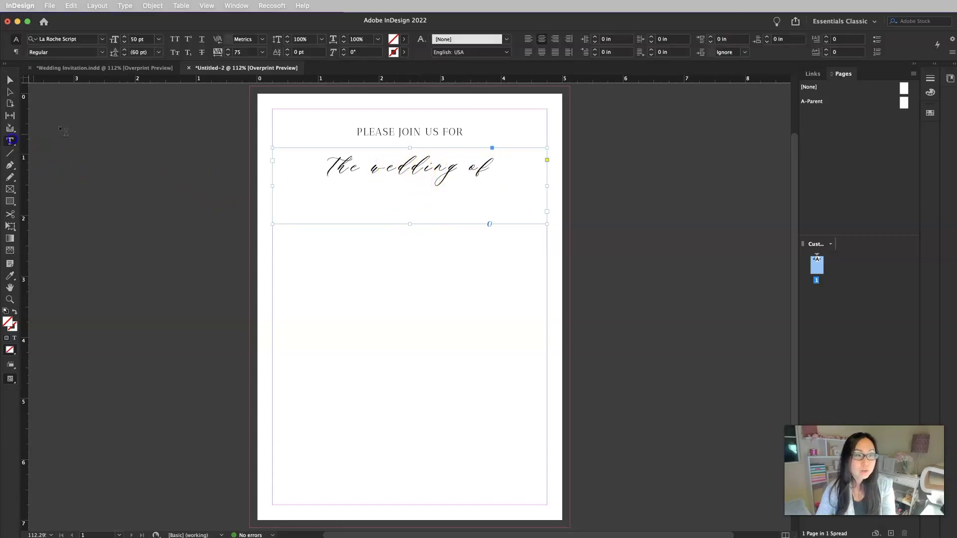
pyautogui.click(262, 53)
pyautogui.click(247, 129)
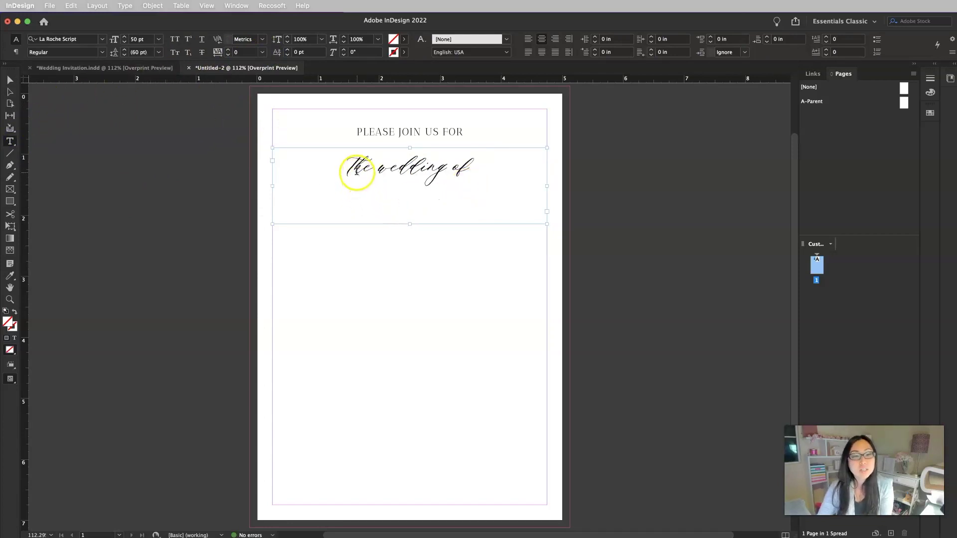
# Swap the first t and the final f of 'the wedding of' for swash alternates
pyautogui.click(349, 169)
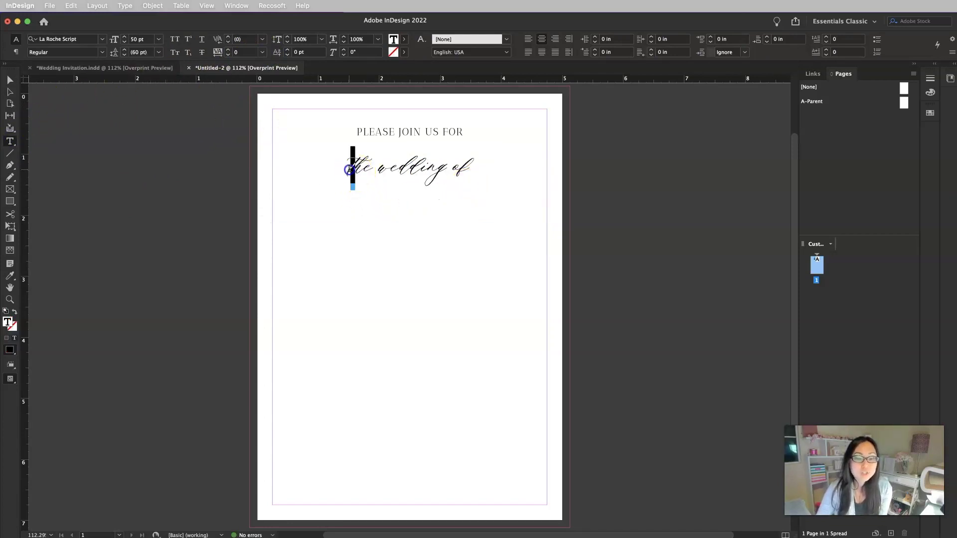
pyautogui.moveTo(342, 154); pyautogui.dragTo(352, 167)
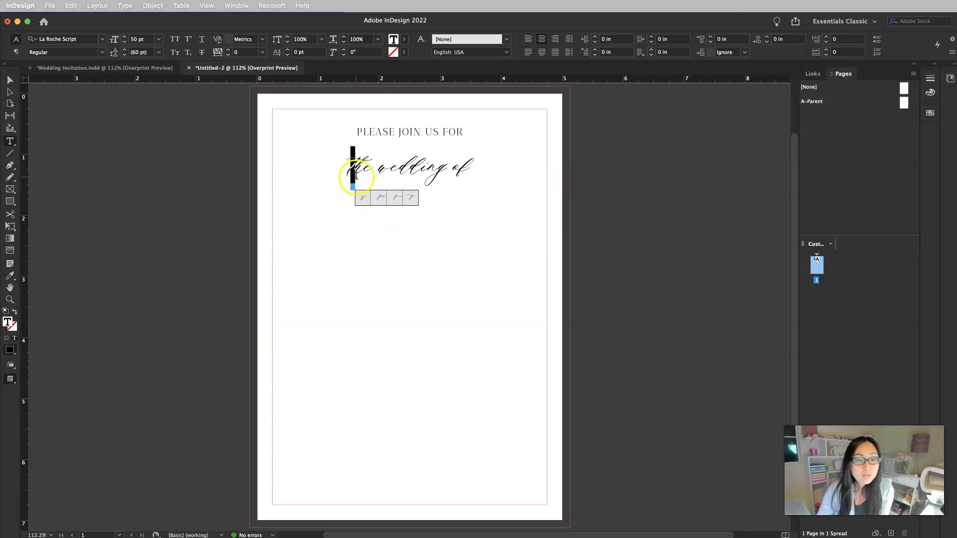
pyautogui.click(399, 200)
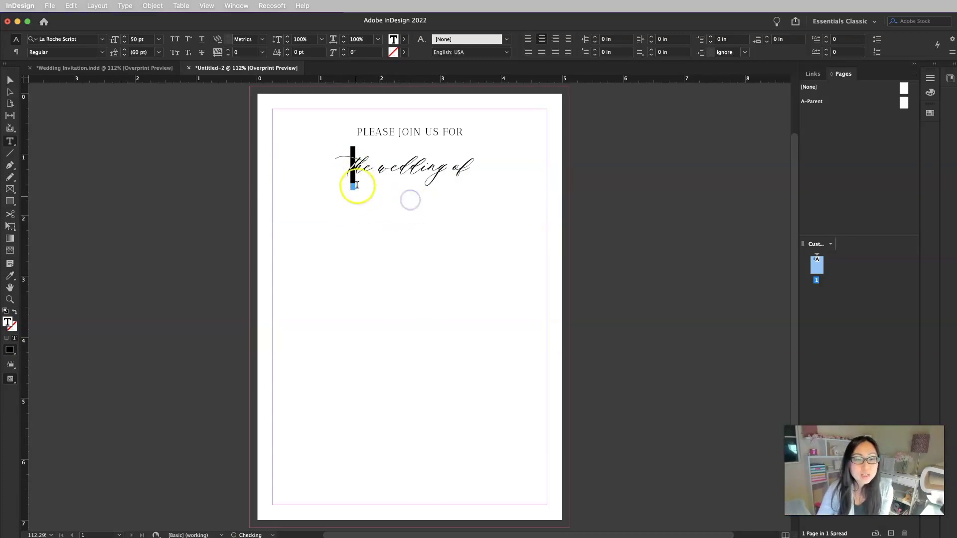
pyautogui.moveTo(474, 167); pyautogui.dragTo(459, 171)
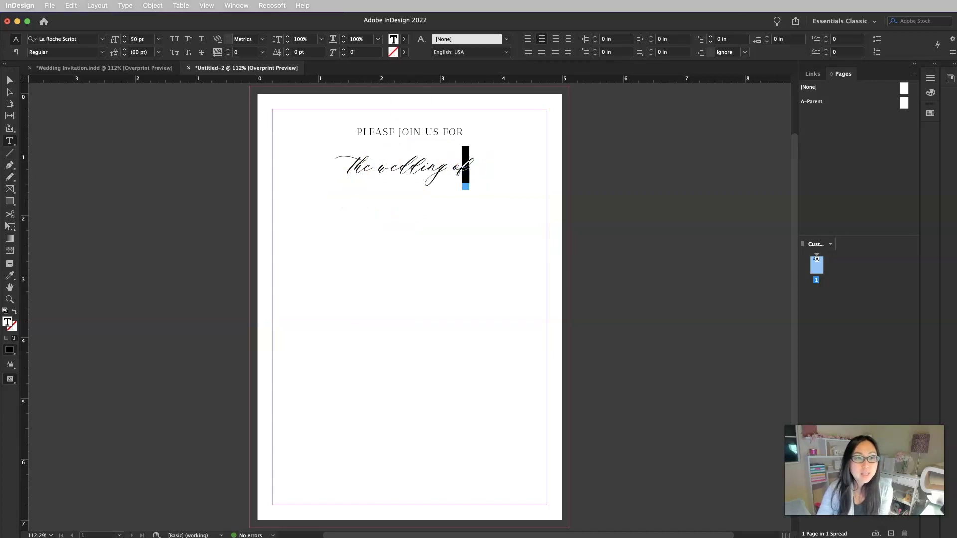
pyautogui.click(237, 6)
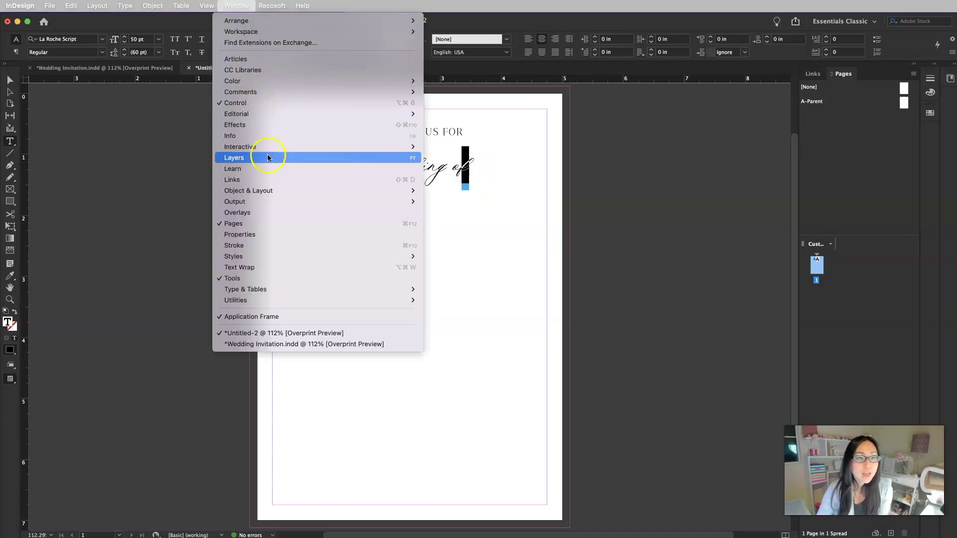
pyautogui.moveTo(132, 9)
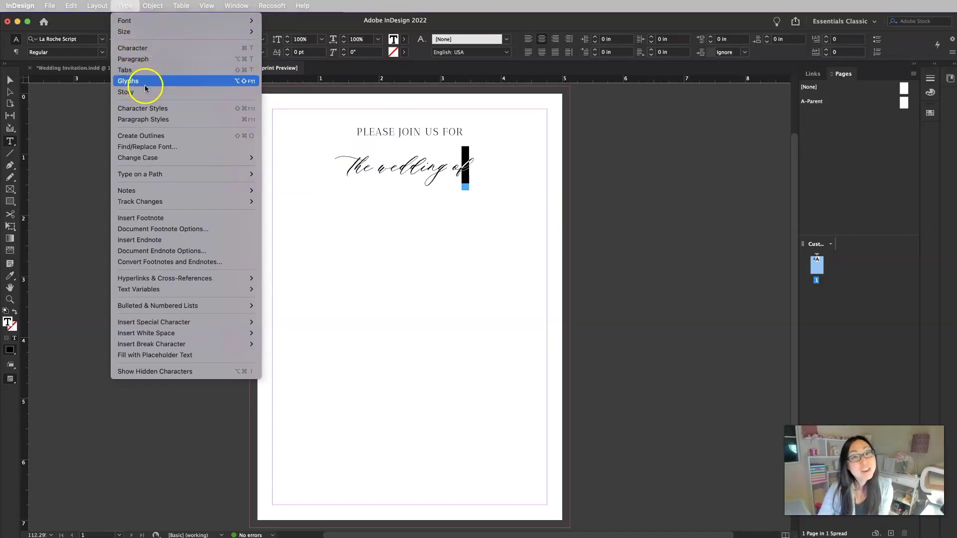
pyautogui.click(483, 172)
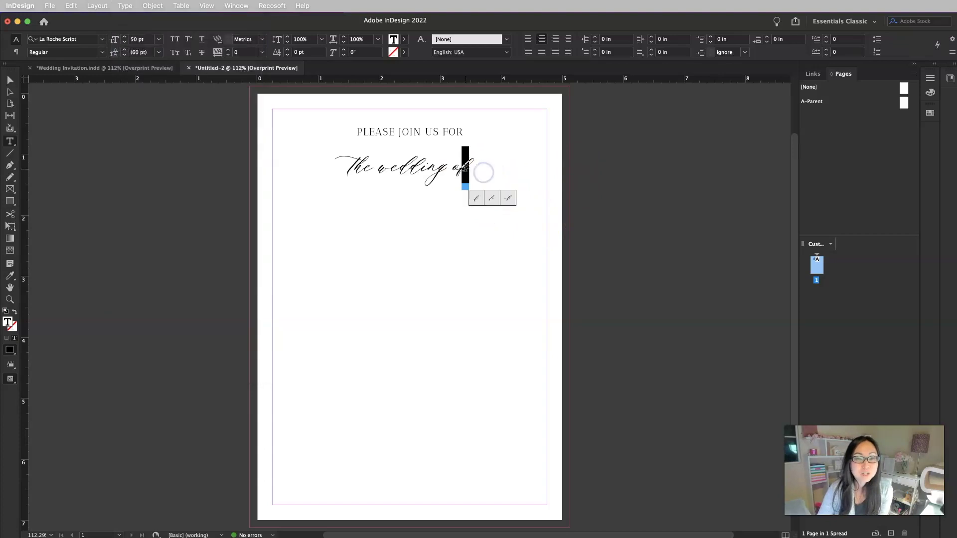
pyautogui.click(496, 200)
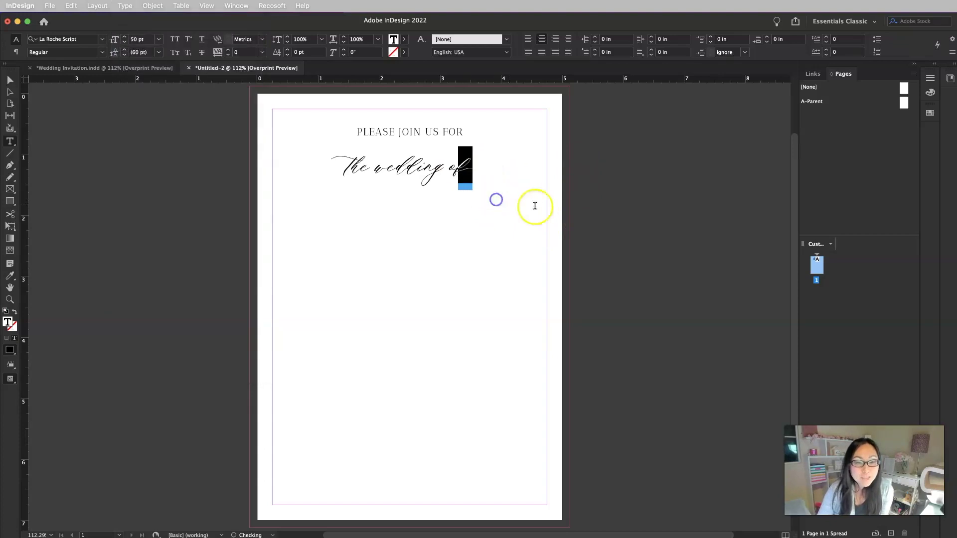
pyautogui.click(426, 232)
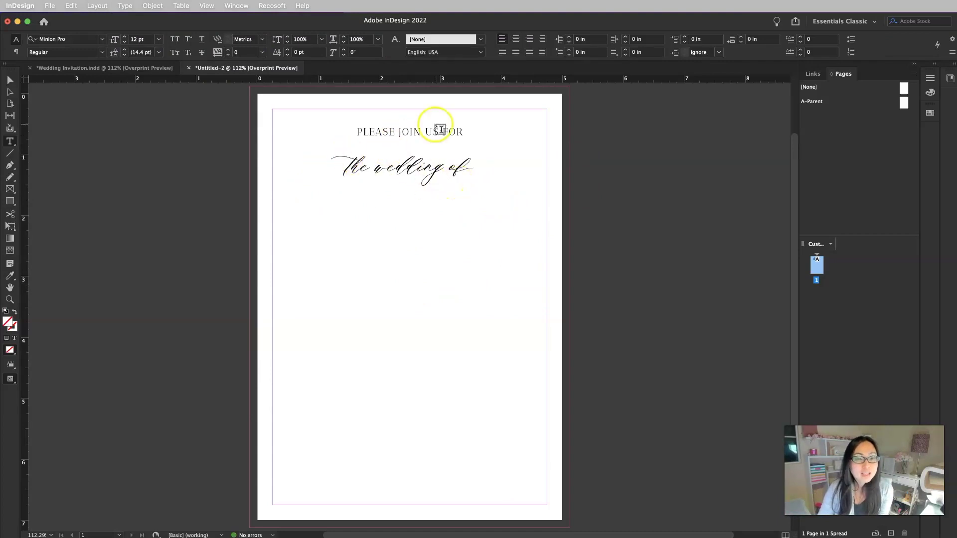
# Duplicate the PLEASE JOIN US FOR frame below the script line and retype it as the first partner's name
pyautogui.click(10, 80)
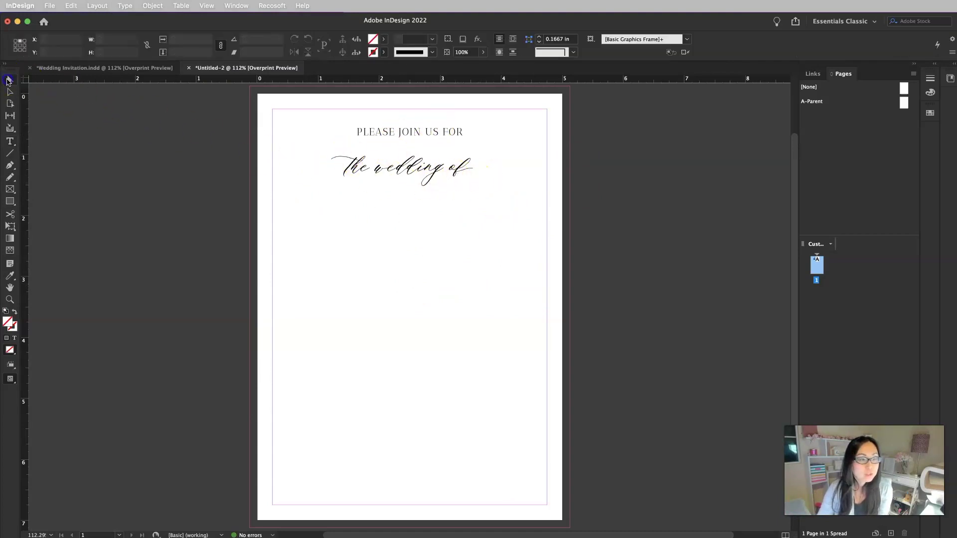
pyautogui.click(419, 134)
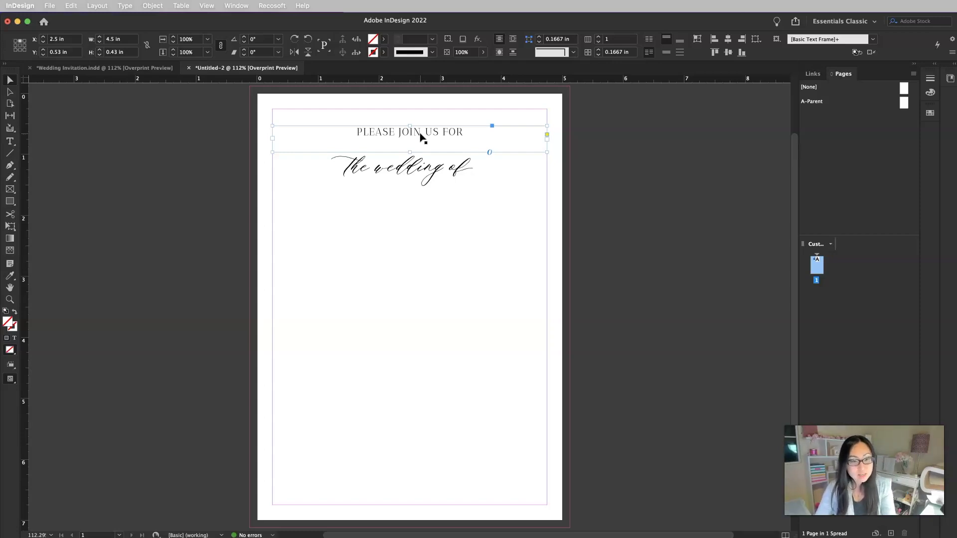
pyautogui.moveTo(420, 137); pyautogui.dragTo(402, 287)
pyautogui.doubleClick(450, 214)
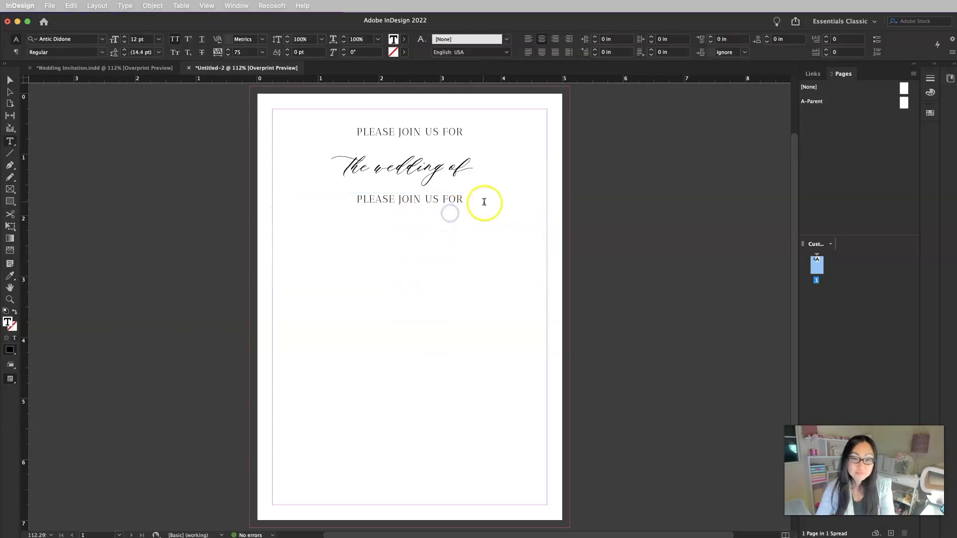
pyautogui.moveTo(484, 202); pyautogui.dragTo(321, 194)
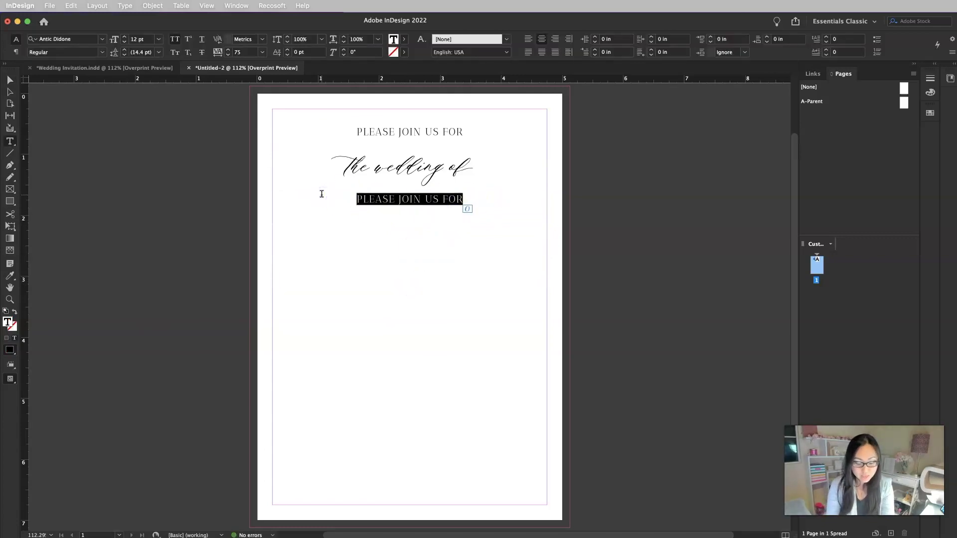
pyautogui.write('JENNA')
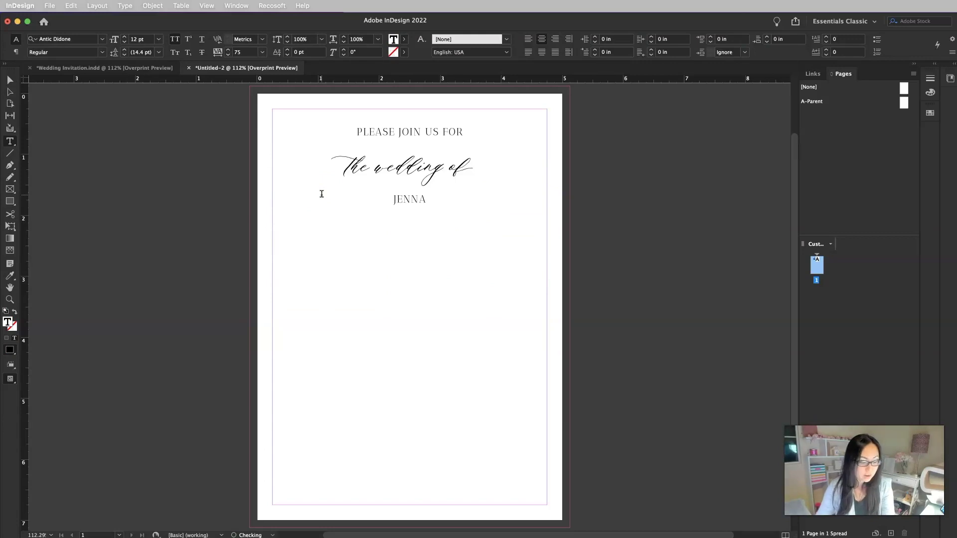
pyautogui.press('Escape')
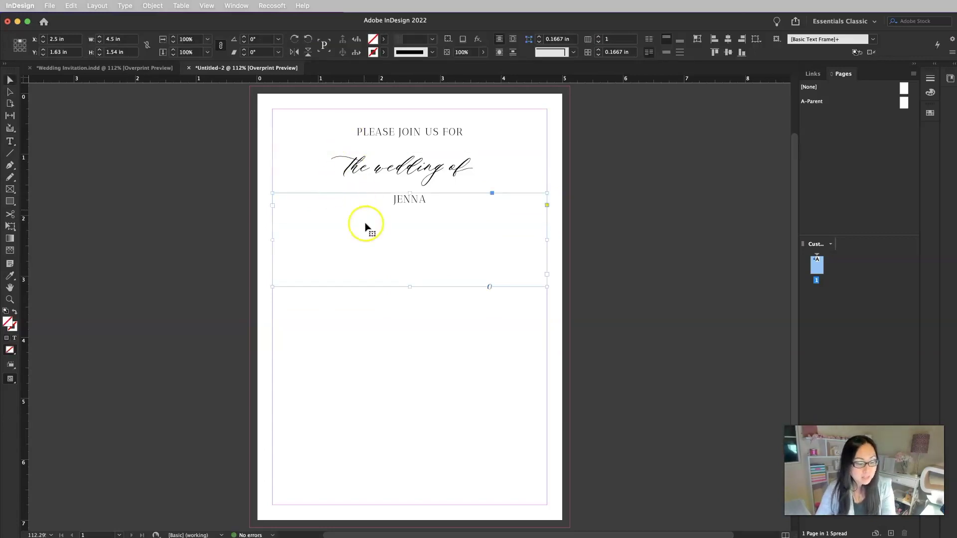
# Set the name to 25 pt and resize its frame to about 1.19 in tall
pyautogui.click(10, 141)
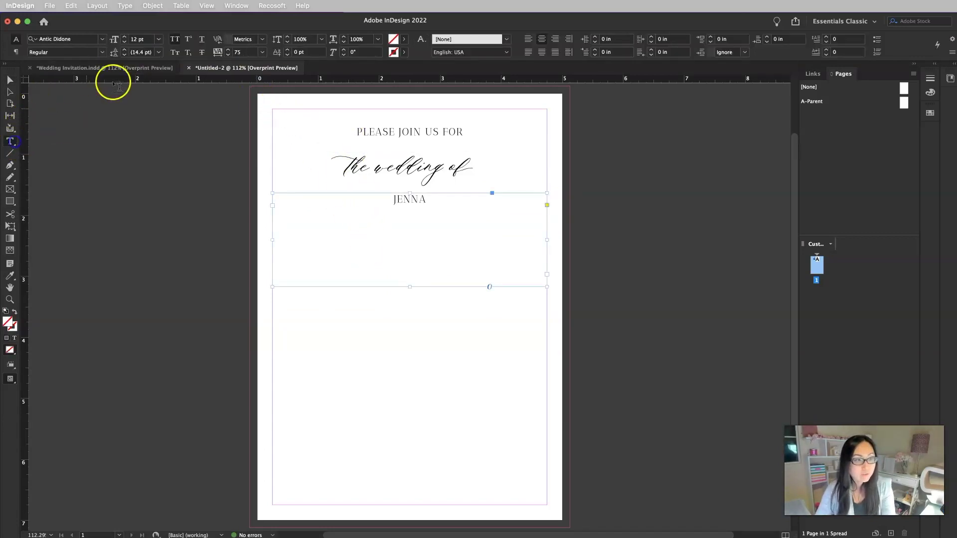
pyautogui.click(139, 38)
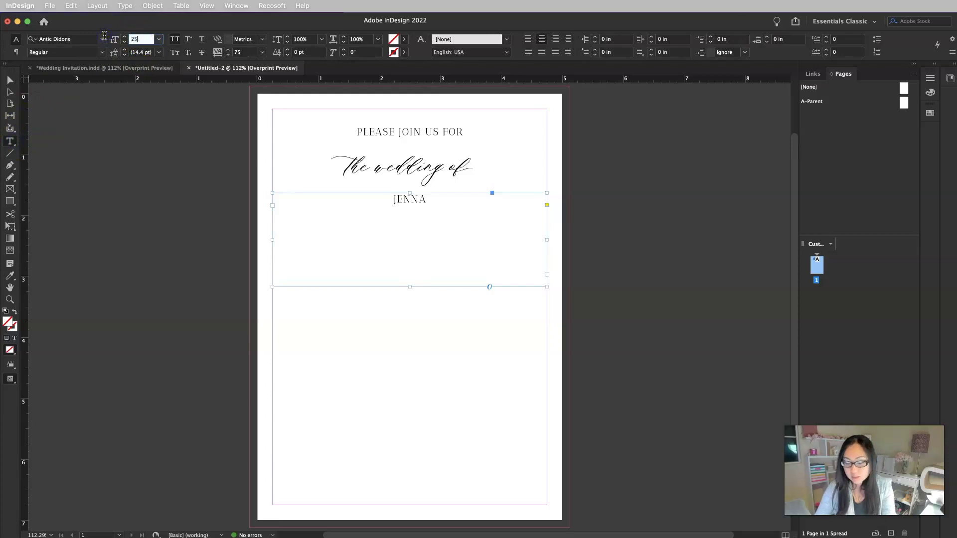
pyautogui.press('Return')
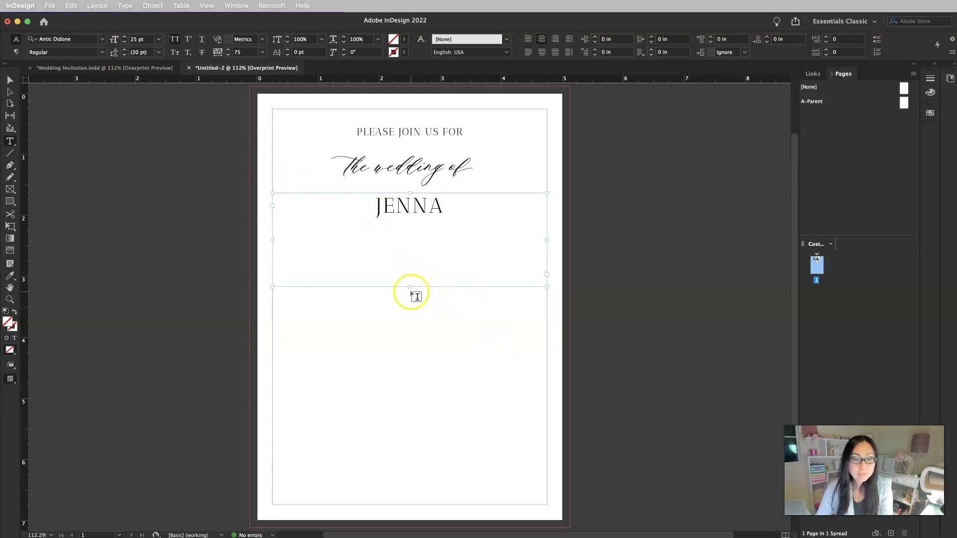
pyautogui.click(11, 80)
pyautogui.click(436, 274)
pyautogui.doubleClick(411, 286)
pyautogui.moveTo(410, 214); pyautogui.dragTo(402, 265)
# Paste a copy of the first name lower and retype it as the groom's first name
pyautogui.press('super+v')
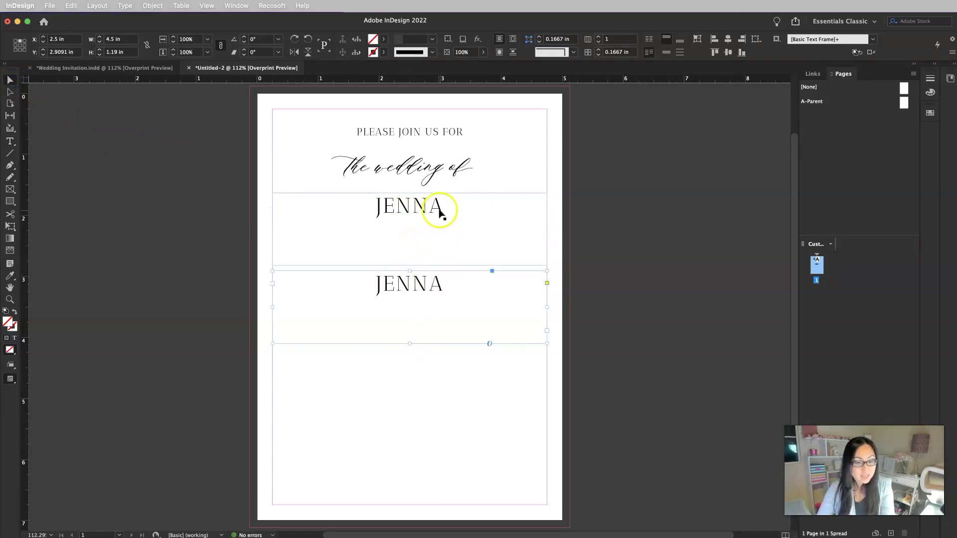
pyautogui.moveTo(436, 292); pyautogui.dragTo(432, 305)
pyautogui.doubleClick(433, 301)
pyautogui.doubleClick(441, 300)
pyautogui.write('STEVEN')
pyautogui.press('Escape')
pyautogui.click(449, 297)
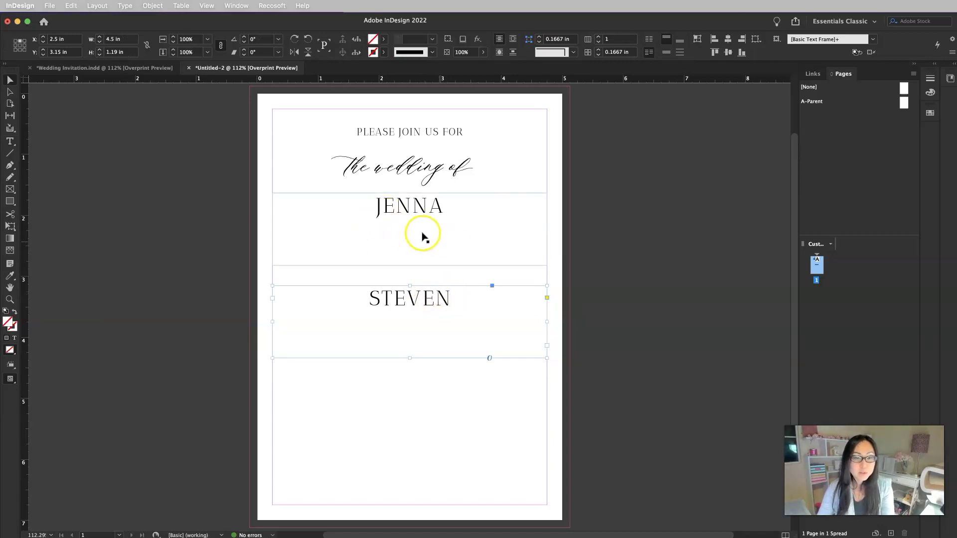
# Duplicate the PLEASE JOIN US FOR line below the bride's name and enter her full name
pyautogui.click(417, 209)
pyautogui.click(437, 131)
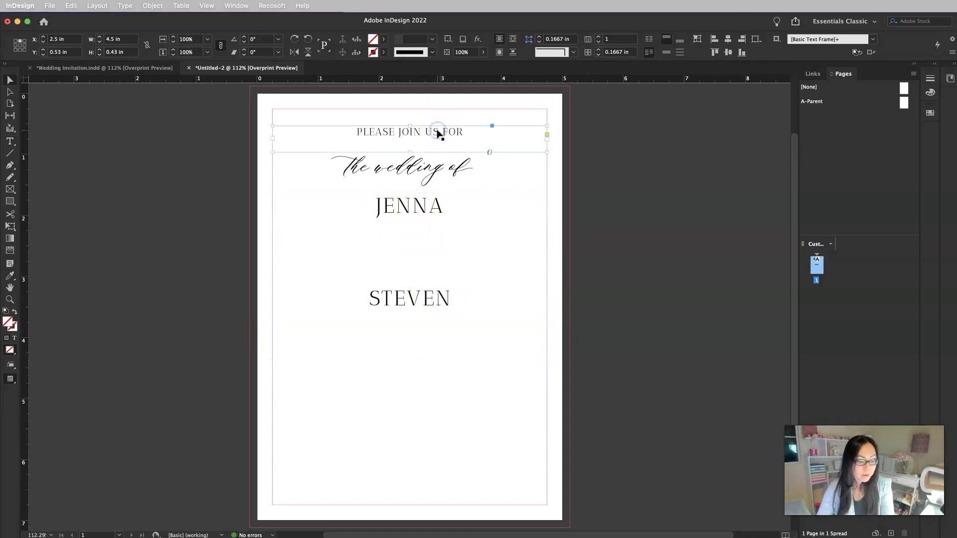
pyautogui.moveTo(437, 132); pyautogui.dragTo(434, 241)
pyautogui.doubleClick(412, 234)
pyautogui.press('super+a')
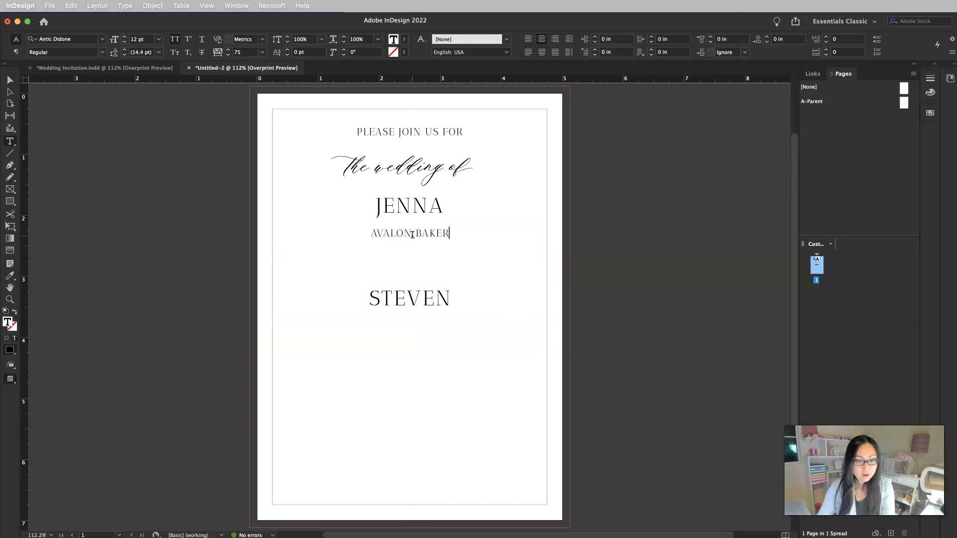
pyautogui.press('Escape')
pyautogui.click(448, 246)
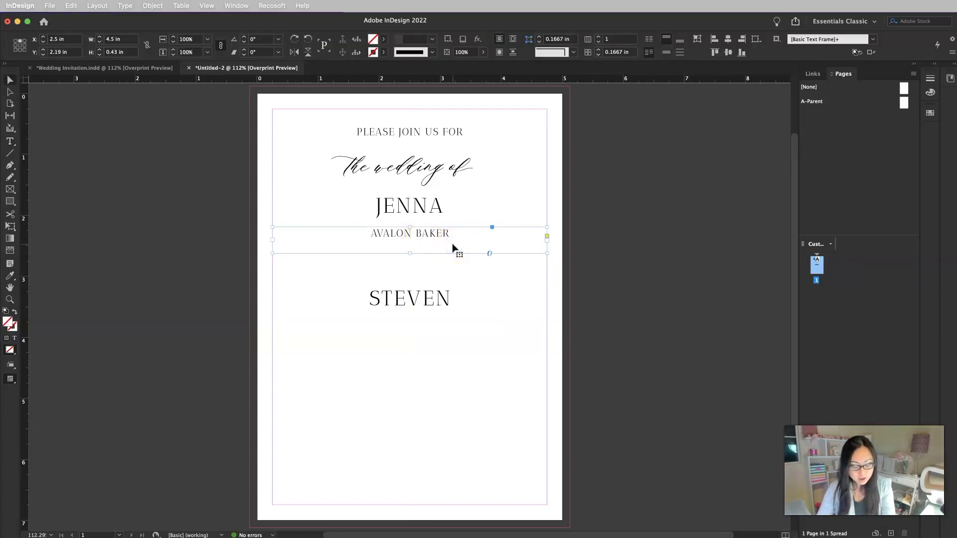
# Duplicate the full-name line below the groom's name and enter his full name
pyautogui.moveTo(453, 248); pyautogui.dragTo(444, 333)
pyautogui.doubleClick(427, 324)
pyautogui.press('super+a')
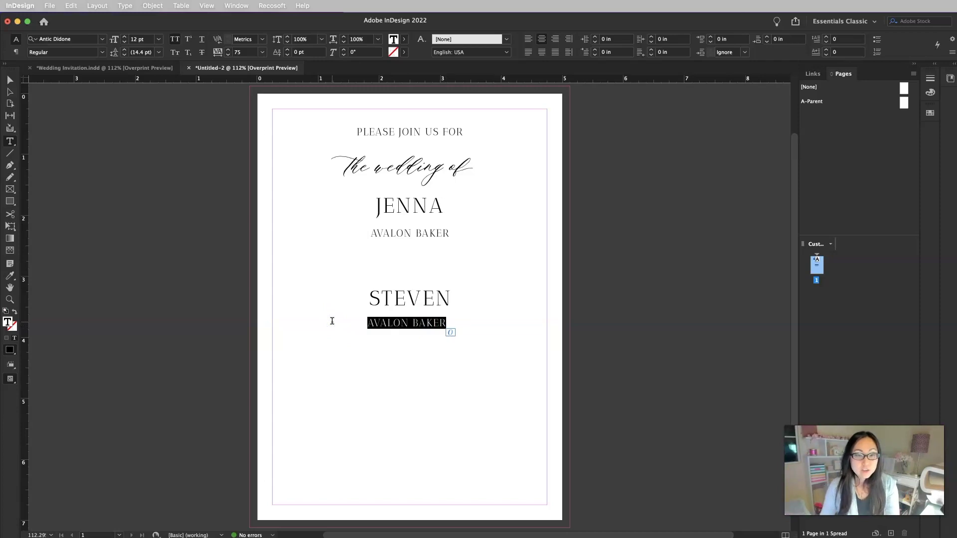
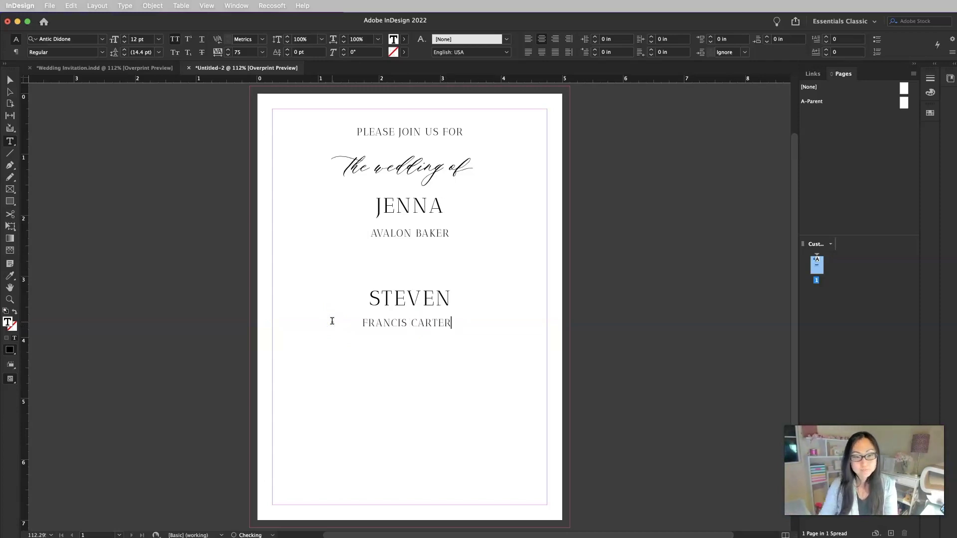
pyautogui.press('Escape')
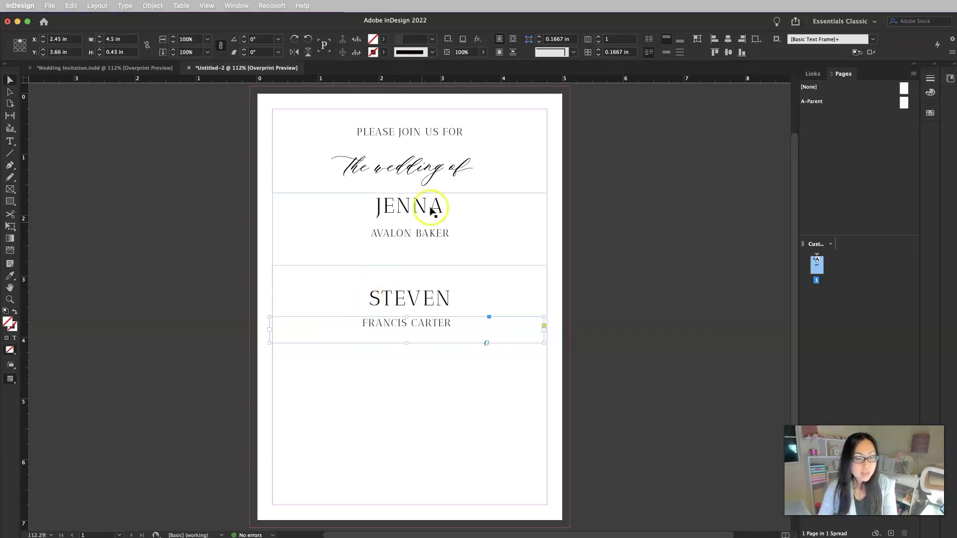
# Duplicate the 'the wedding of' frame above the groom's name and retype it as 'and'
pyautogui.click(453, 170)
pyautogui.moveTo(453, 170); pyautogui.dragTo(445, 259)
pyautogui.doubleClick(444, 259)
pyautogui.press('super+a')
pyautogui.write('and')
pyautogui.press('Escape')
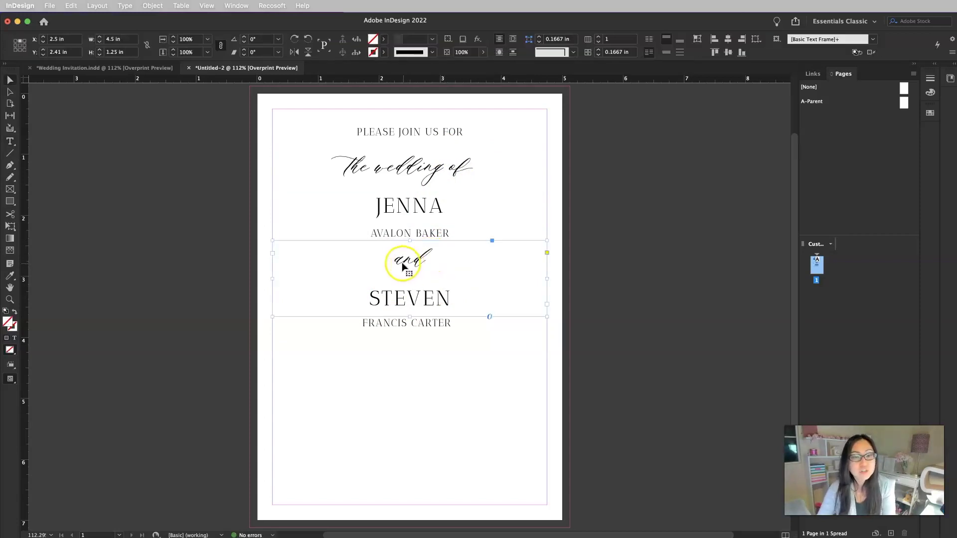
# Swap the a and the d of 'and' for swash alternates
pyautogui.doubleClick(400, 261)
pyautogui.hotkey('shift', 'Right')
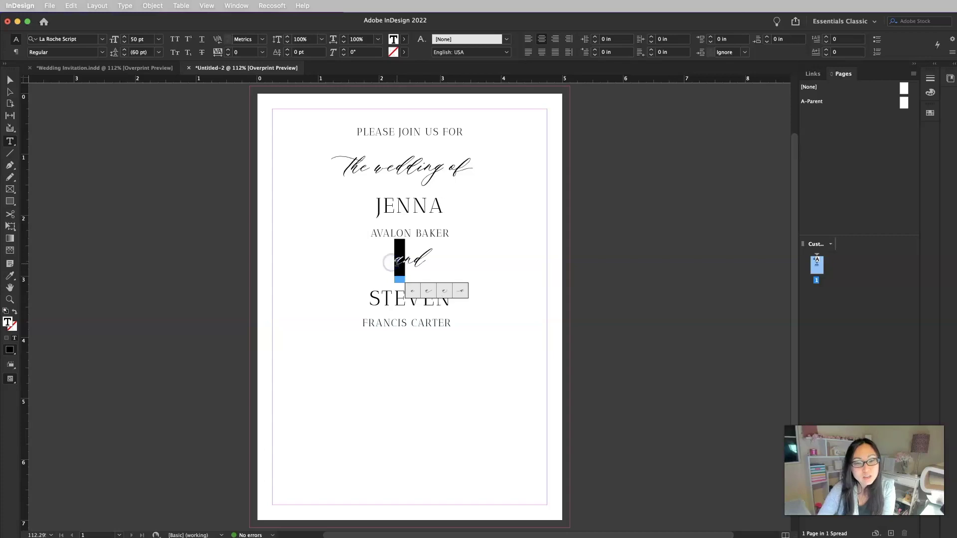
pyautogui.click(460, 291)
pyautogui.moveTo(421, 260); pyautogui.dragTo(432, 260)
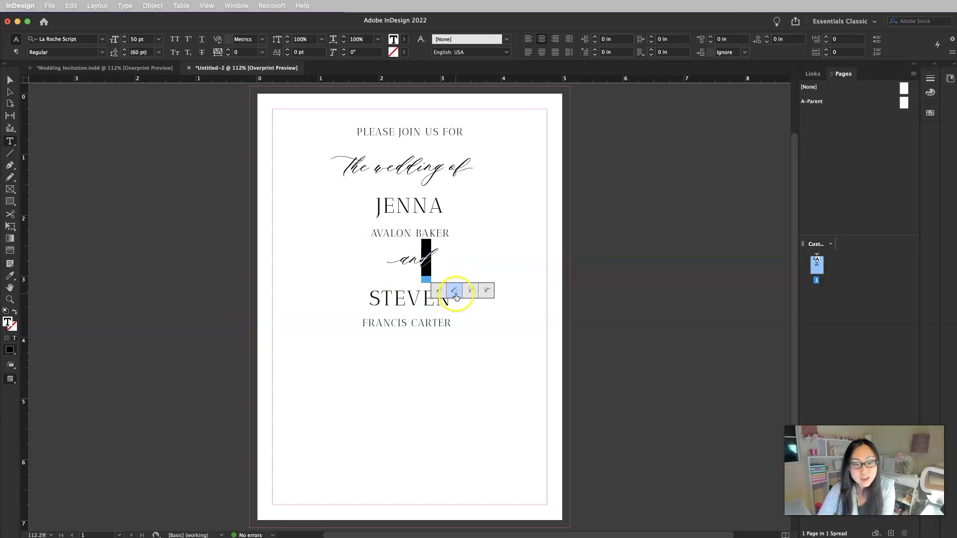
pyautogui.click(454, 291)
pyautogui.click(526, 255)
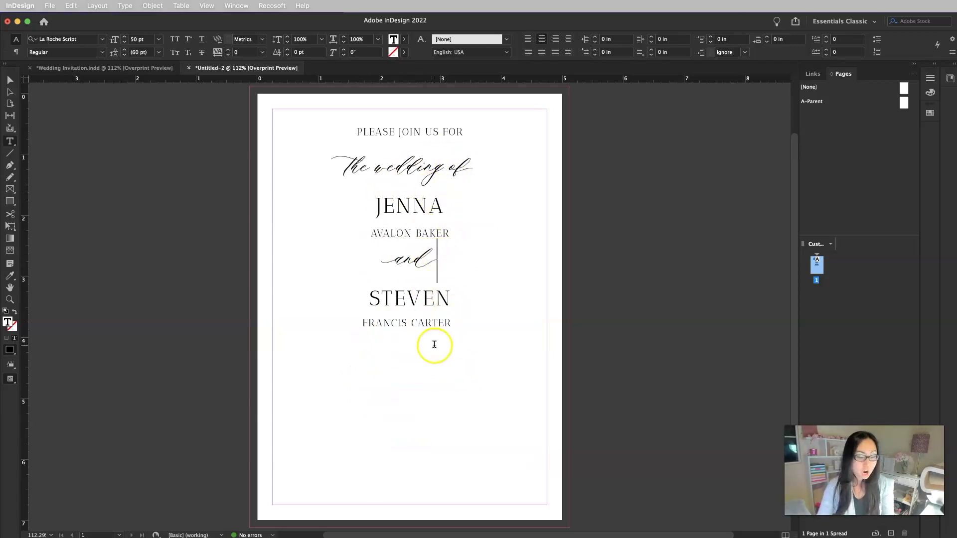
# Reposition and resize the 'and' frame between the names
pyautogui.click(10, 79)
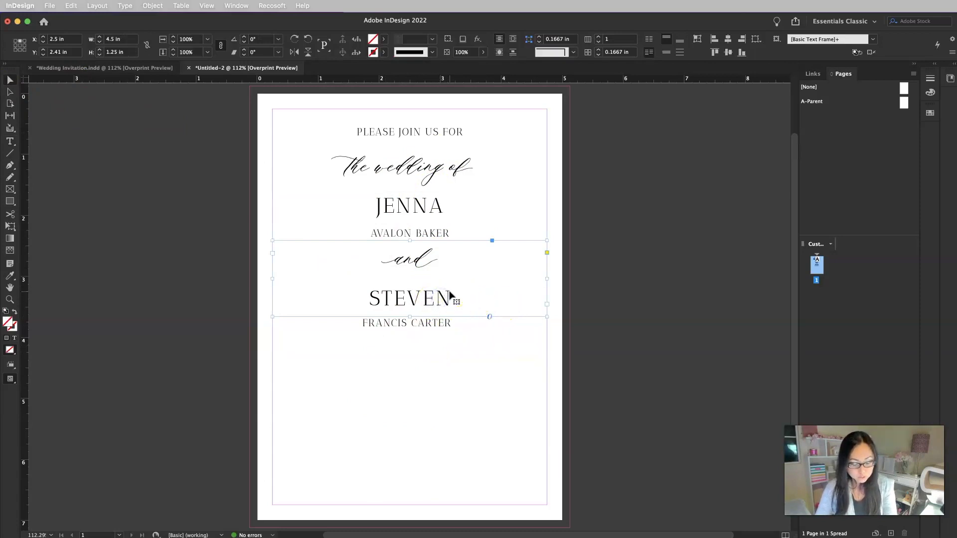
pyautogui.moveTo(451, 296); pyautogui.dragTo(433, 303)
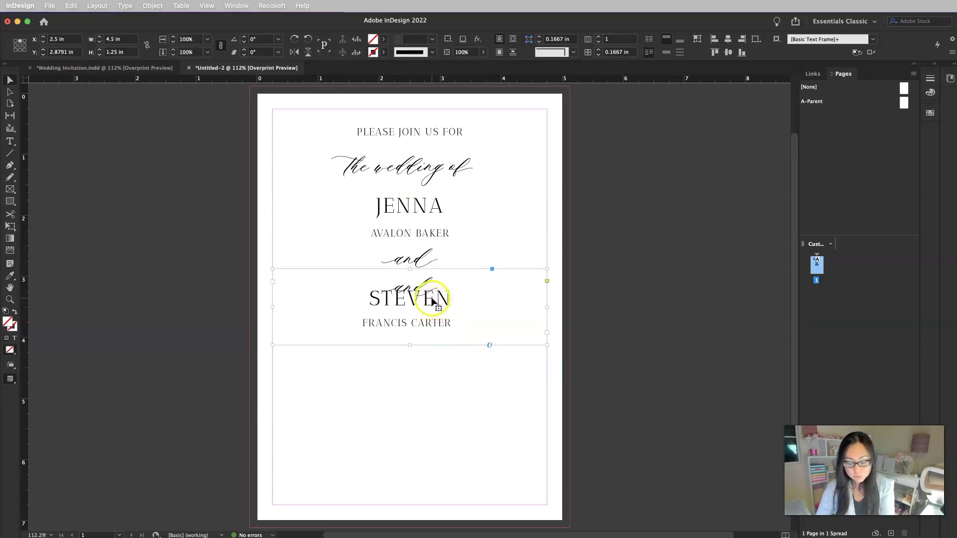
pyautogui.press('super+z')
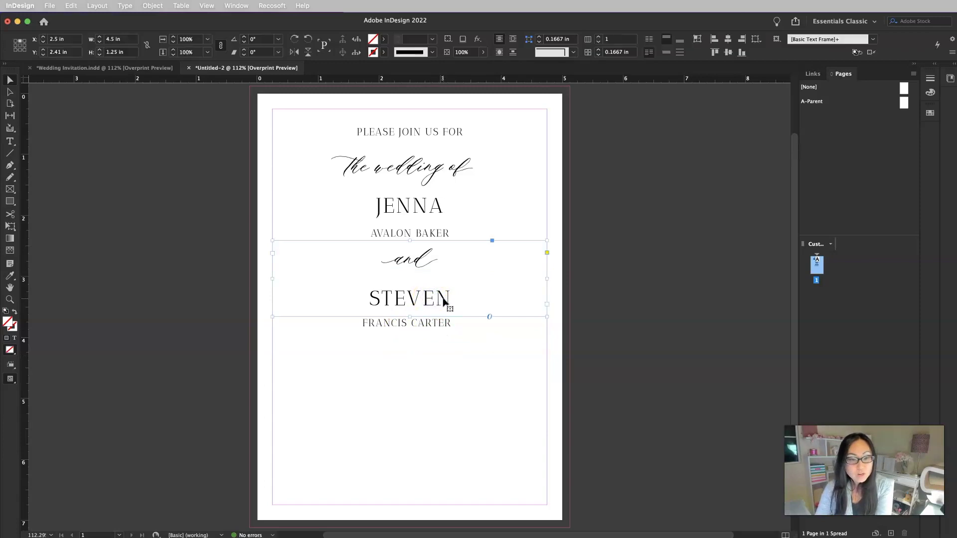
pyautogui.moveTo(443, 299); pyautogui.dragTo(456, 390)
pyautogui.click(451, 303)
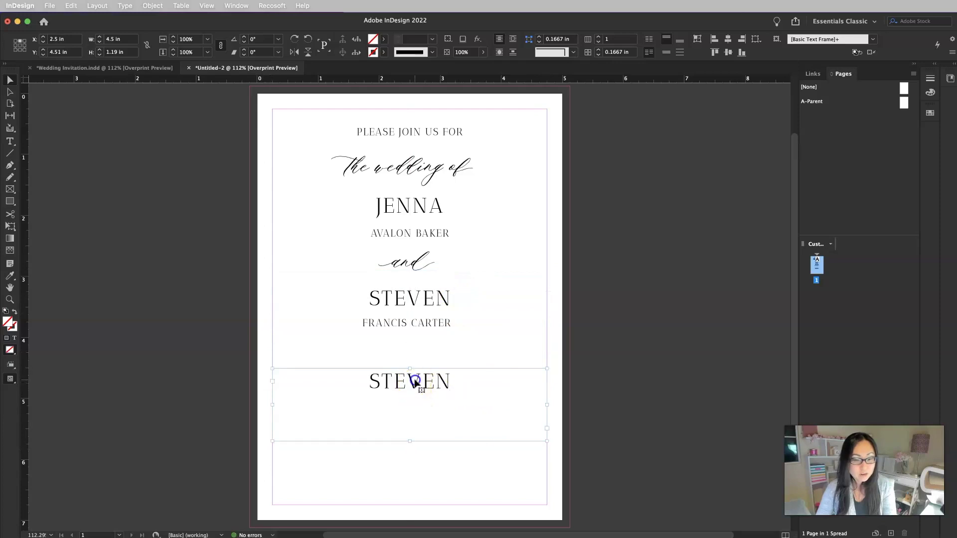
# Replace the text in the copied lower frame with the date |24|, removing the spaces
pyautogui.doubleClick(415, 383)
pyautogui.press('super+a')
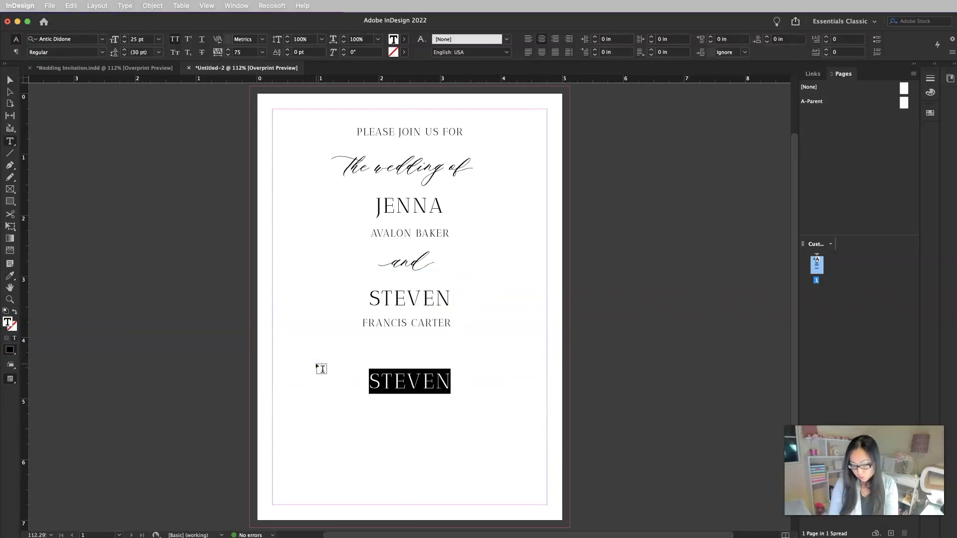
pyautogui.press('BackSpace')
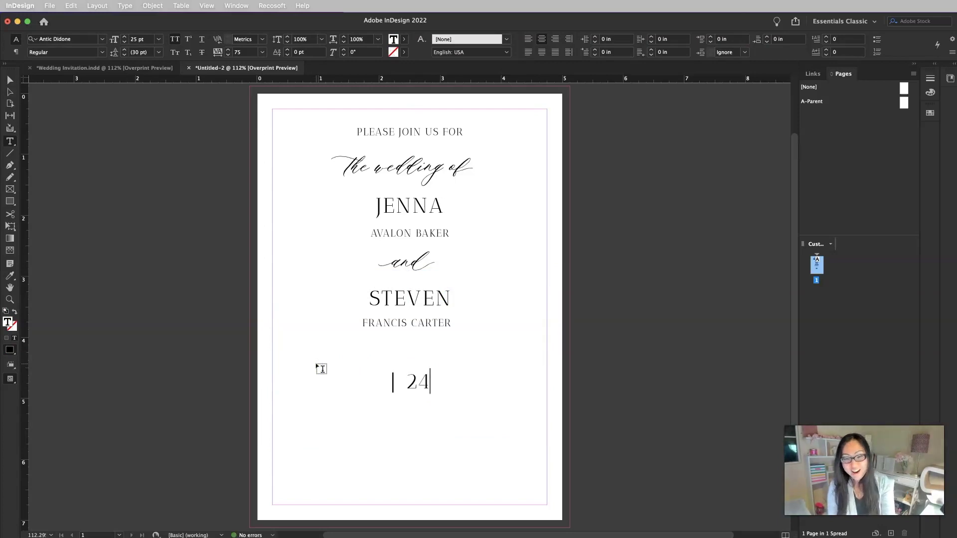
pyautogui.write('|')
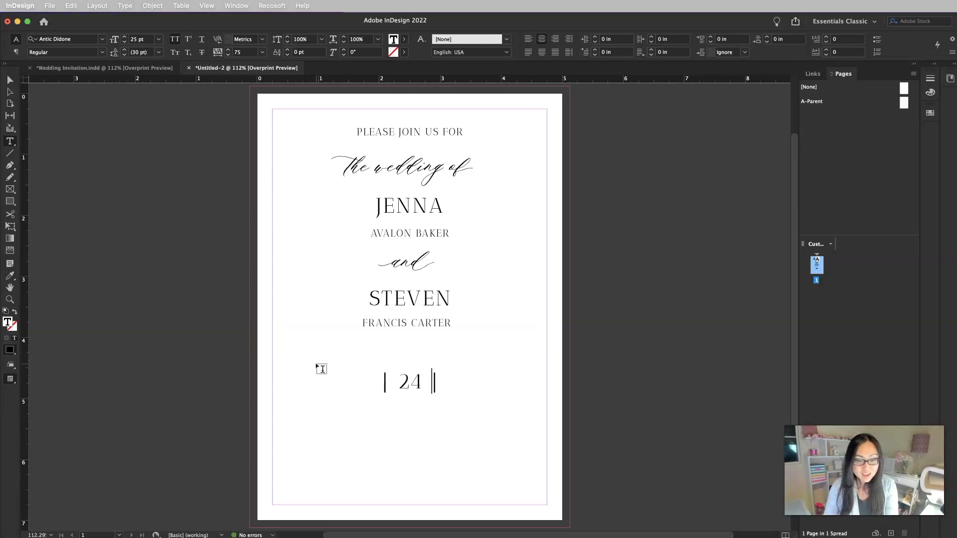
pyautogui.press('Left')
pyautogui.press('BackSpace')
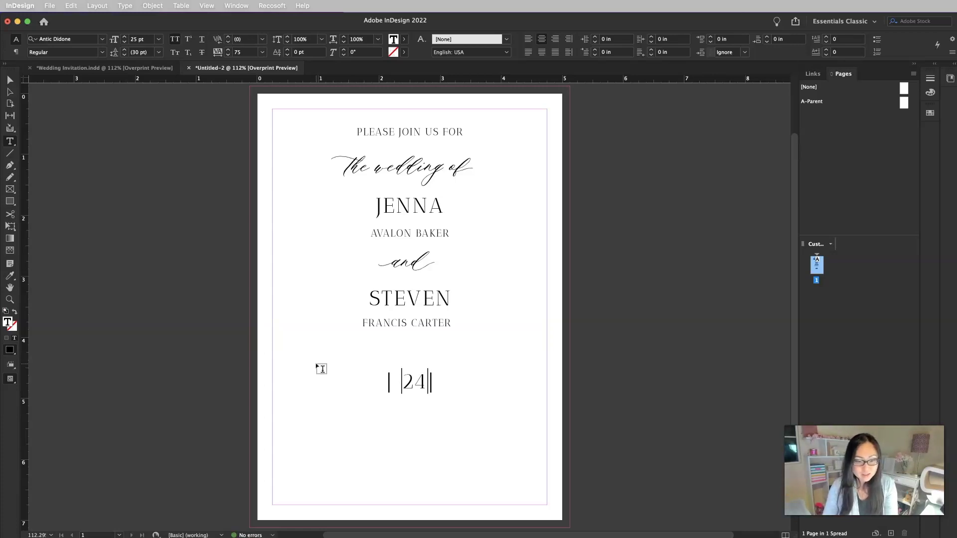
pyautogui.press('BackSpace')
pyautogui.press('Escape')
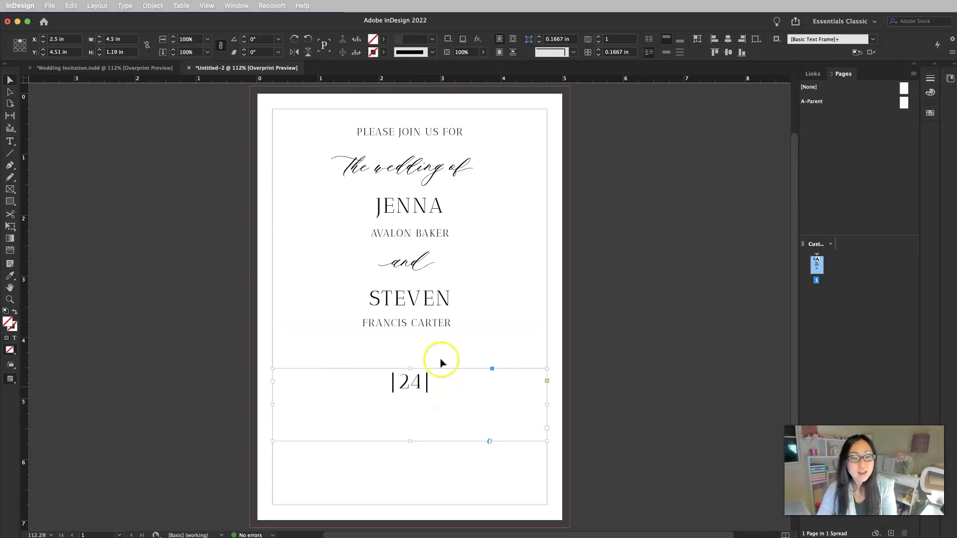
# Enlarge the |24| date to 48 pt
pyautogui.press('t')
pyautogui.click(143, 38)
pyautogui.click(108, 39)
pyautogui.write('48')
pyautogui.press('Return')
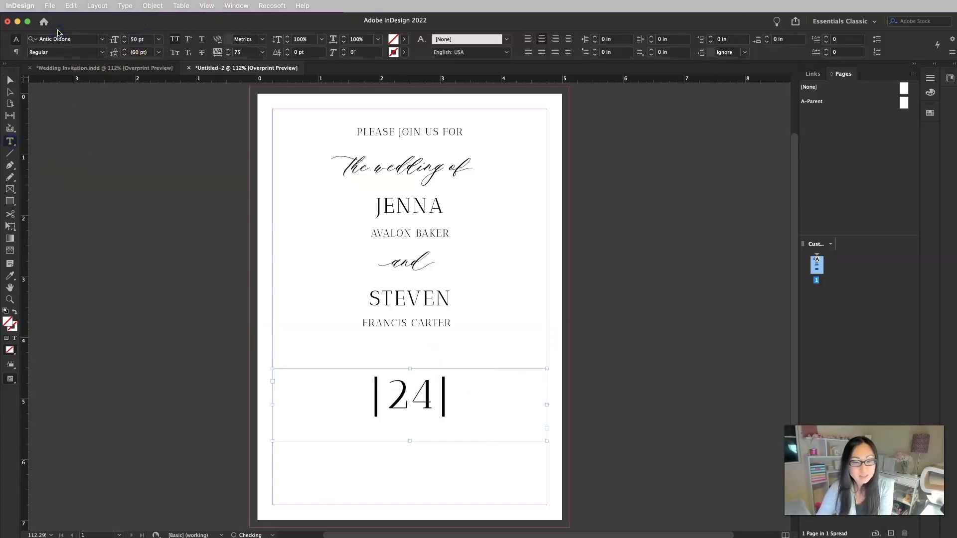
pyautogui.click(152, 194)
# Duplicate the PLEASE JOIN US FOR line near the date, retype it as MAY, and narrow it
pyautogui.click(9, 80)
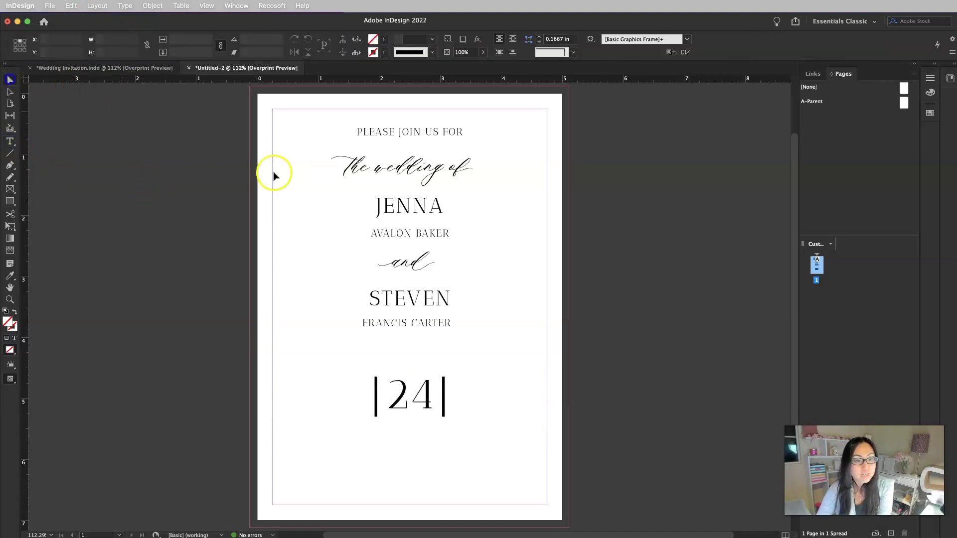
pyautogui.click(358, 412)
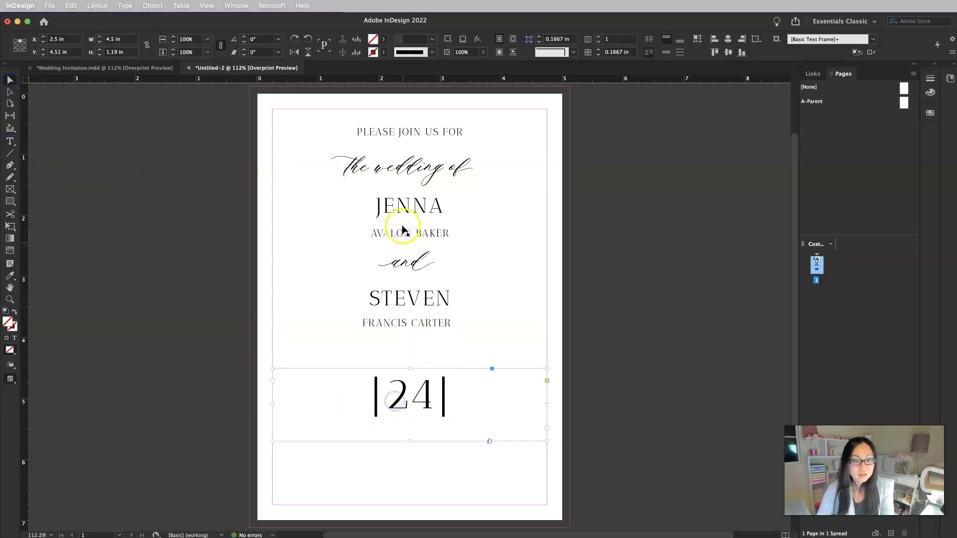
pyautogui.click(402, 132)
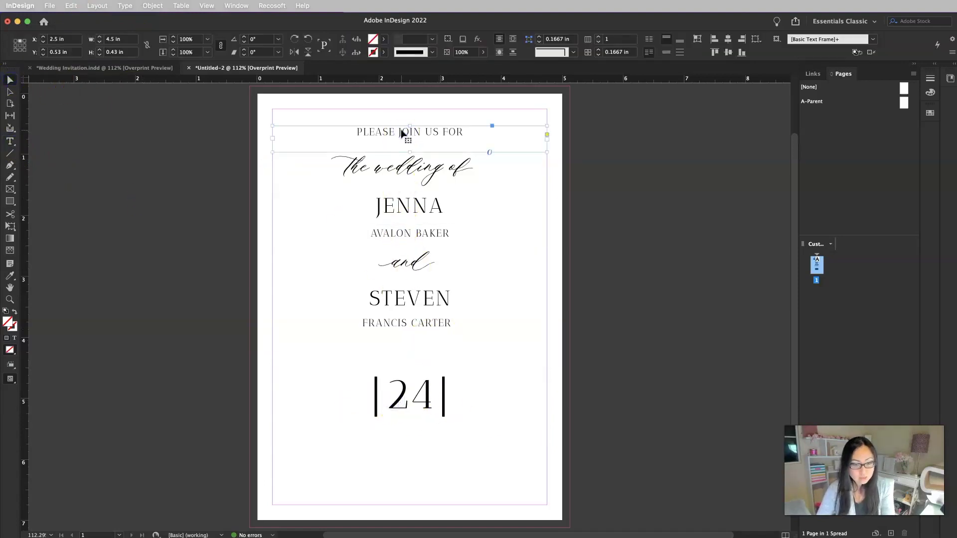
pyautogui.moveTo(402, 134); pyautogui.dragTo(383, 367)
pyautogui.doubleClick(346, 366)
pyautogui.tripleClick(346, 364)
pyautogui.write('MAY')
pyautogui.press('Escape')
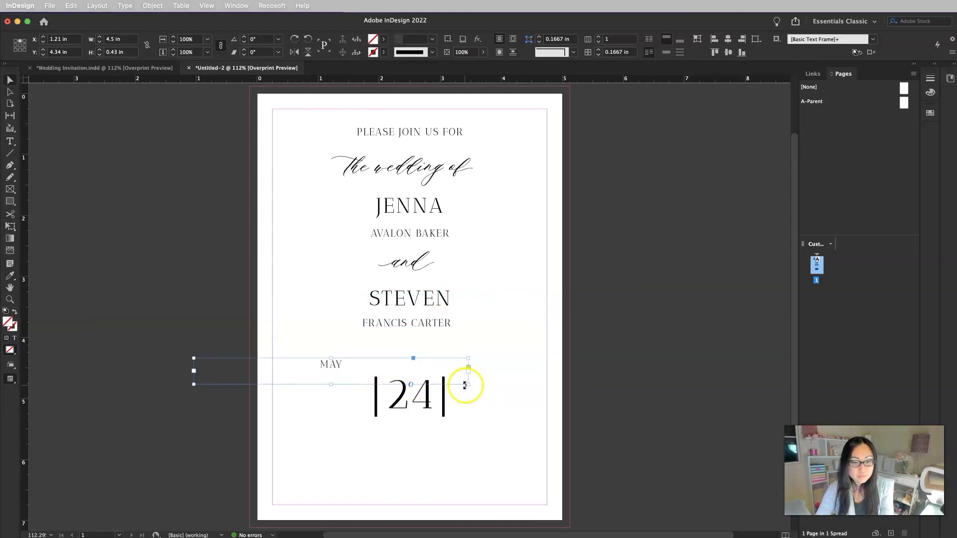
pyautogui.moveTo(470, 384); pyautogui.dragTo(496, 401)
# Retype the copy right of |24| as 2024 and level it with MAY
pyautogui.doubleClick(499, 400)
pyautogui.doubleClick(499, 400)
pyautogui.write('2024')
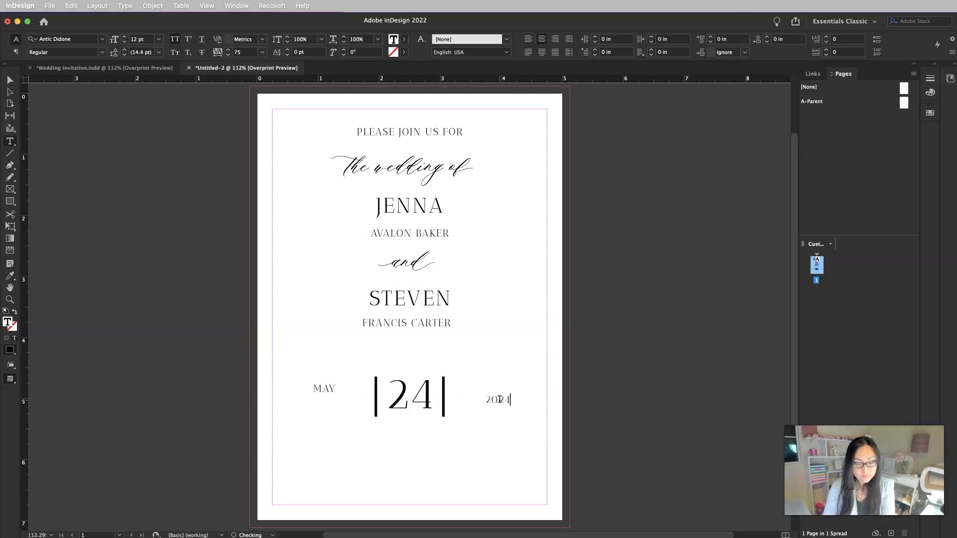
pyautogui.press('Escape')
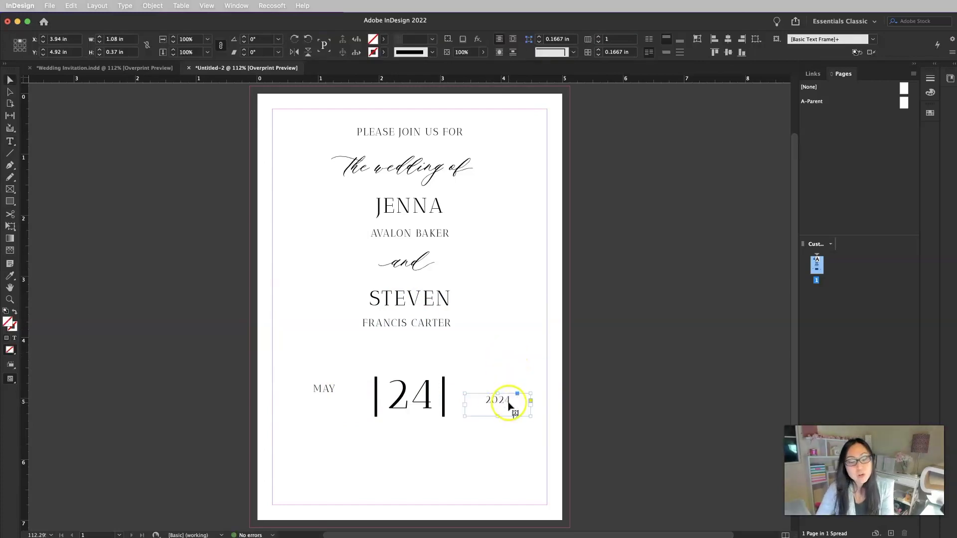
pyautogui.moveTo(509, 407); pyautogui.dragTo(503, 391)
# Position MAY and 2024 on either side of the 24 so the date reads MAY |24| 2024
pyautogui.click(321, 391)
pyautogui.moveTo(320, 391)
pyautogui.mouseDown()
pyautogui.moveTo(341, 396)
pyautogui.moveTo(339, 388)
pyautogui.mouseUp()
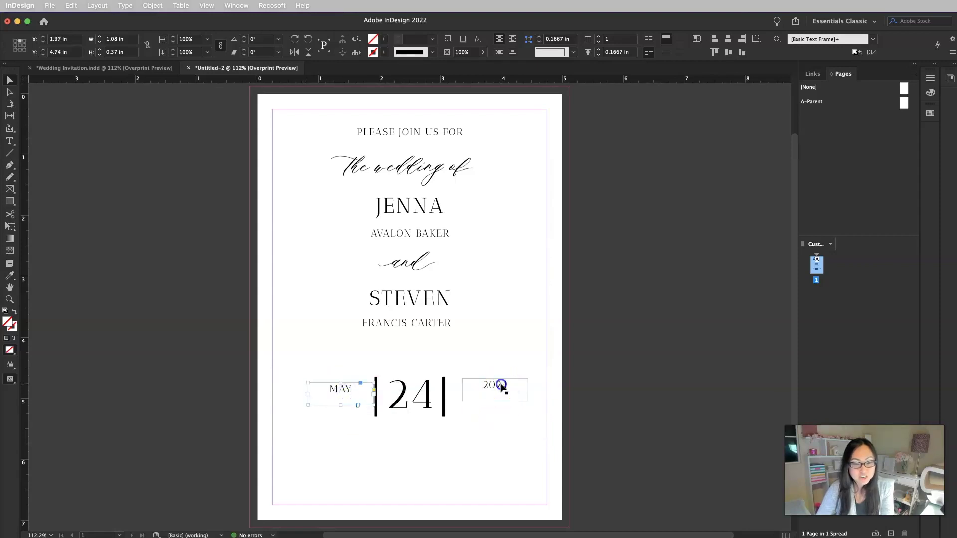
pyautogui.moveTo(502, 386); pyautogui.dragTo(479, 424)
pyautogui.click(449, 448)
pyautogui.click(438, 328)
pyautogui.moveTo(438, 328); pyautogui.dragTo(434, 431)
pyautogui.doubleClick(432, 427)
pyautogui.tripleClick(432, 428)
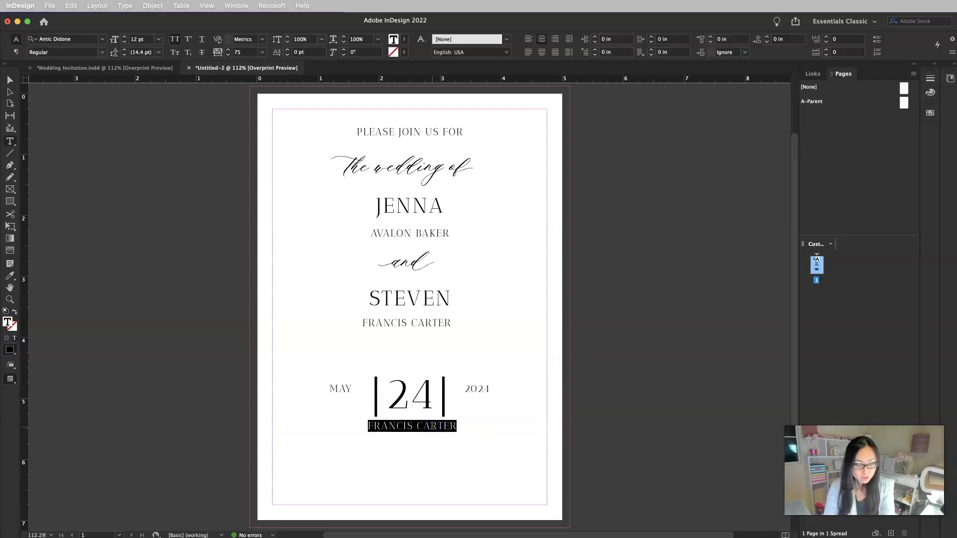
pyautogui.write("FIVE O'CLOCK IN THE EVEN")
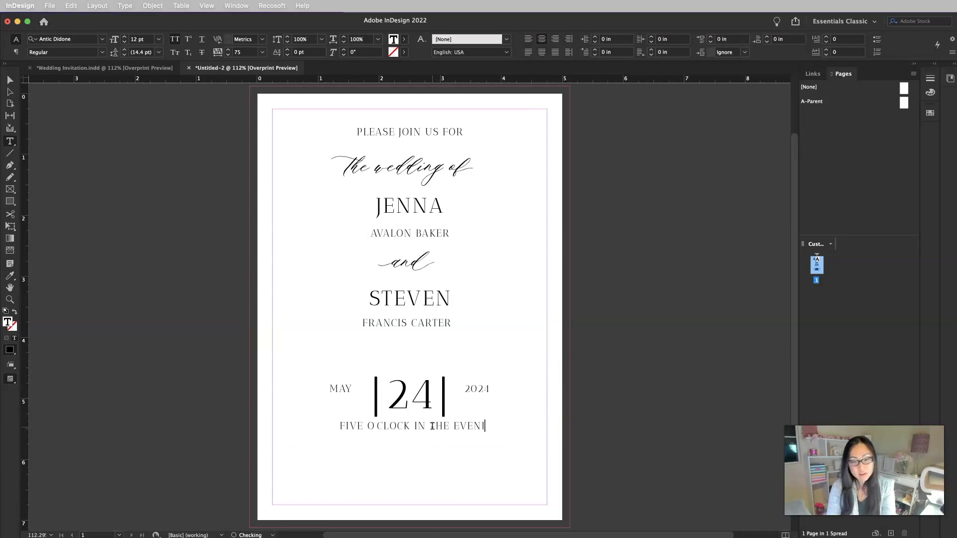
pyautogui.write('ING')
pyautogui.press('Escape')
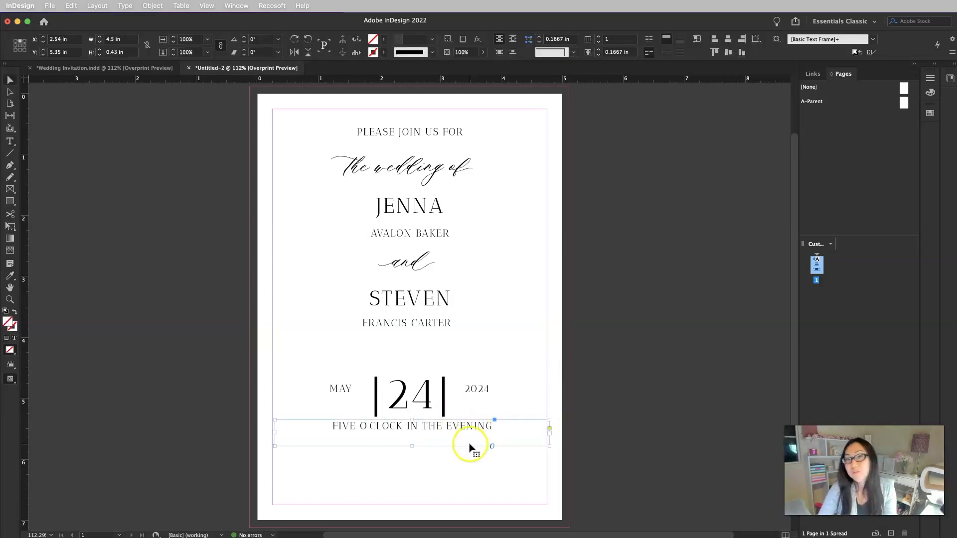
pyautogui.moveTo(470, 447); pyautogui.dragTo(463, 437)
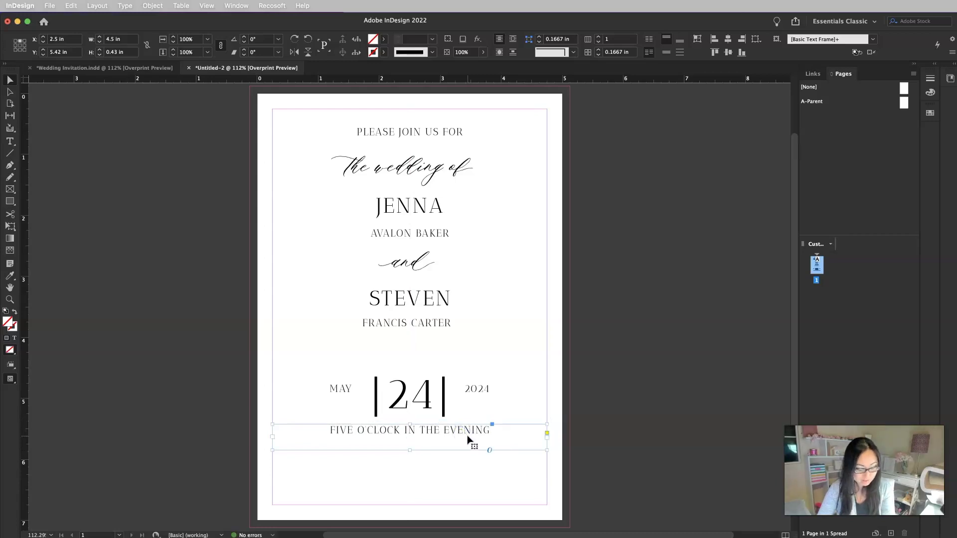
# Duplicate the time line and place the copy just beneath it
pyautogui.press('super+c')
pyautogui.press('super+v')
pyautogui.moveTo(488, 312); pyautogui.dragTo(487, 453)
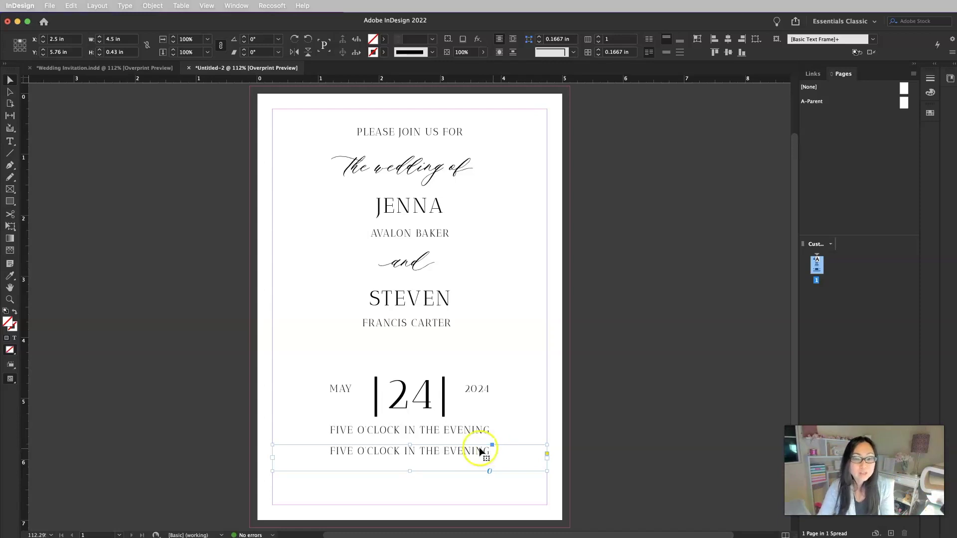
# Replace the duplicate line with THE NEW YORK PUBLIC LIBRARY and 40 WEST 44TH STREET, extending the frame
pyautogui.doubleClick(483, 451)
pyautogui.tripleClick(478, 450)
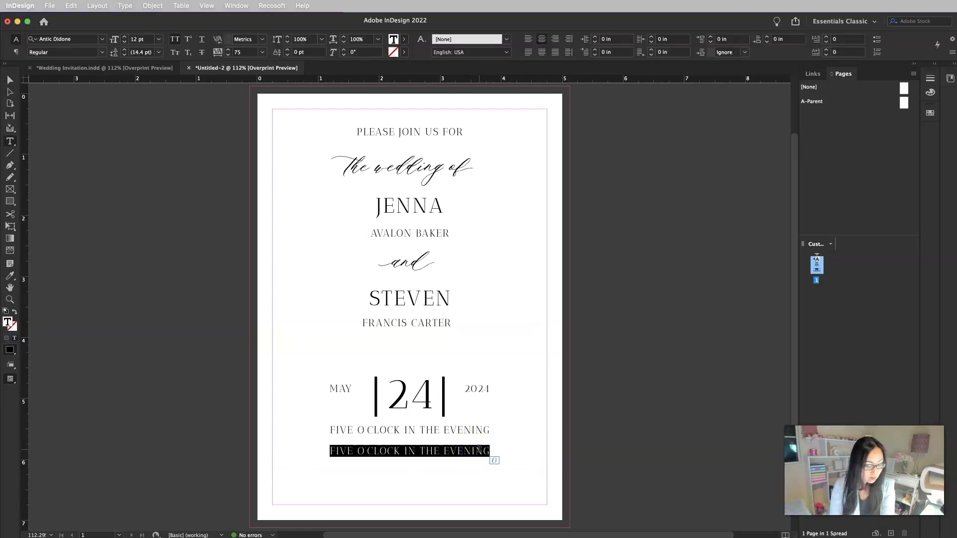
pyautogui.write('THE NEW YORK PUBLIC LIBRARY')
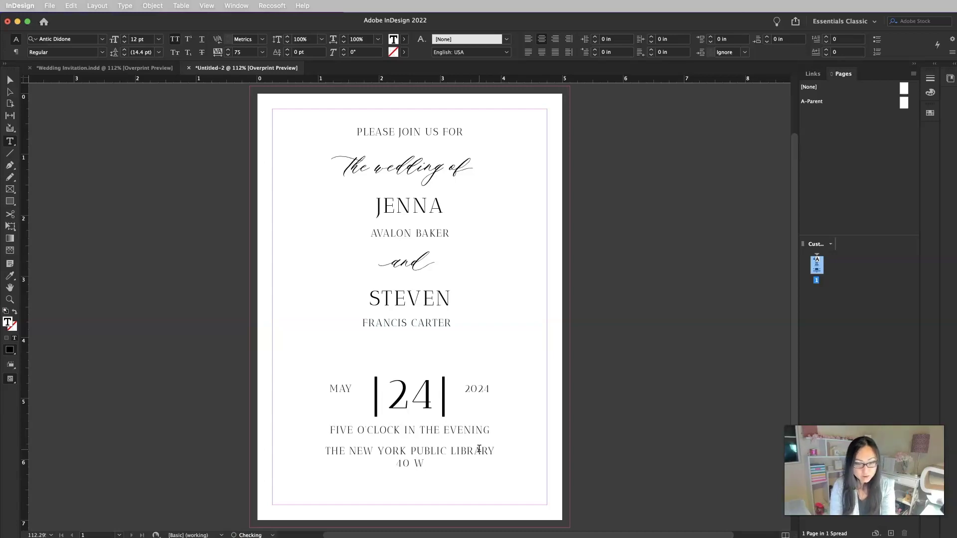
pyautogui.write('40 WEST 44TH STREET')
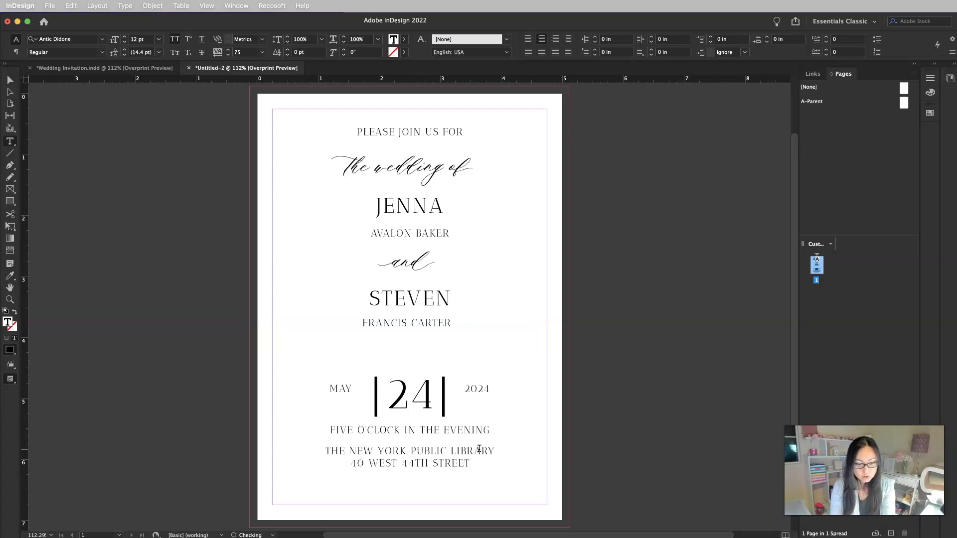
pyautogui.press('Escape')
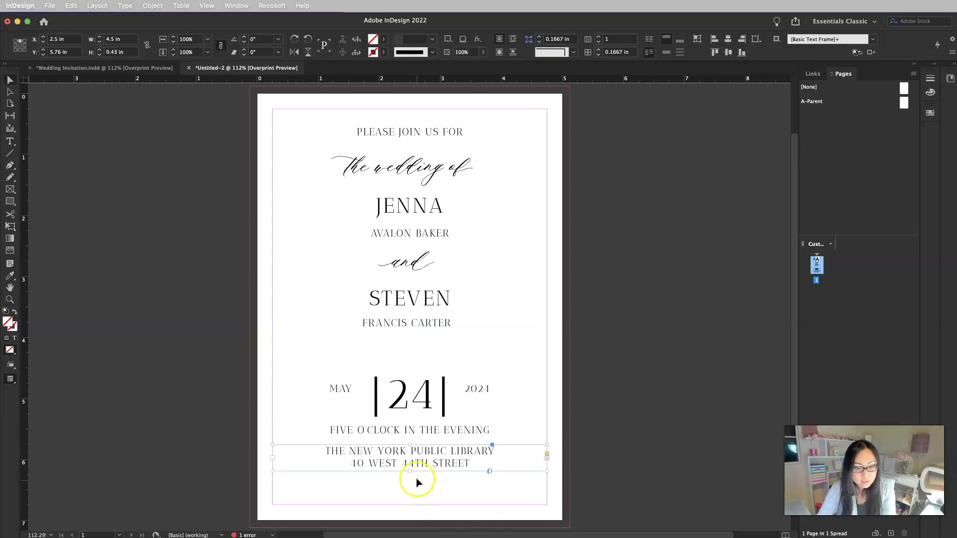
pyautogui.moveTo(408, 493)
pyautogui.mouseDown()
pyautogui.moveTo(408, 503)
pyautogui.moveTo(409, 492)
pyautogui.mouseUp()
# Copy the script 'and' to the card's bottom and retype it as reception to follow
pyautogui.click(421, 262)
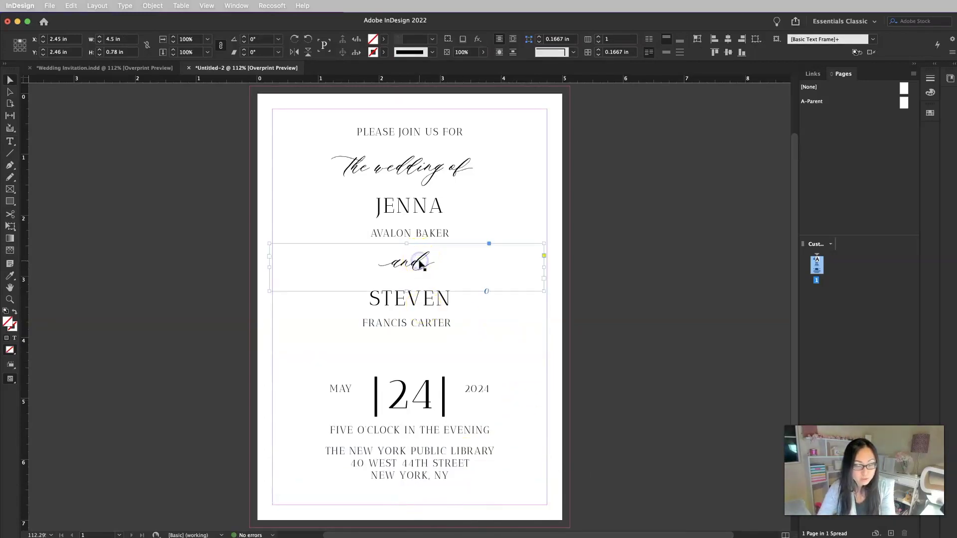
pyautogui.moveTo(420, 263); pyautogui.dragTo(423, 485)
pyautogui.doubleClick(423, 485)
pyautogui.doubleClick(428, 483)
pyautogui.click(429, 483)
pyautogui.write('reception to f')
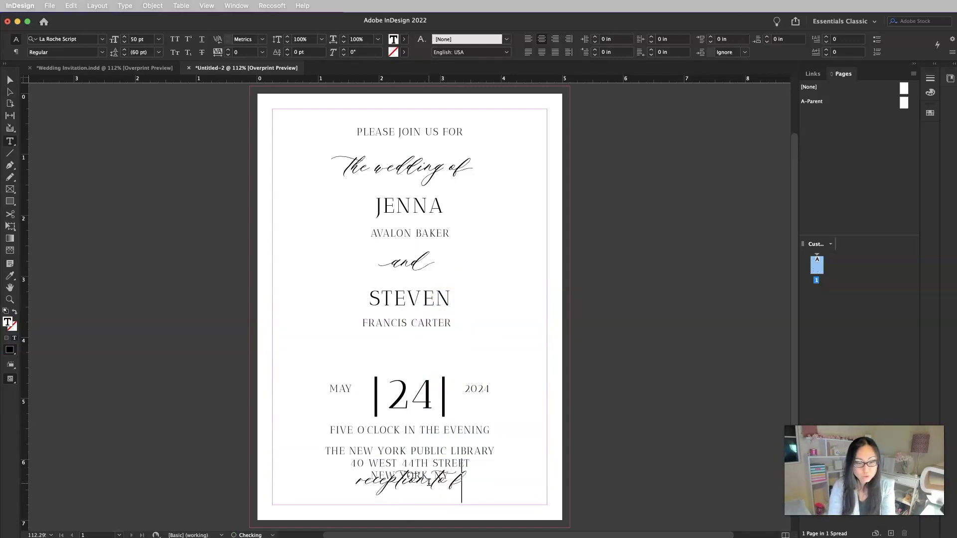
pyautogui.write('ollow')
pyautogui.press('Escape')
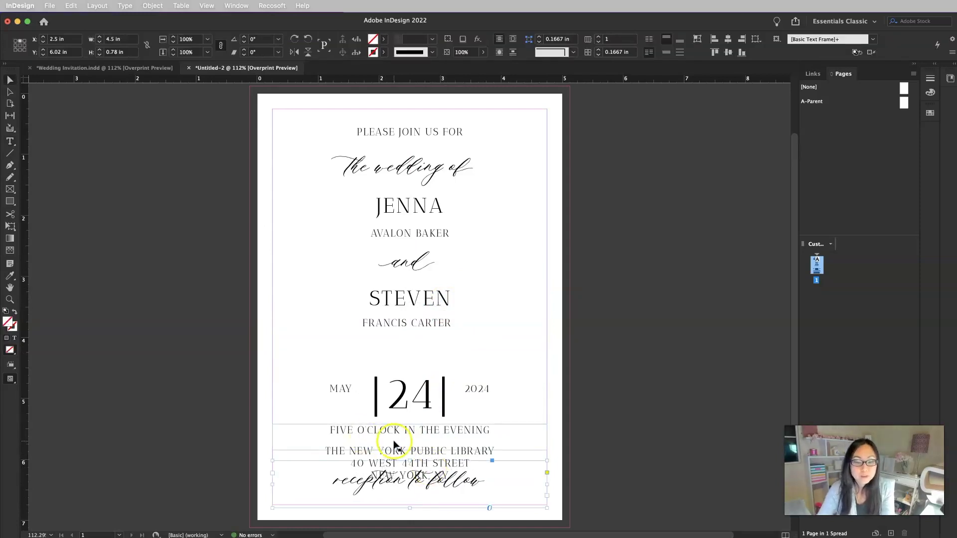
# Select the date, time and venue frames and move them higher up the card
pyautogui.click(397, 455)
pyautogui.keyDown('shift'); pyautogui.click(412, 433); pyautogui.keyUp('shift')
pyautogui.keyDown('shift'); pyautogui.click(415, 411); pyautogui.keyUp('shift')
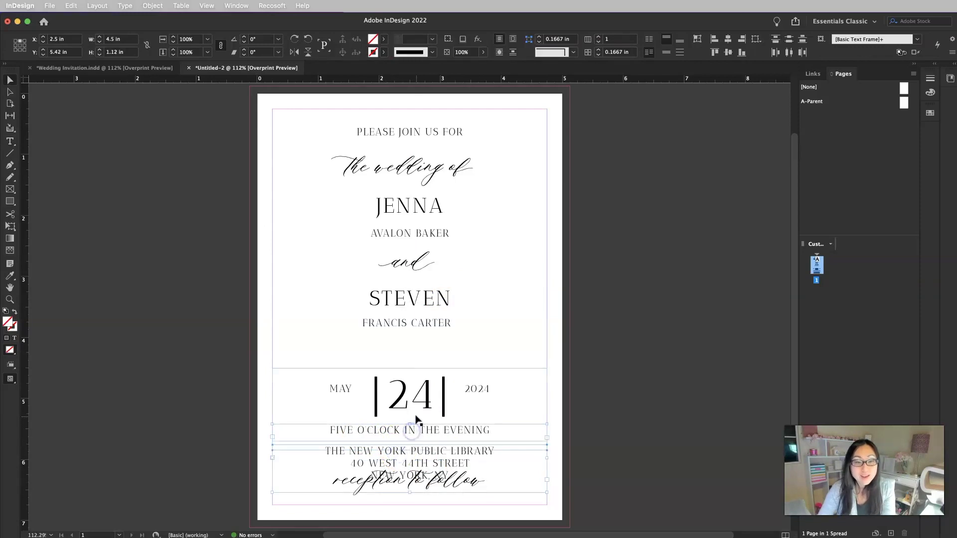
pyautogui.click(257, 379)
pyautogui.moveTo(199, 354); pyautogui.dragTo(569, 453)
pyautogui.moveTo(453, 397); pyautogui.dragTo(455, 373)
# Select the first letter r of reception to follow
pyautogui.click(601, 366)
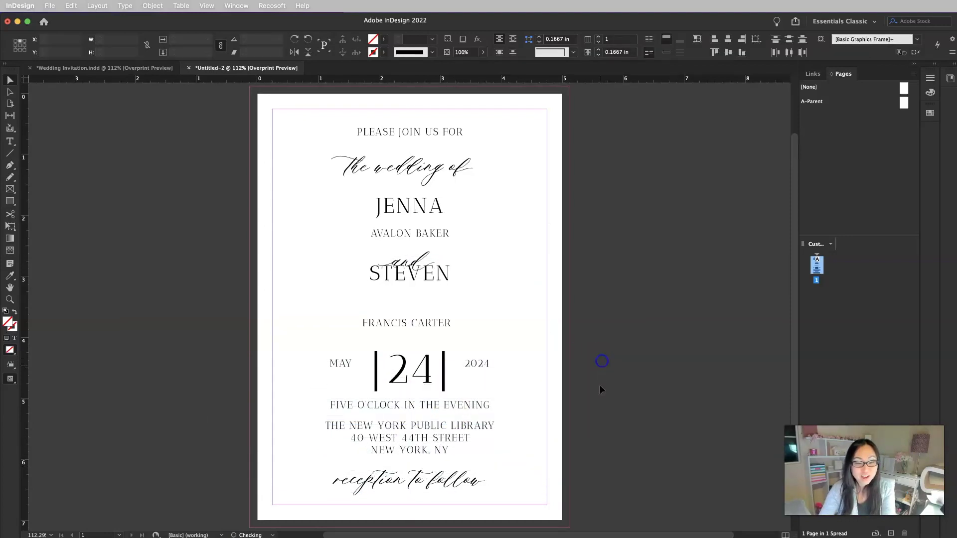
pyautogui.click(418, 478)
pyautogui.doubleClick(338, 481)
pyautogui.moveTo(336, 482); pyautogui.dragTo(333, 481)
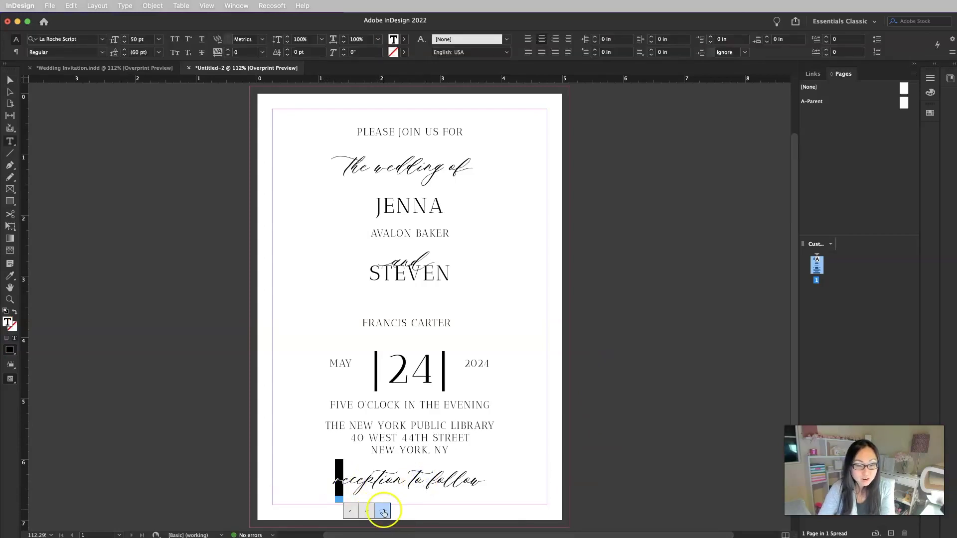
# Swap the opening r and the w of follow for flourished swash alternates
pyautogui.click(384, 511)
pyautogui.click(404, 480)
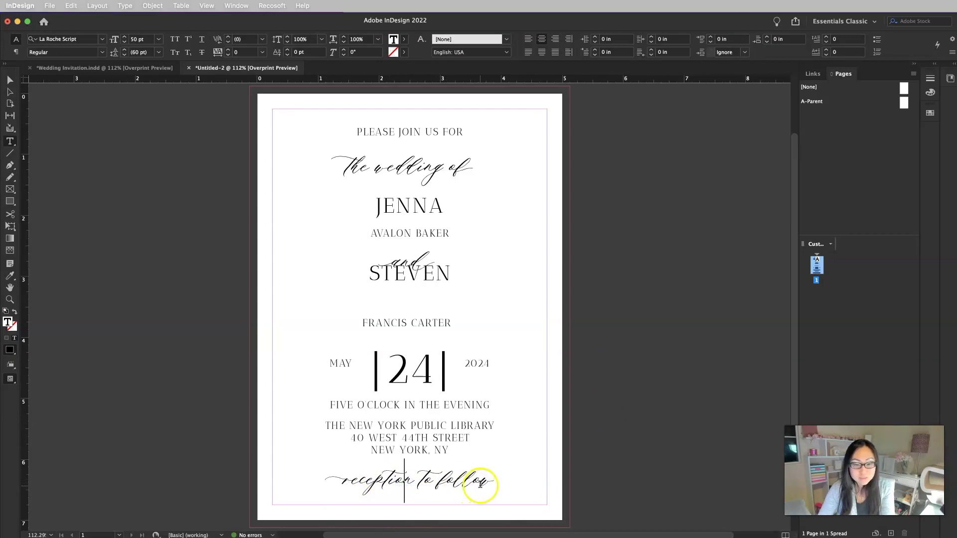
pyautogui.moveTo(480, 482); pyautogui.dragTo(492, 484)
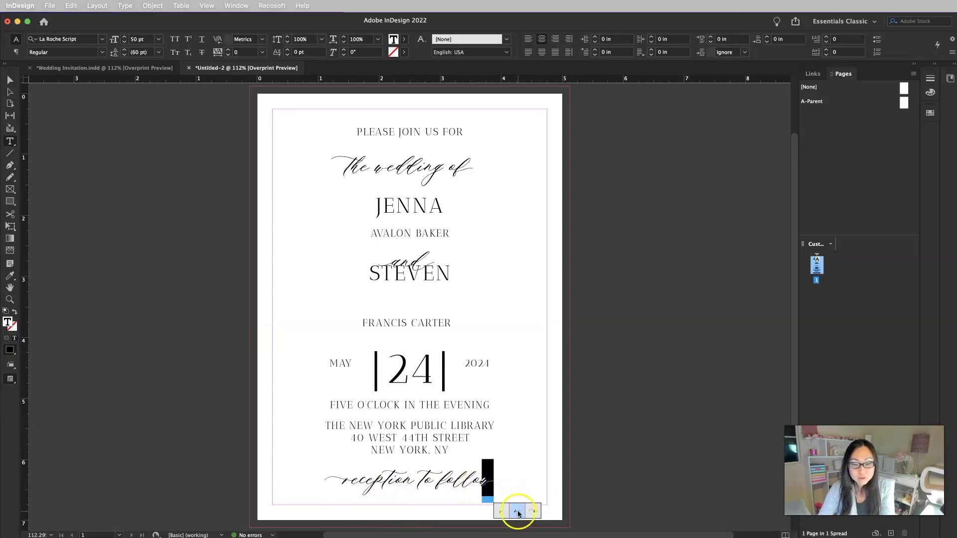
pyautogui.click(517, 511)
pyautogui.click(593, 479)
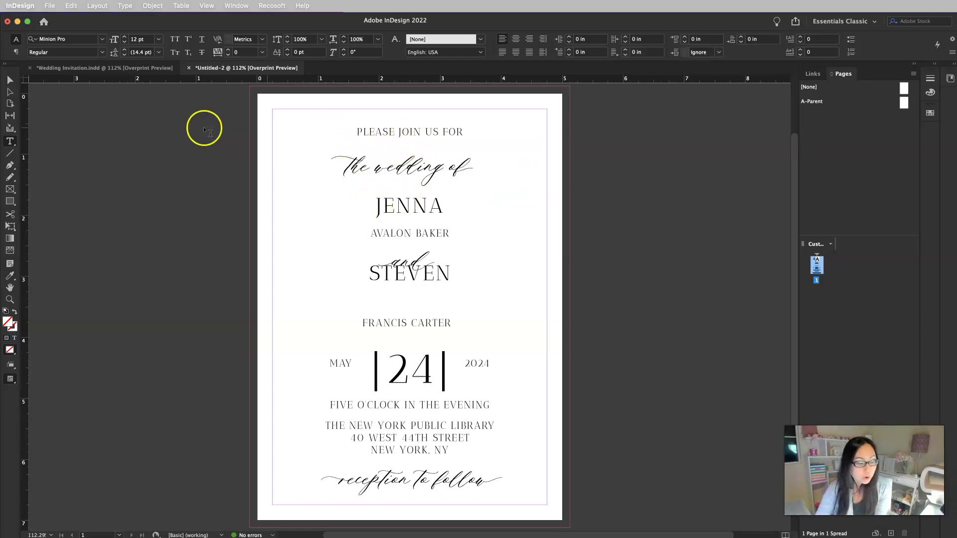
# Move PLEASE JOIN US FOR and the wedding of higher and shorten the wedding of frame
pyautogui.click(10, 80)
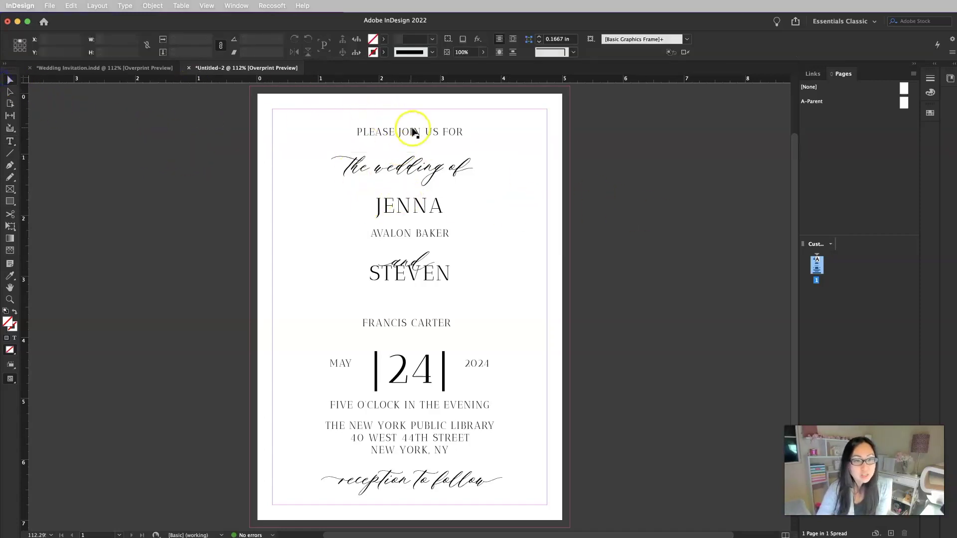
pyautogui.moveTo(413, 132); pyautogui.dragTo(416, 123)
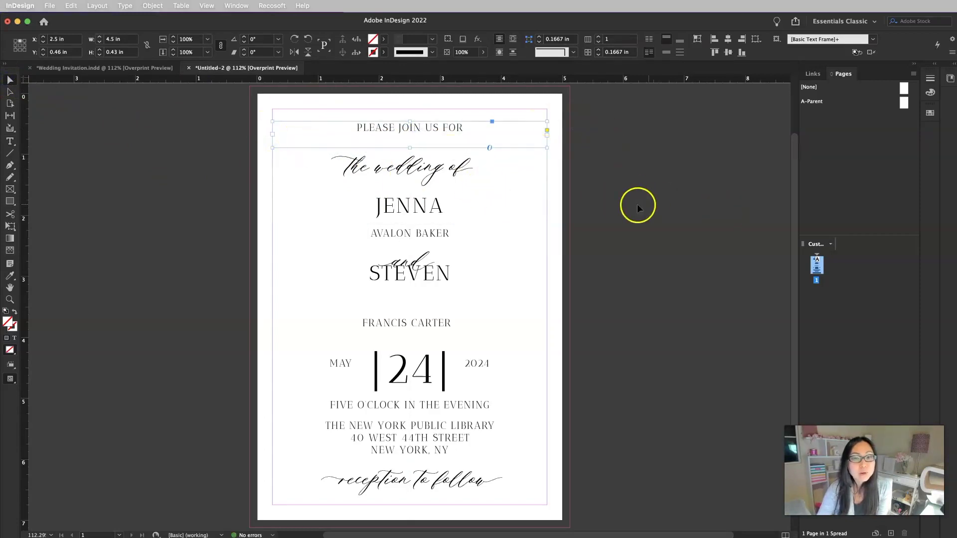
pyautogui.click(435, 168)
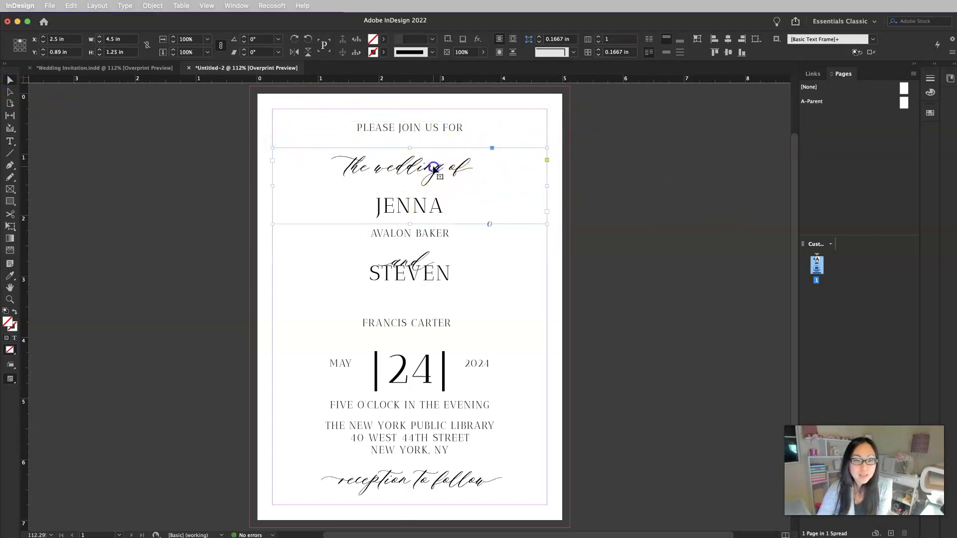
pyautogui.moveTo(434, 168); pyautogui.dragTo(432, 156)
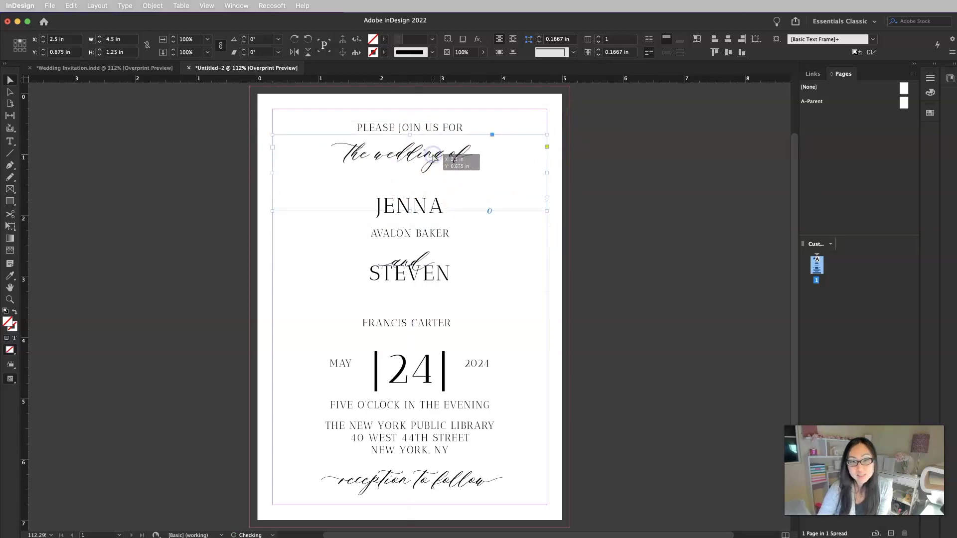
pyautogui.click(424, 203)
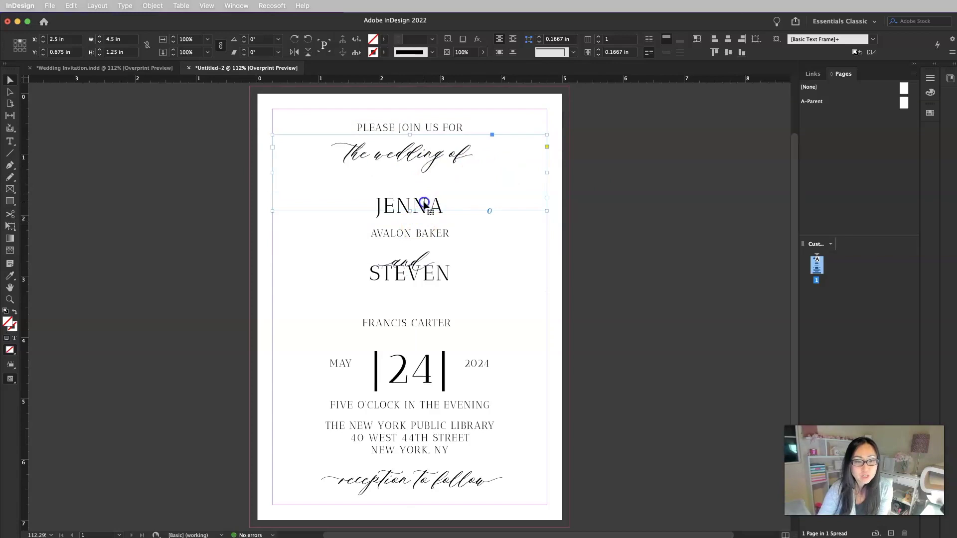
pyautogui.moveTo(409, 209); pyautogui.dragTo(410, 183)
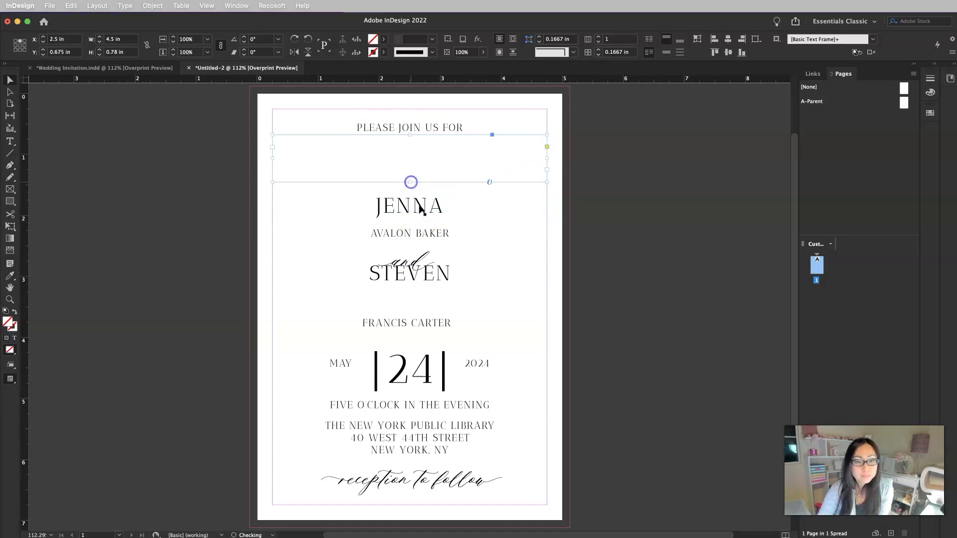
# Move JENNA up under the wedding of and shorten its frame
pyautogui.moveTo(418, 208); pyautogui.dragTo(422, 199)
pyautogui.click(417, 234)
pyautogui.moveTo(410, 253); pyautogui.dragTo(429, 218)
pyautogui.click(185, 234)
pyautogui.click(408, 229)
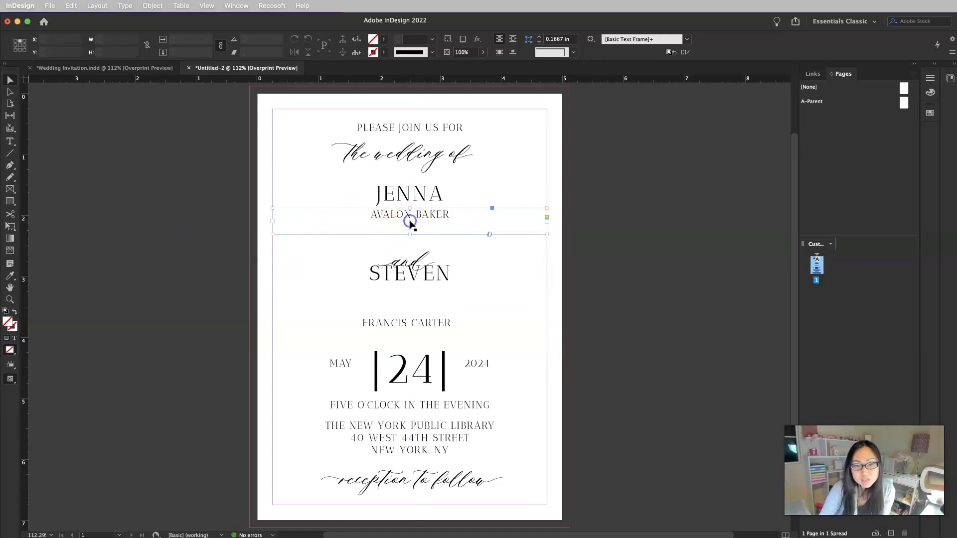
pyautogui.click(109, 231)
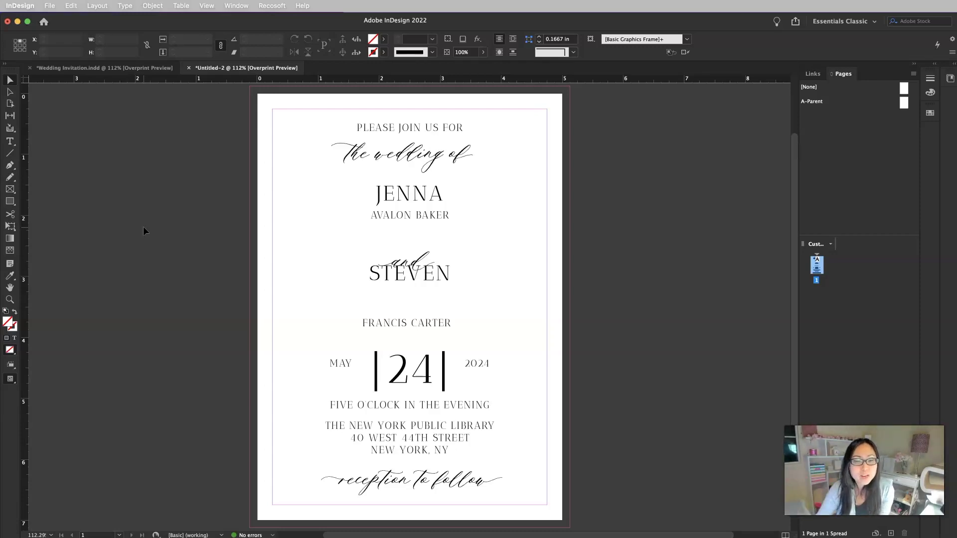
# Move the script 'and' up above STEVEN and shorten the STEVEN frame
pyautogui.click(419, 249)
pyautogui.moveTo(419, 249); pyautogui.dragTo(421, 238)
pyautogui.click(514, 339)
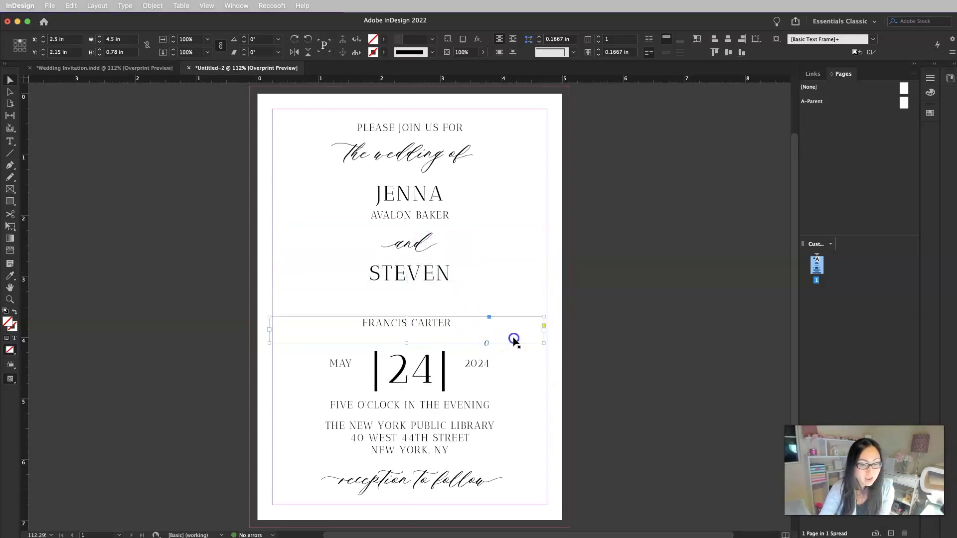
pyautogui.click(439, 284)
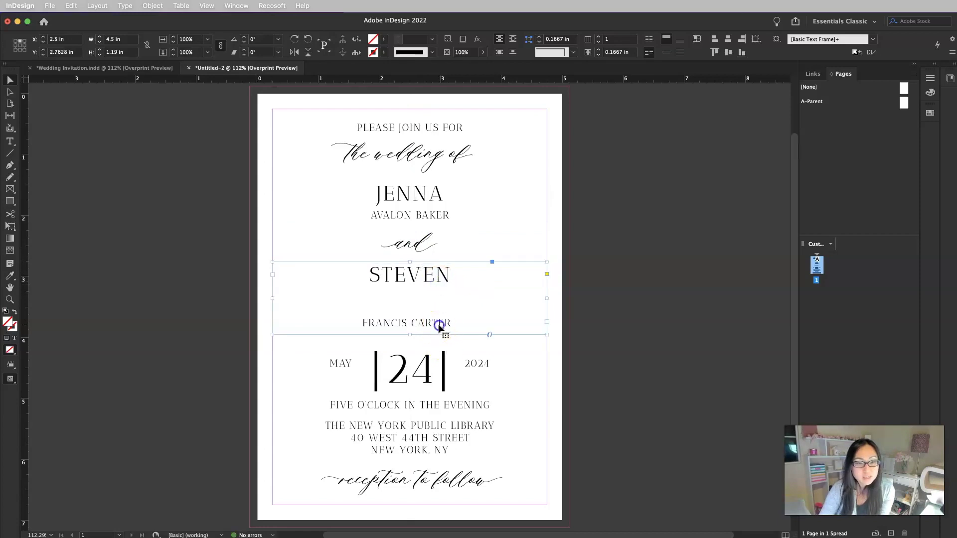
pyautogui.moveTo(410, 335); pyautogui.dragTo(465, 293)
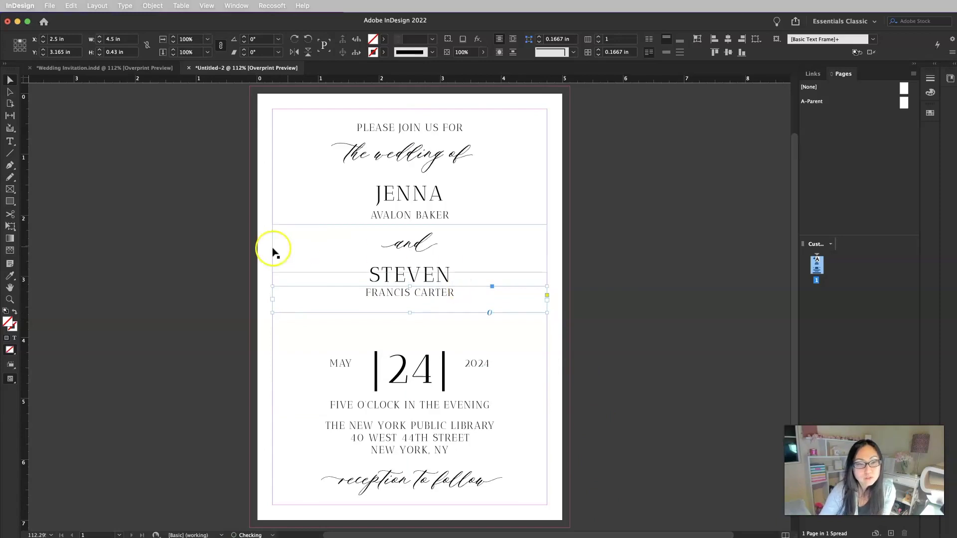
pyautogui.click(300, 513)
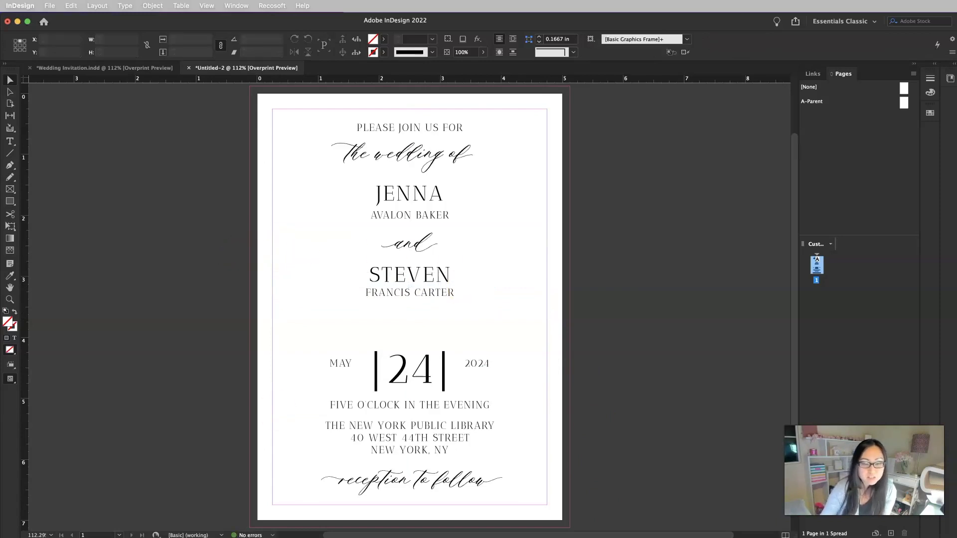
pyautogui.click(417, 292)
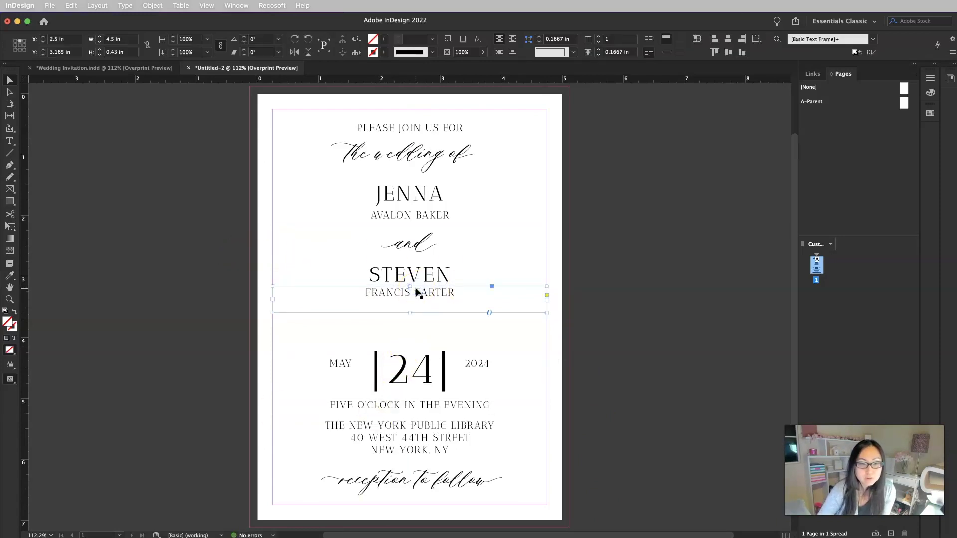
pyautogui.click(193, 342)
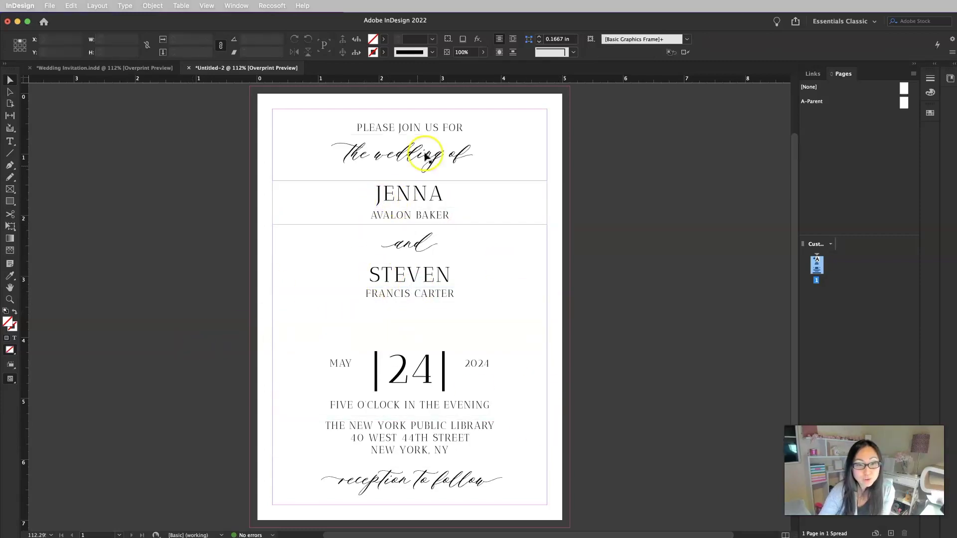
pyautogui.moveTo(459, 79); pyautogui.dragTo(455, 202)
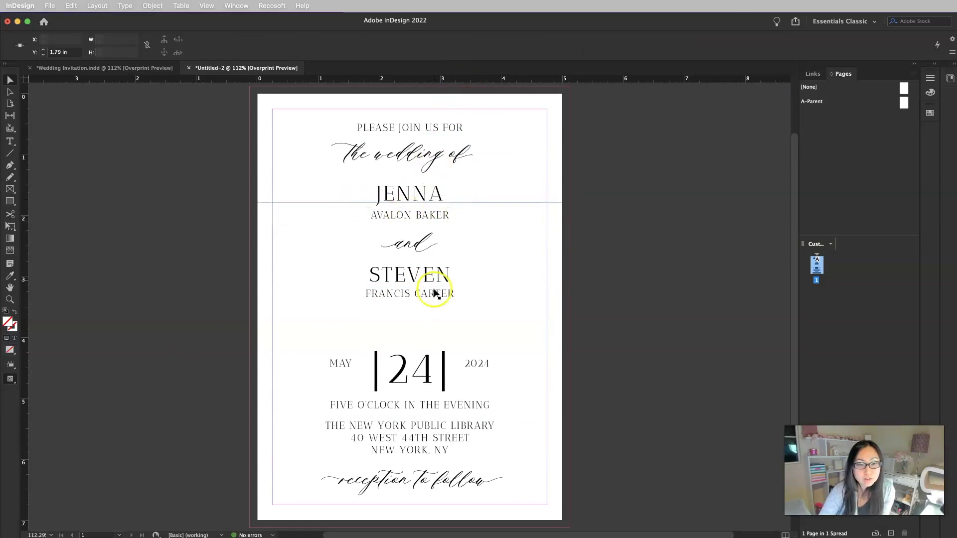
pyautogui.moveTo(453, 80)
pyautogui.mouseDown()
pyautogui.moveTo(441, 149)
pyautogui.moveTo(443, 283)
pyautogui.moveTo(465, 79)
pyautogui.mouseUp()
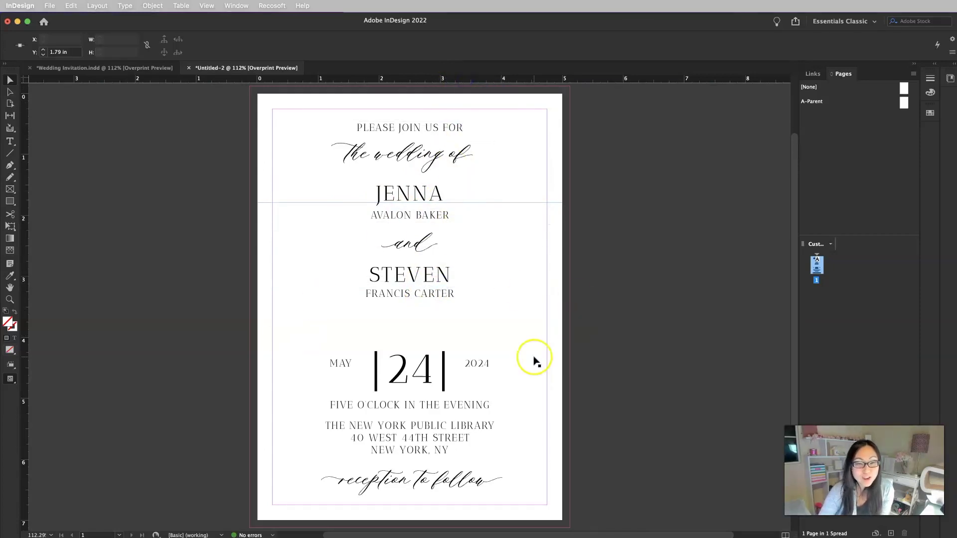
# Move a guide to the date line and raise 24, 2024 and MAY onto it
pyautogui.click(175, 343)
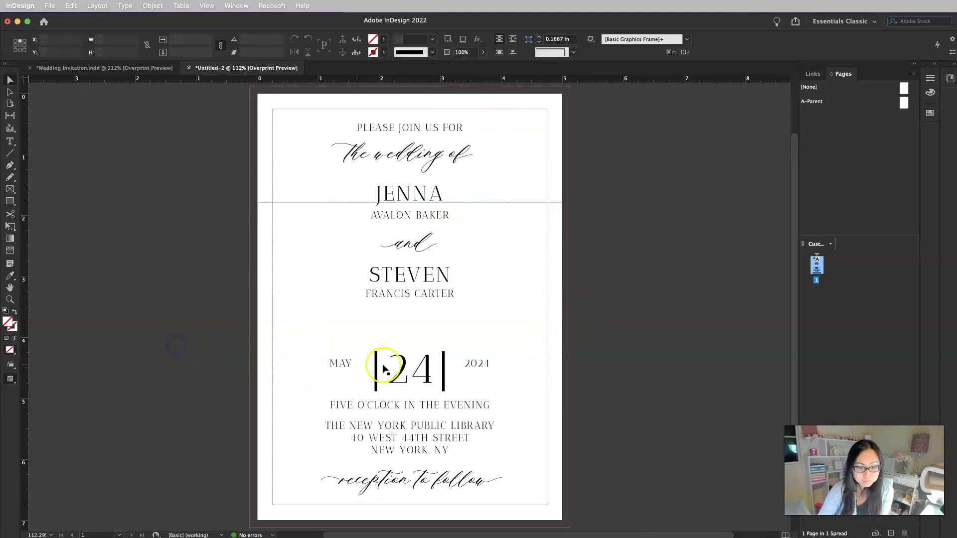
pyautogui.moveTo(529, 203); pyautogui.dragTo(517, 351)
pyautogui.click(422, 382)
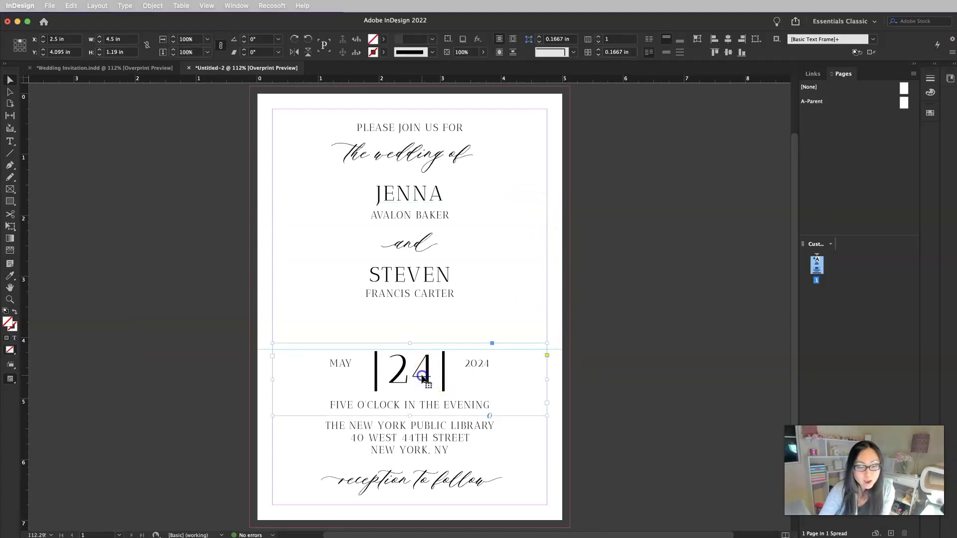
pyautogui.moveTo(422, 383); pyautogui.dragTo(424, 353)
pyautogui.click(650, 393)
pyautogui.moveTo(479, 367); pyautogui.dragTo(482, 352)
pyautogui.click(336, 369)
pyautogui.moveTo(335, 370); pyautogui.dragTo(336, 351)
# Nudge MAY slightly right to balance the date line
pyautogui.click(483, 349)
pyautogui.click(647, 420)
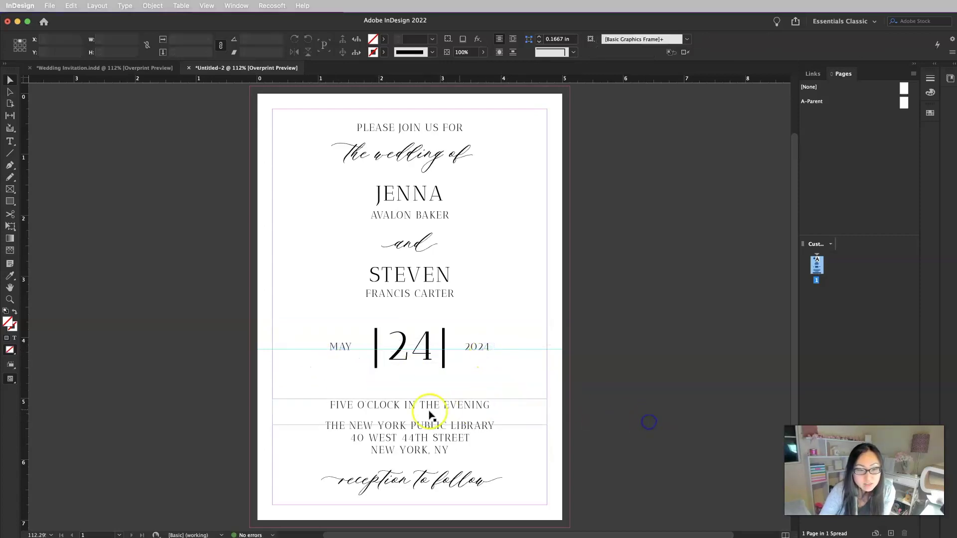
pyautogui.click(342, 350)
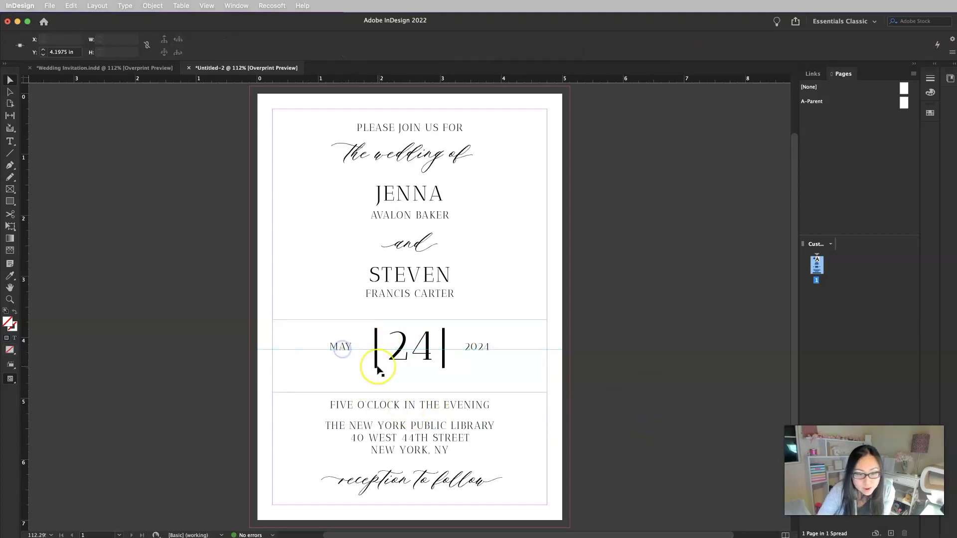
pyautogui.click(334, 351)
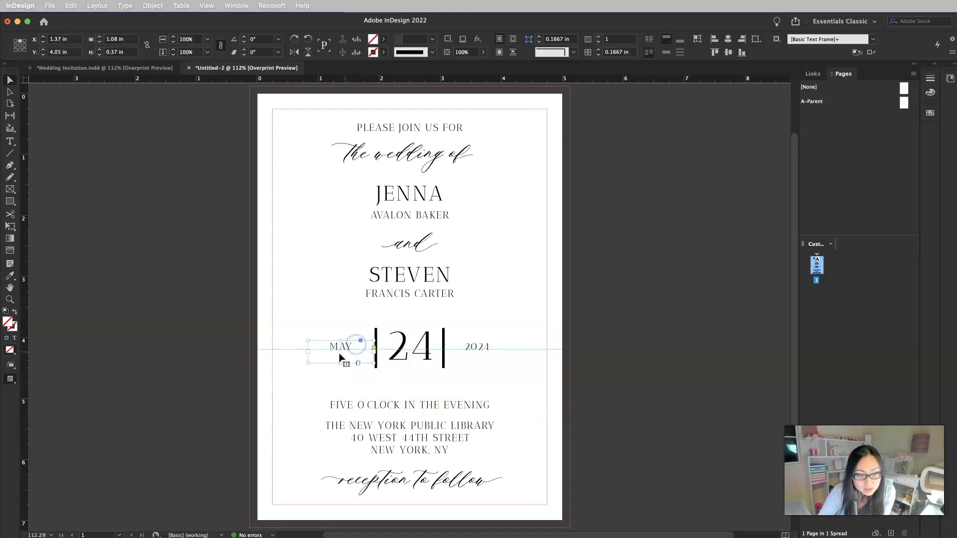
pyautogui.moveTo(313, 363); pyautogui.dragTo(315, 363)
pyautogui.click(482, 351)
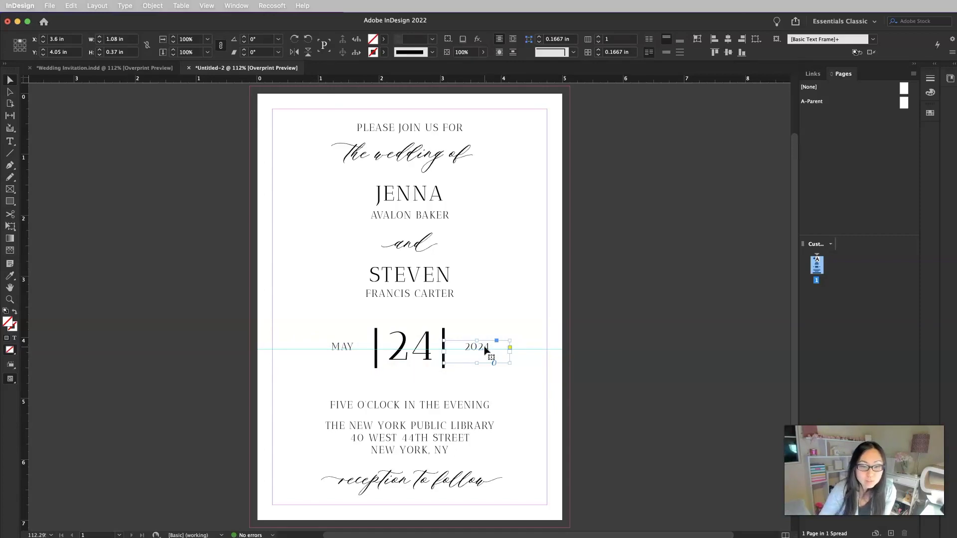
pyautogui.click(630, 363)
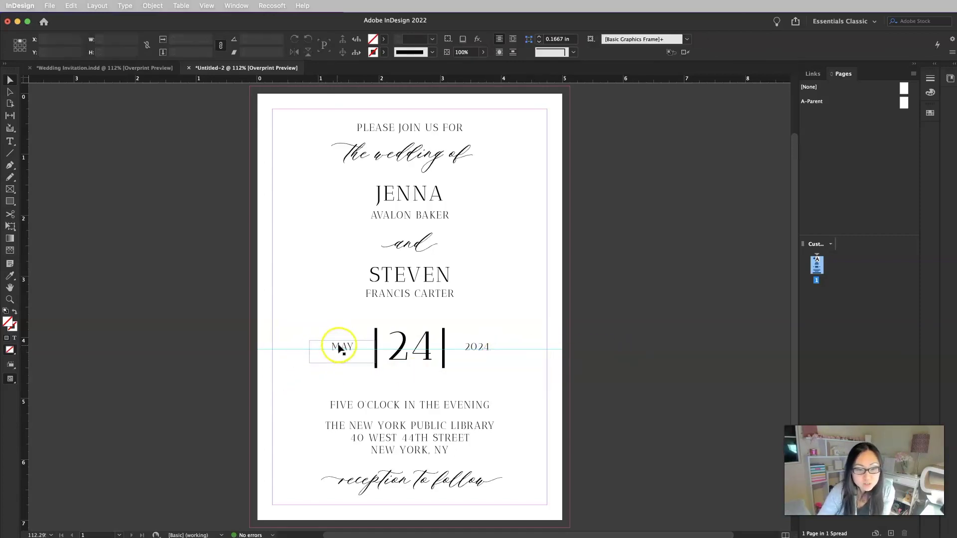
pyautogui.moveTo(339, 349); pyautogui.dragTo(341, 350)
pyautogui.click(644, 312)
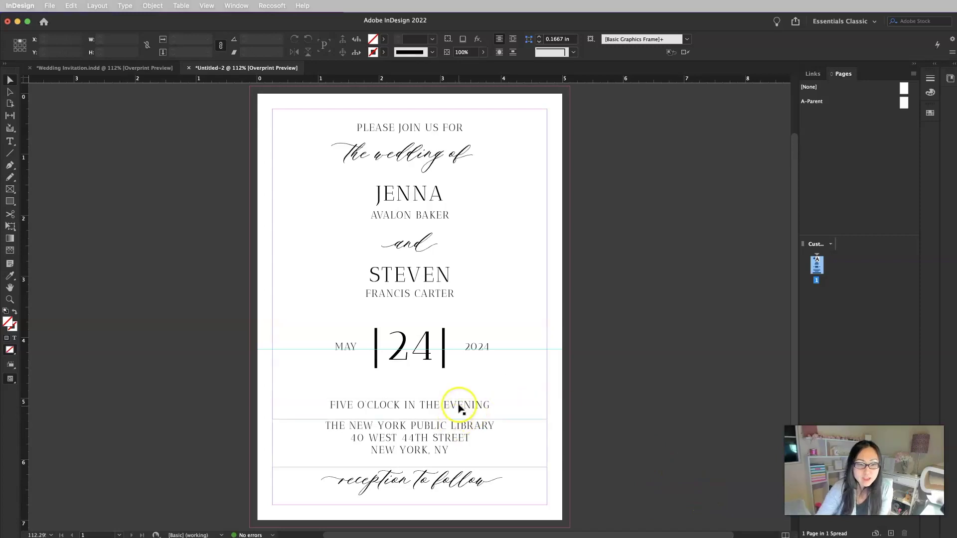
# Move the time line, address block and reception to follow up beneath the date
pyautogui.moveTo(459, 402); pyautogui.dragTo(462, 385)
pyautogui.click(633, 448)
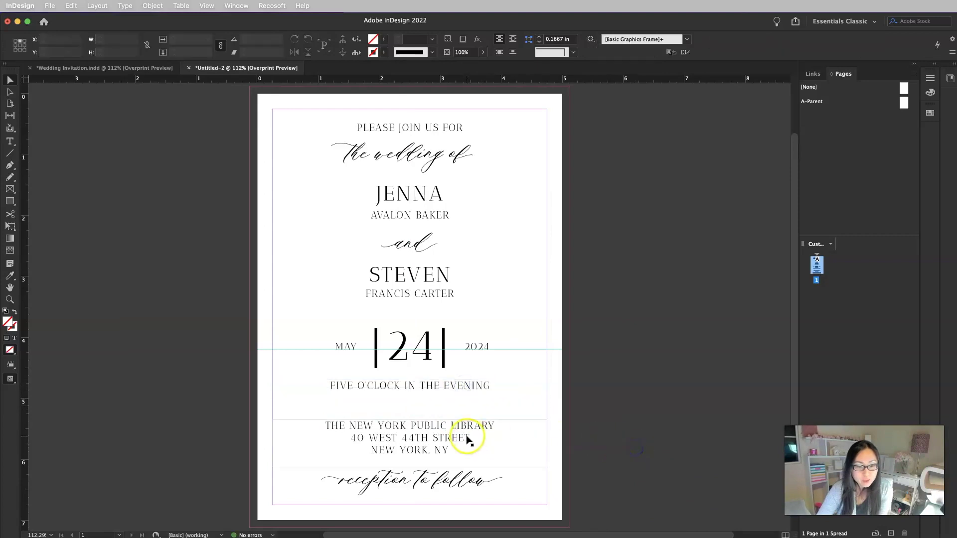
pyautogui.moveTo(467, 438); pyautogui.dragTo(469, 421)
pyautogui.click(642, 442)
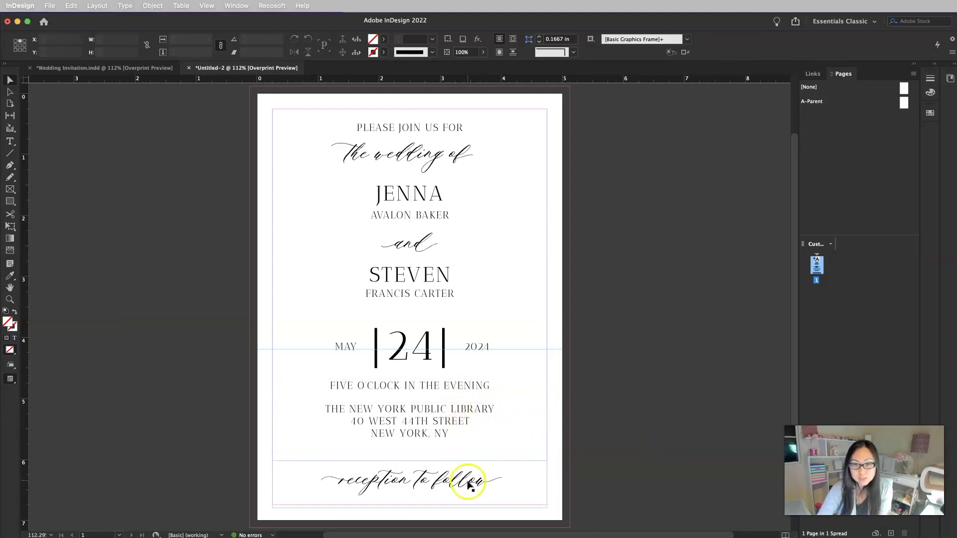
pyautogui.moveTo(468, 486); pyautogui.dragTo(459, 451)
pyautogui.click(602, 483)
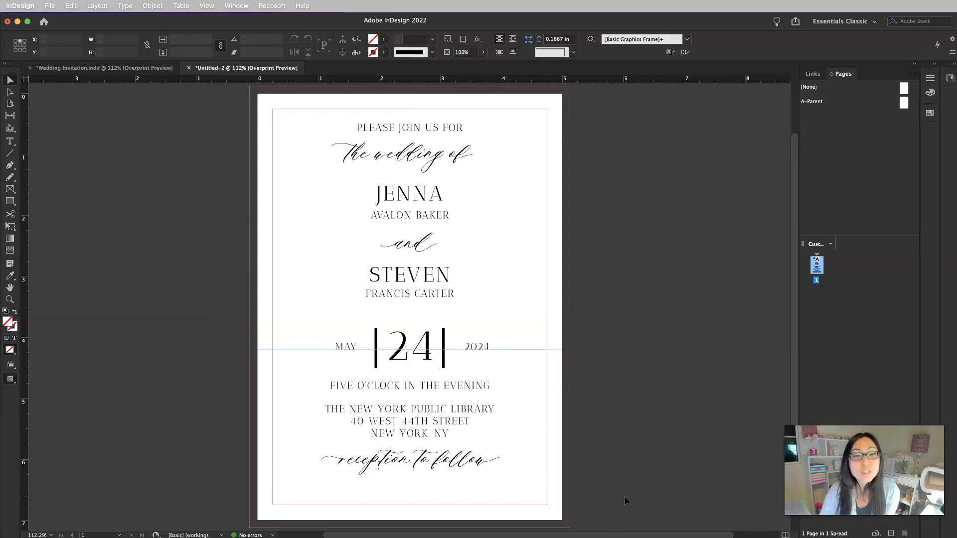
# Apply the [None] parent to page 1 in the Pages panel
pyautogui.click(346, 273)
pyautogui.click(182, 362)
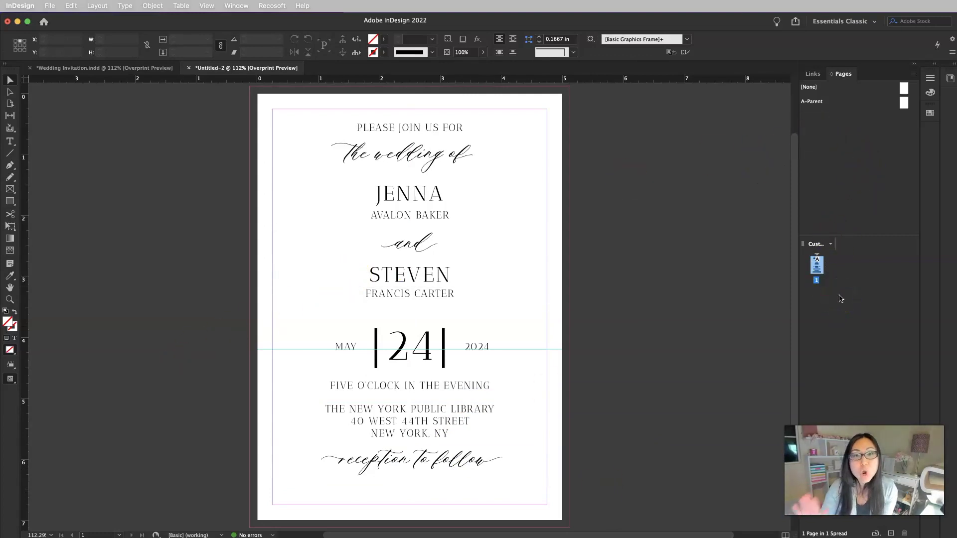
pyautogui.click(833, 268)
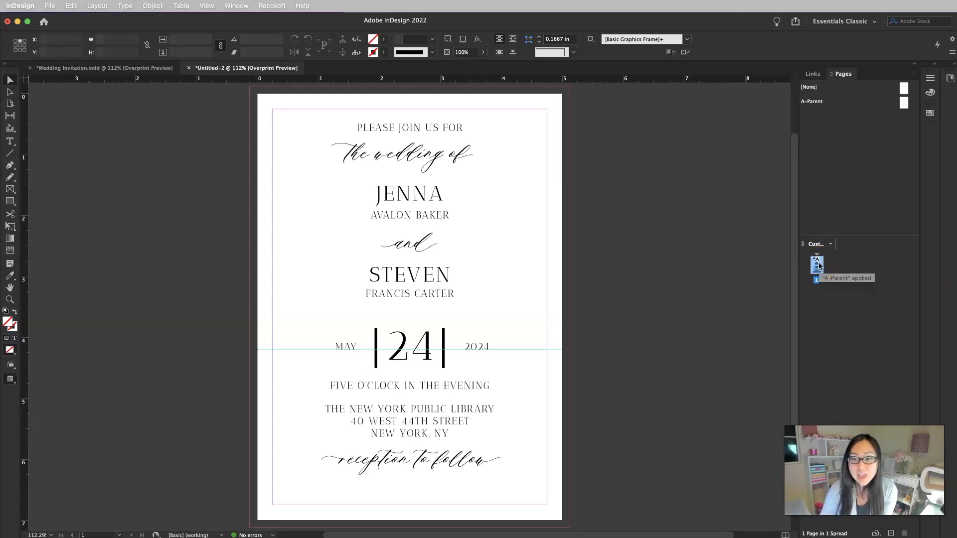
pyautogui.moveTo(819, 267); pyautogui.dragTo(904, 104)
# Bring the blank A-Parent page into the document window for editing
pyautogui.doubleClick(904, 102)
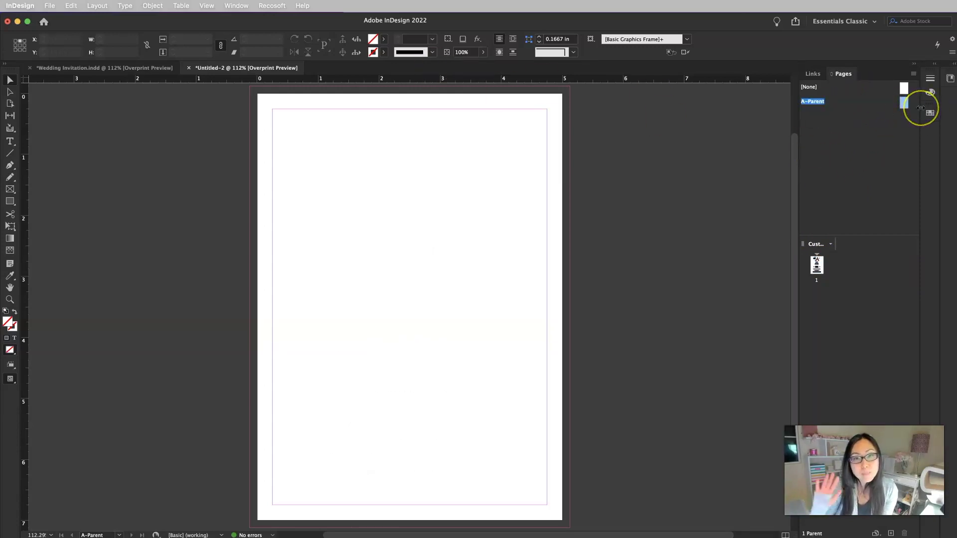
pyautogui.click(235, 6)
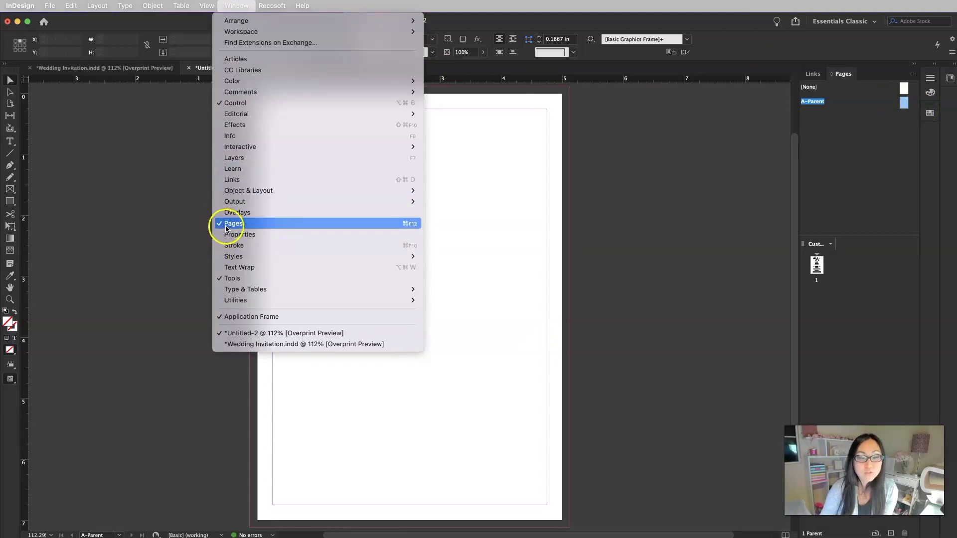
pyautogui.click(872, 190)
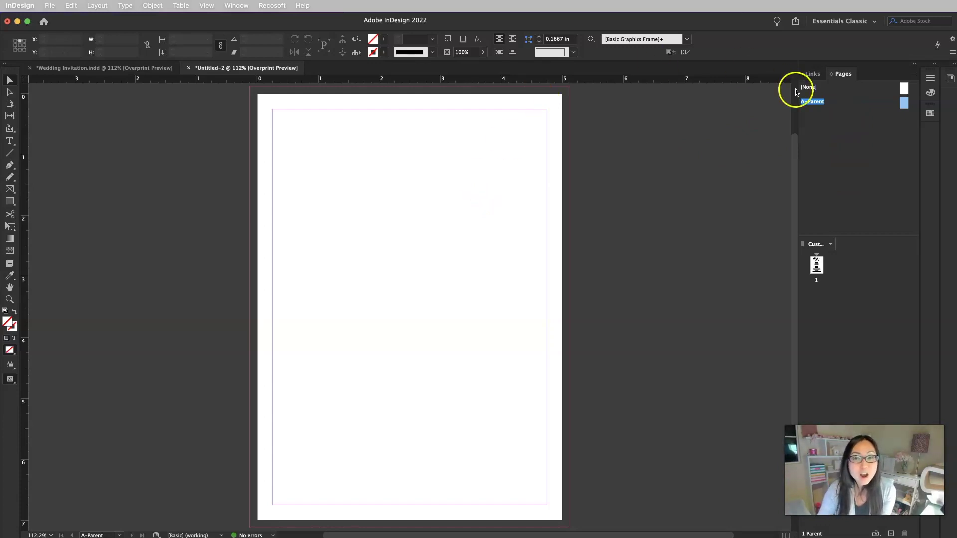
# Center the empty A-Parent page in the window at 100% actual size
pyautogui.doubleClick(904, 102)
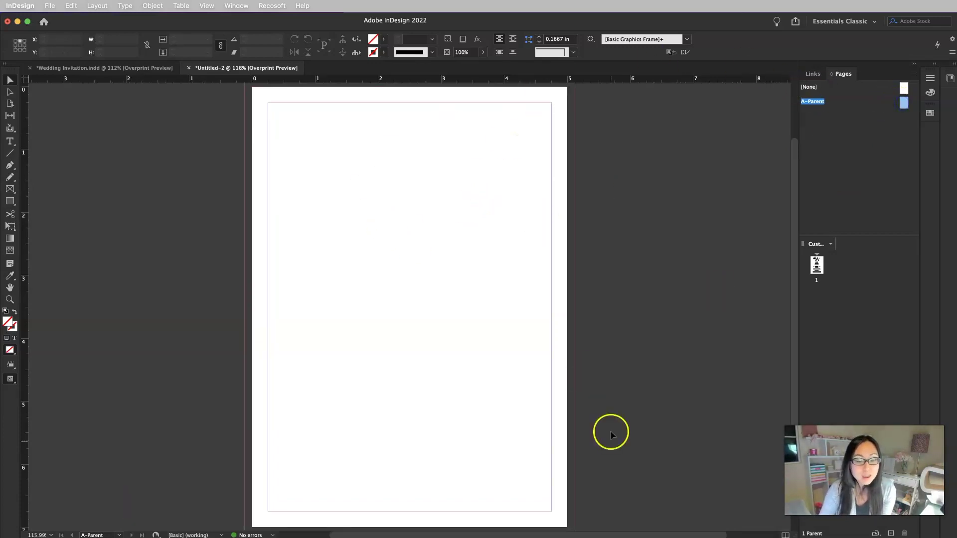
pyautogui.press('super+1')
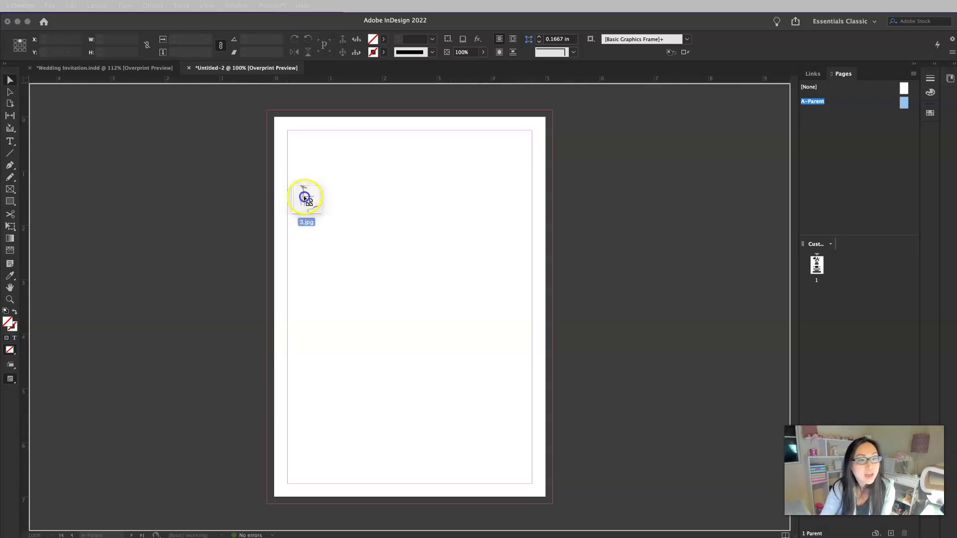
pyautogui.moveTo(307, 197); pyautogui.dragTo(354, 248)
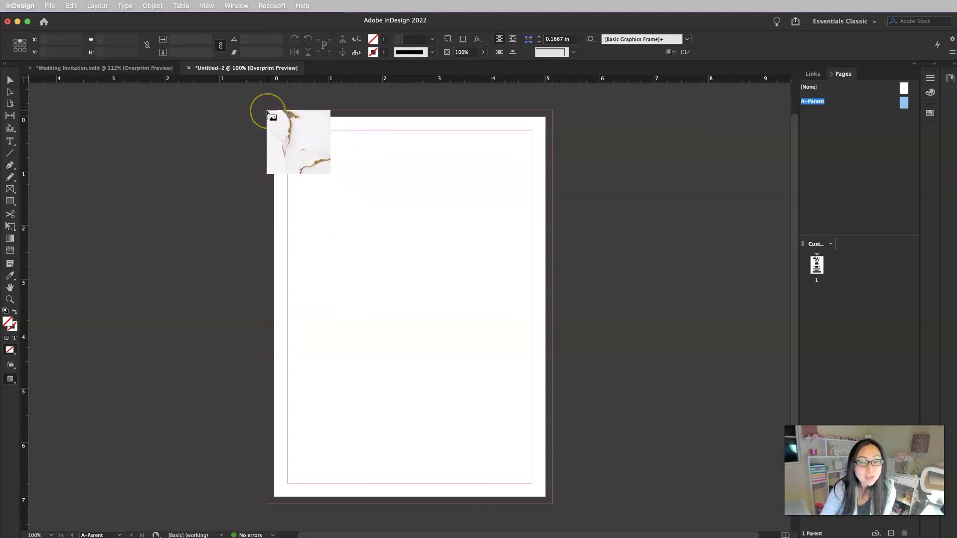
pyautogui.moveTo(267, 113); pyautogui.dragTo(573, 506)
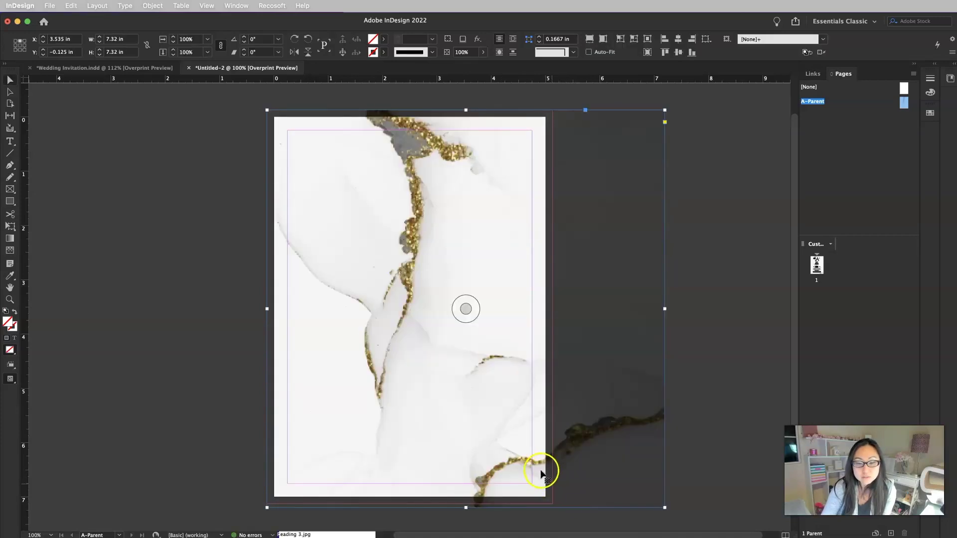
pyautogui.moveTo(466, 508); pyautogui.dragTo(466, 505)
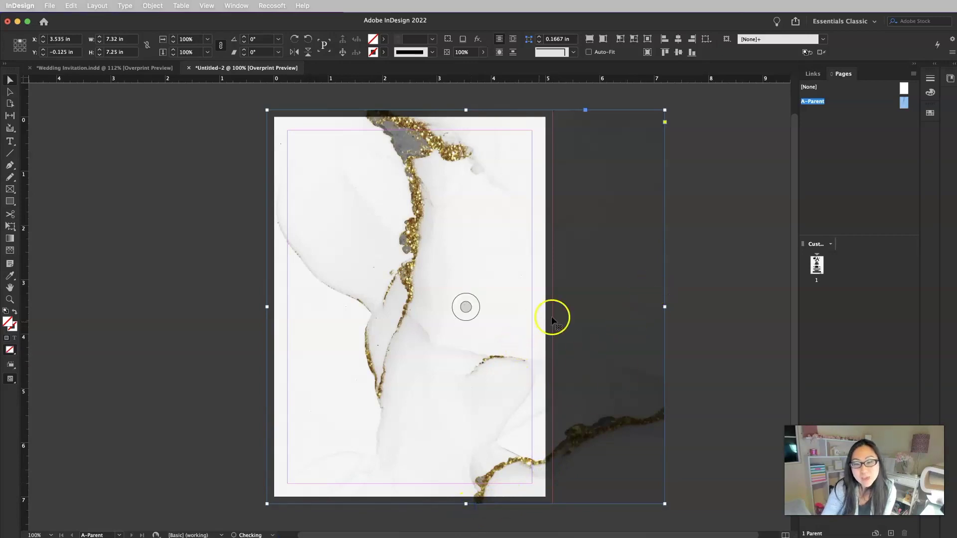
pyautogui.moveTo(665, 307); pyautogui.dragTo(552, 307)
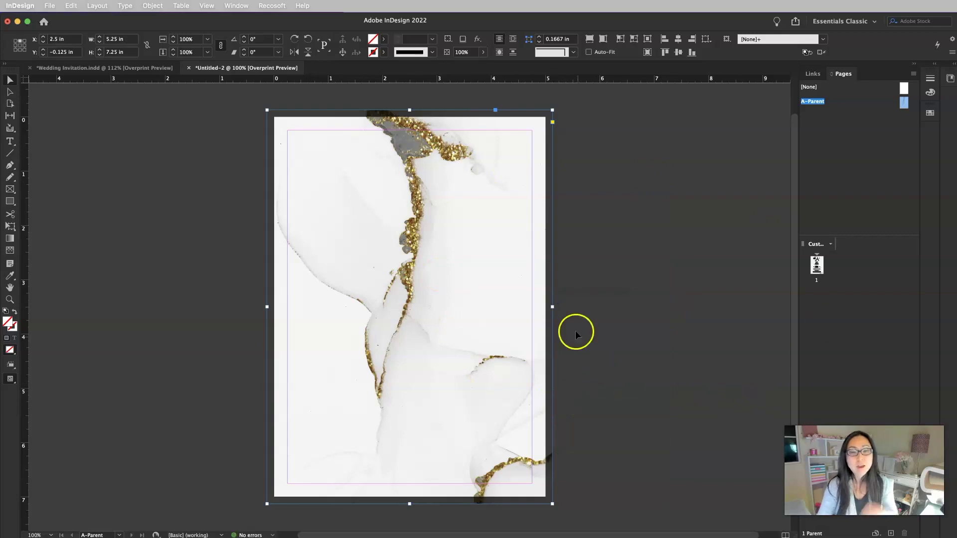
pyautogui.click(820, 266)
pyautogui.doubleClick(821, 267)
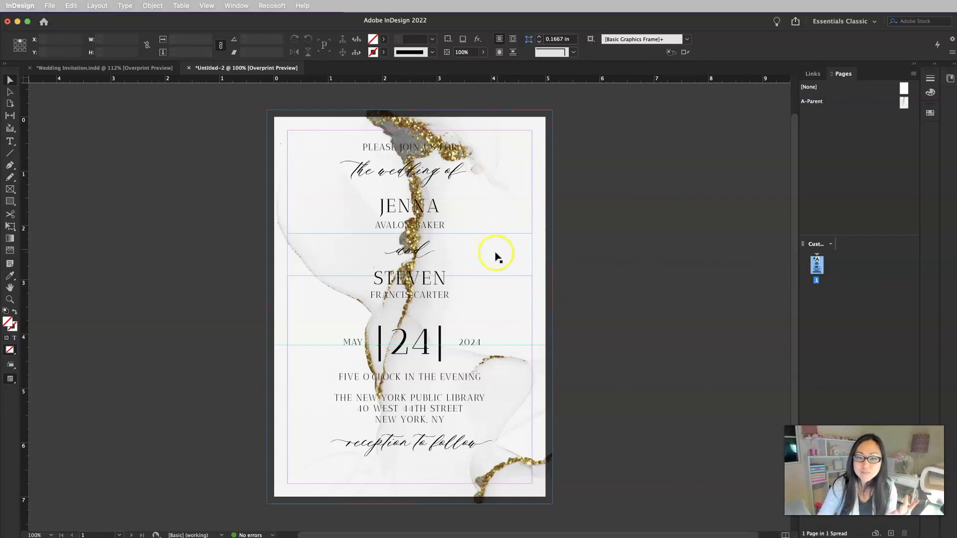
pyautogui.click(147, 70)
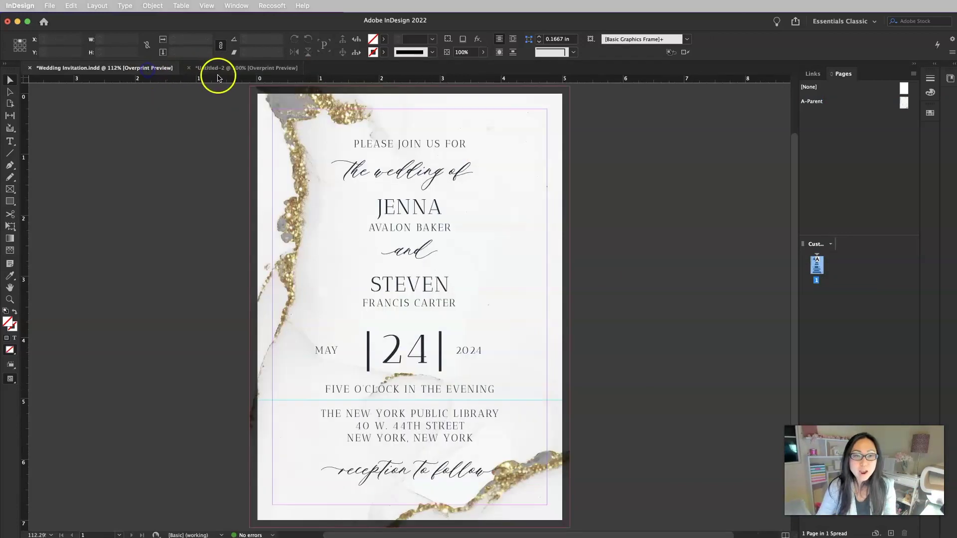
# Open the A-Parent page of Untitled-2 and select the background image content, zoomed out to 75%
pyautogui.click(263, 70)
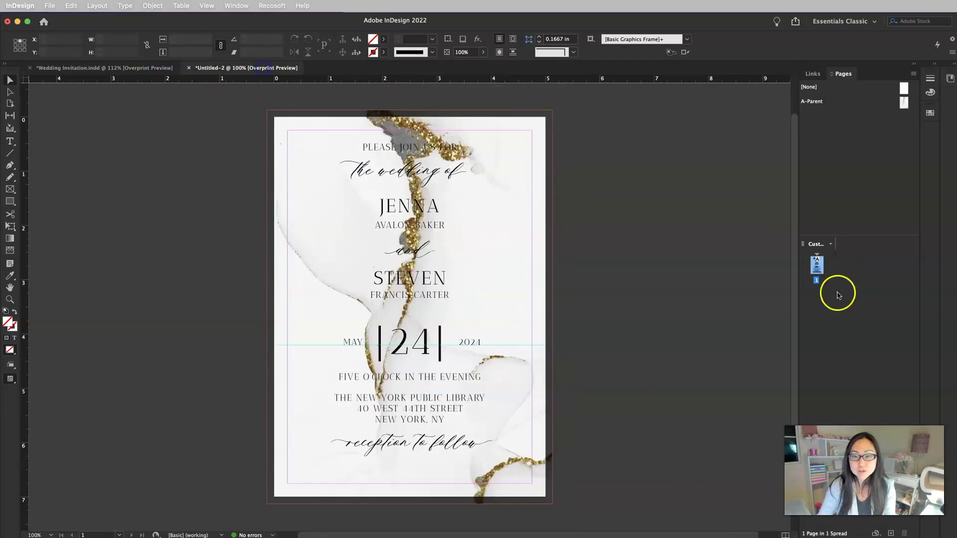
pyautogui.doubleClick(903, 103)
pyautogui.click(442, 183)
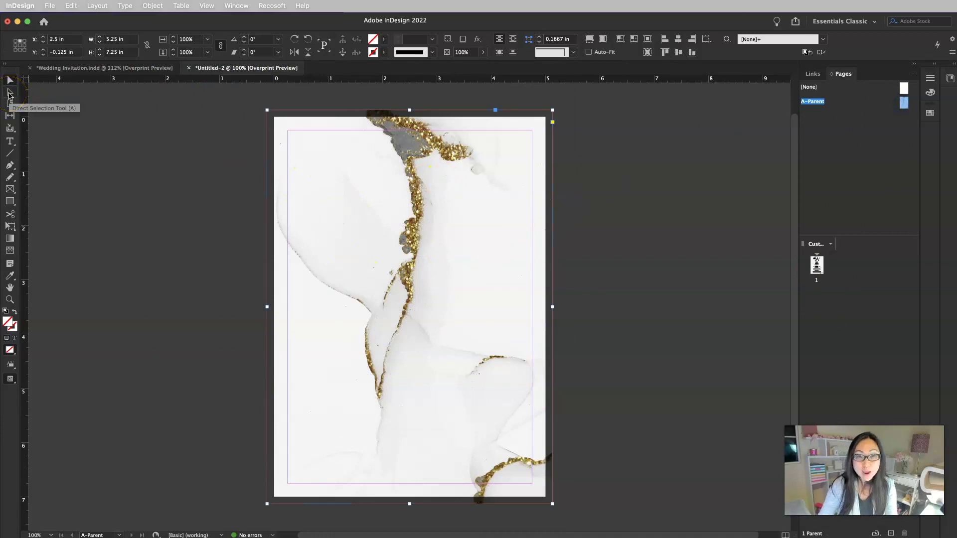
pyautogui.click(9, 94)
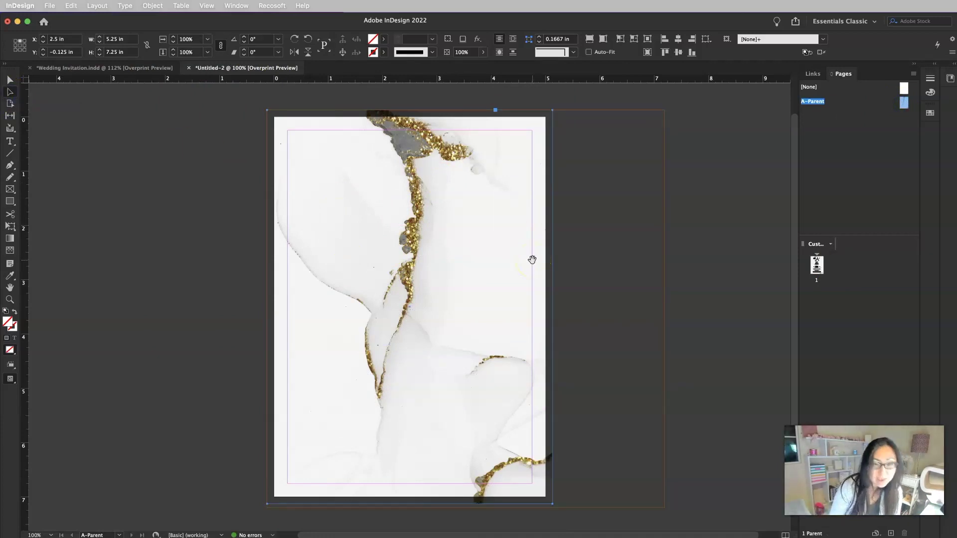
pyautogui.press('super+minus')
pyautogui.press('super+minus')
# Enlarge and reposition the marble image so gold glitter edges the left side and bottom corner
pyautogui.click(418, 260)
pyautogui.click(415, 294)
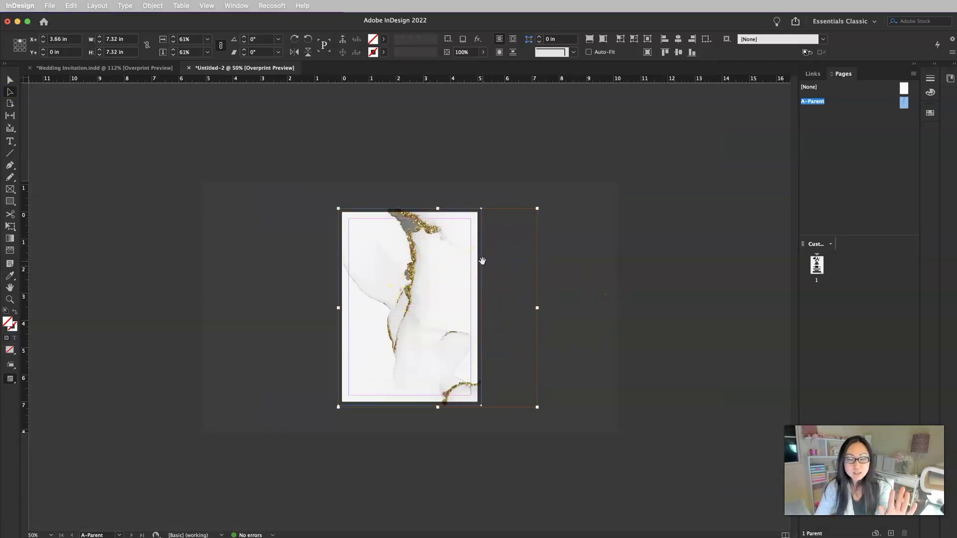
pyautogui.click(512, 222)
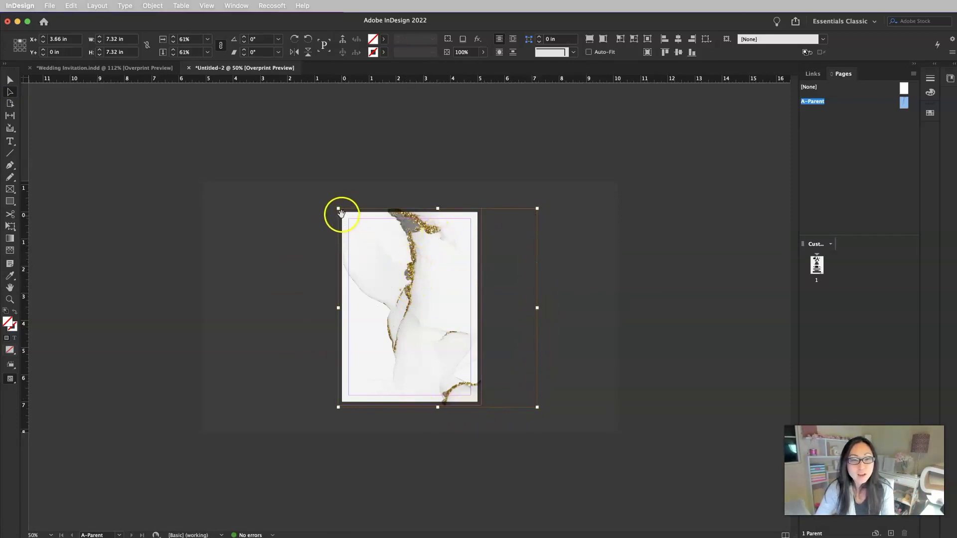
pyautogui.moveTo(339, 208); pyautogui.dragTo(305, 162)
pyautogui.moveTo(470, 181); pyautogui.dragTo(457, 211)
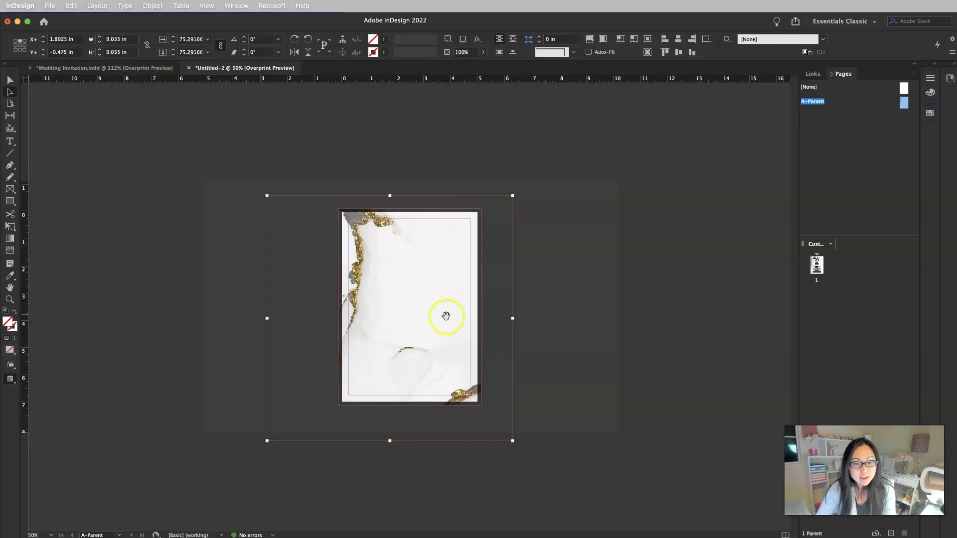
pyautogui.moveTo(511, 440); pyautogui.dragTo(494, 422)
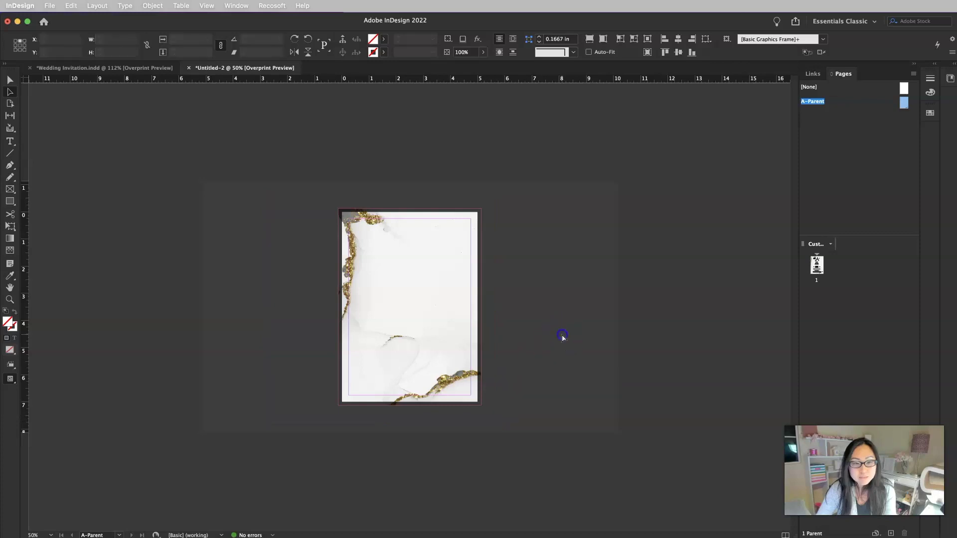
pyautogui.moveTo(399, 304); pyautogui.dragTo(404, 315)
# Check page 1 and compare it with the original Wedding Invitation document
pyautogui.doubleClick(817, 266)
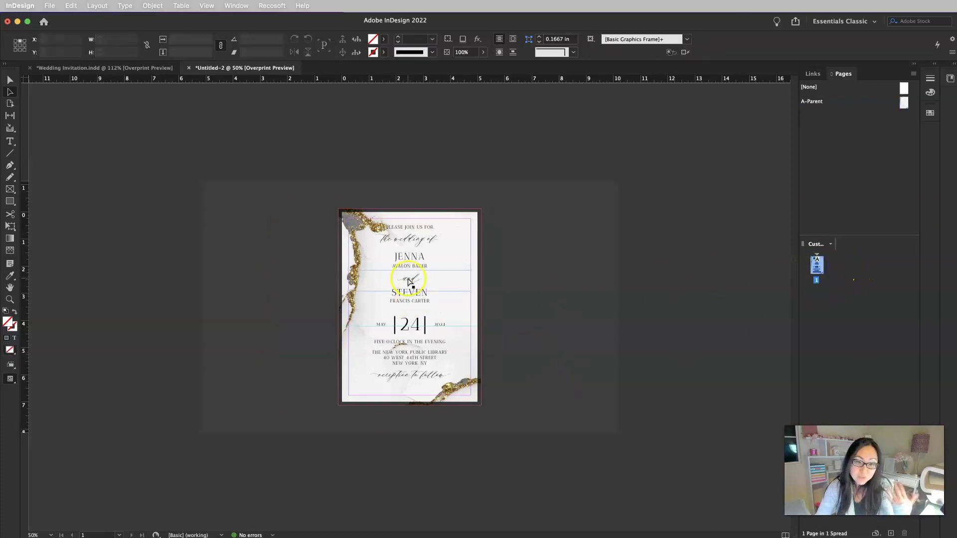
pyautogui.click(135, 68)
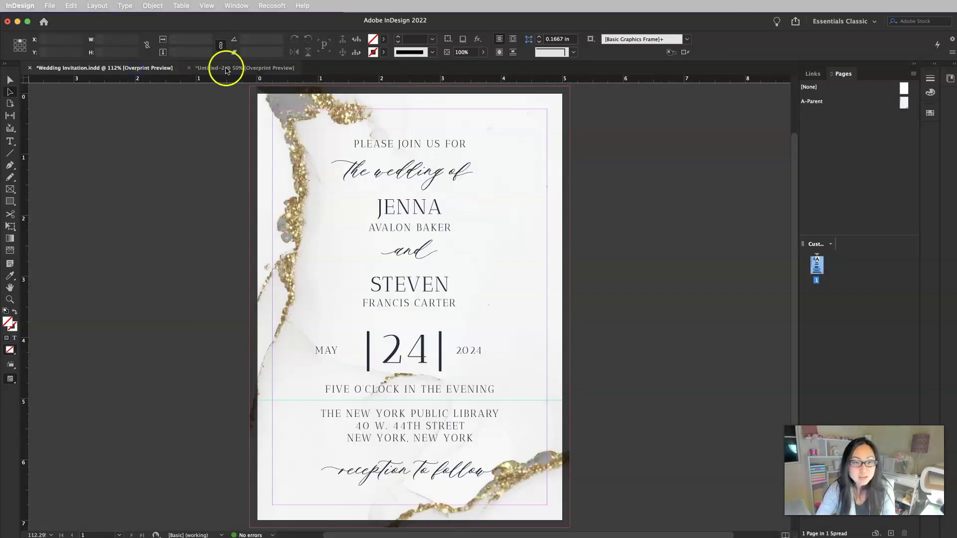
pyautogui.click(245, 68)
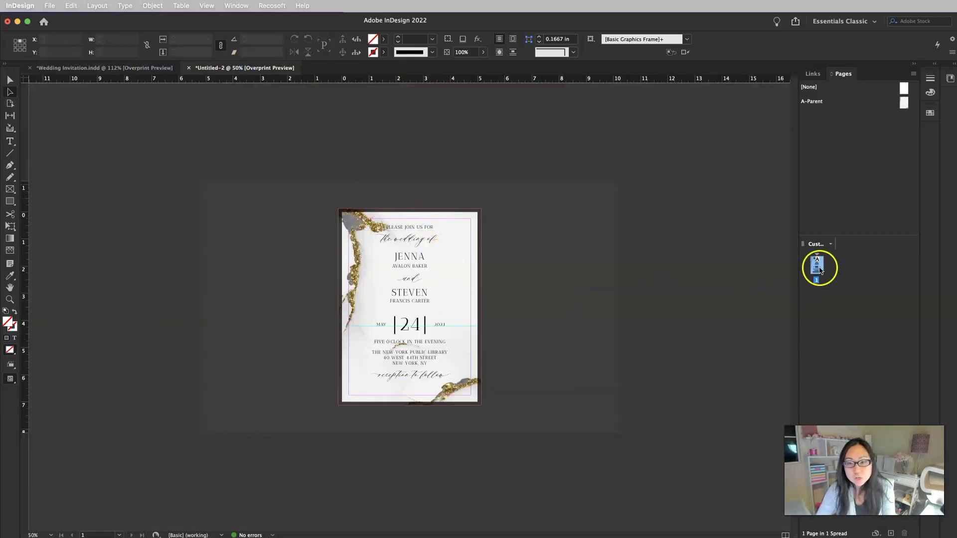
# On the A-Parent page, nudge the marble background image slightly up and left in its frame
pyautogui.click(904, 102)
pyautogui.doubleClick(905, 103)
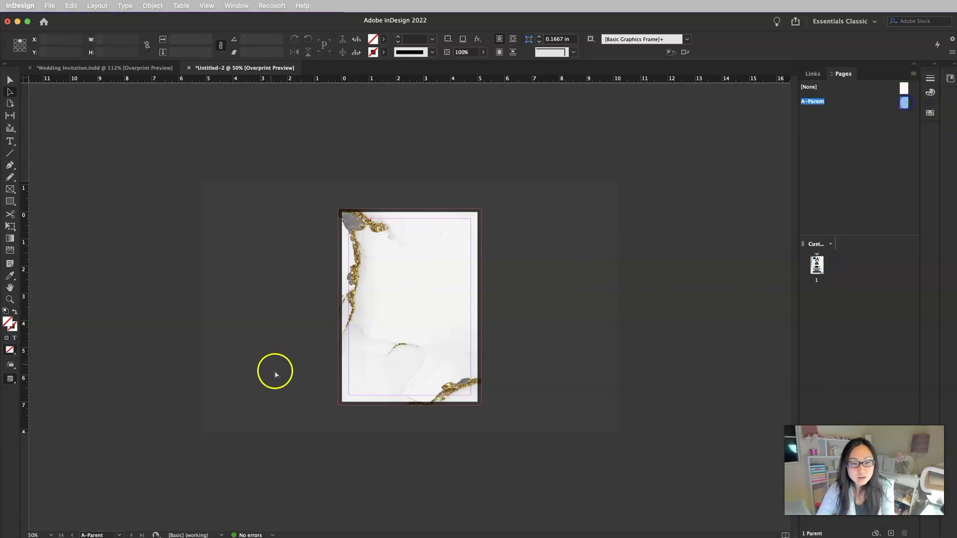
pyautogui.click(404, 329)
pyautogui.moveTo(406, 333); pyautogui.dragTo(405, 328)
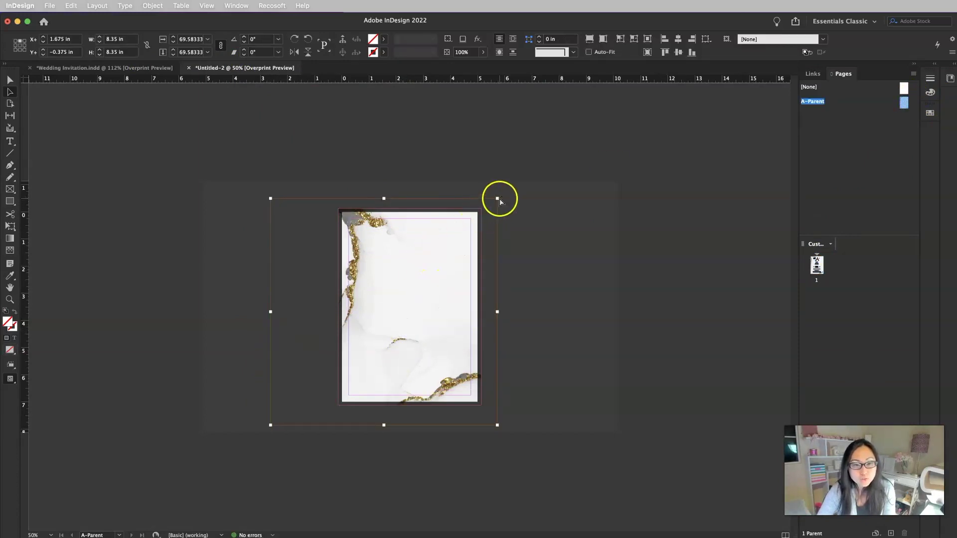
pyautogui.moveTo(447, 290); pyautogui.dragTo(452, 290)
# Return to page 1 of the invitation and zoom in to 100%
pyautogui.click(813, 264)
pyautogui.doubleClick(813, 263)
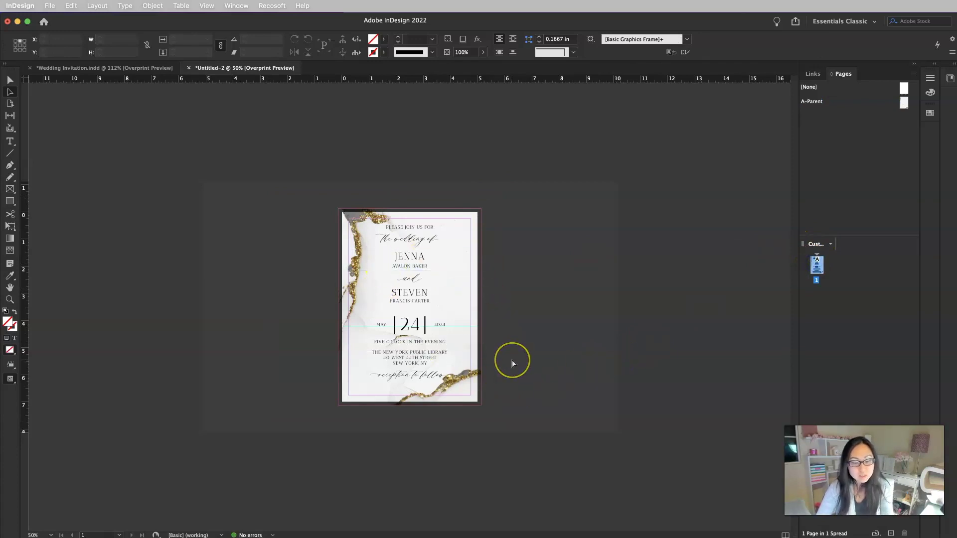
pyautogui.press('super+equal')
pyautogui.press('super+equal')
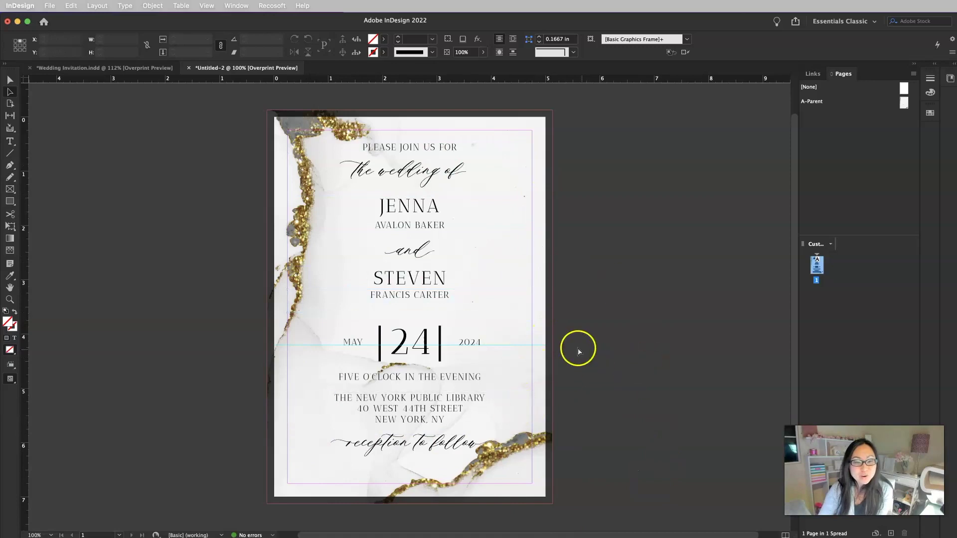
# Preview the invitation with the Selection tool active and guides, margins and bleed hidden
pyautogui.click(10, 79)
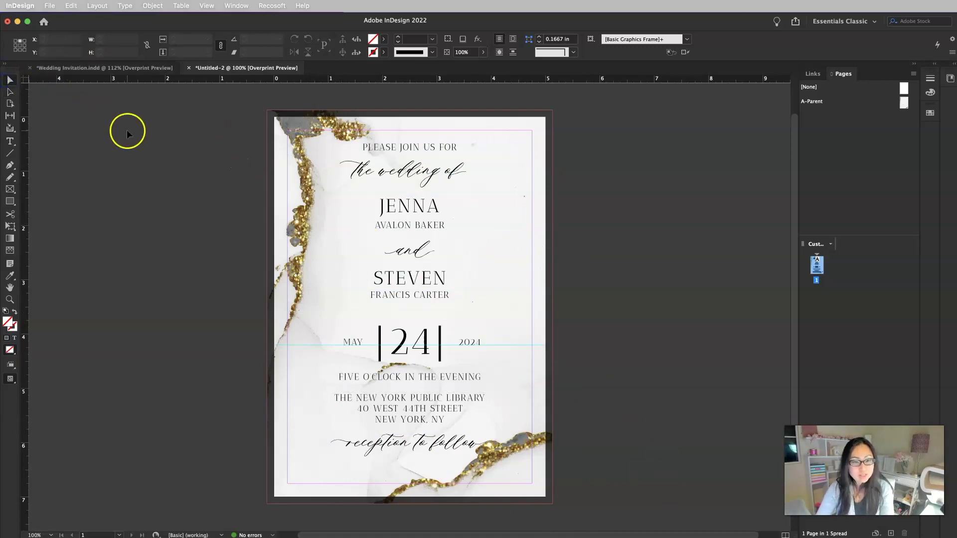
pyautogui.press('w')
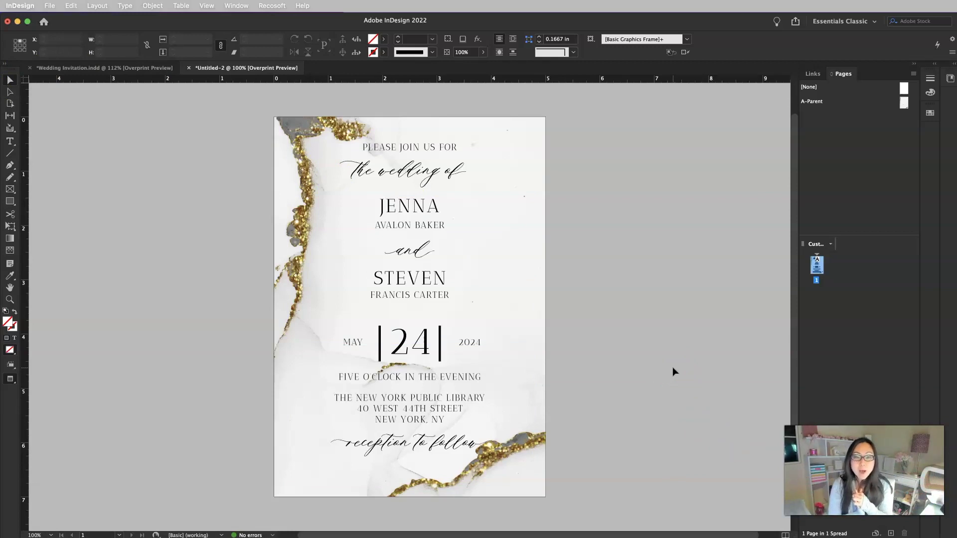
pyautogui.click(659, 363)
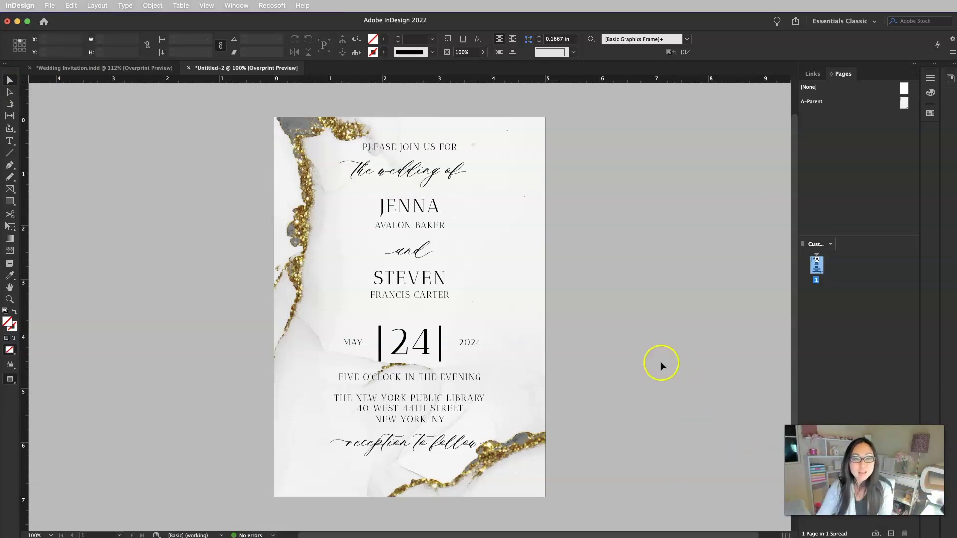
# Try moving the PLEASE JOIN US FOR and 'the wedding of' lines down, undo it, and fit the page
pyautogui.click(449, 170)
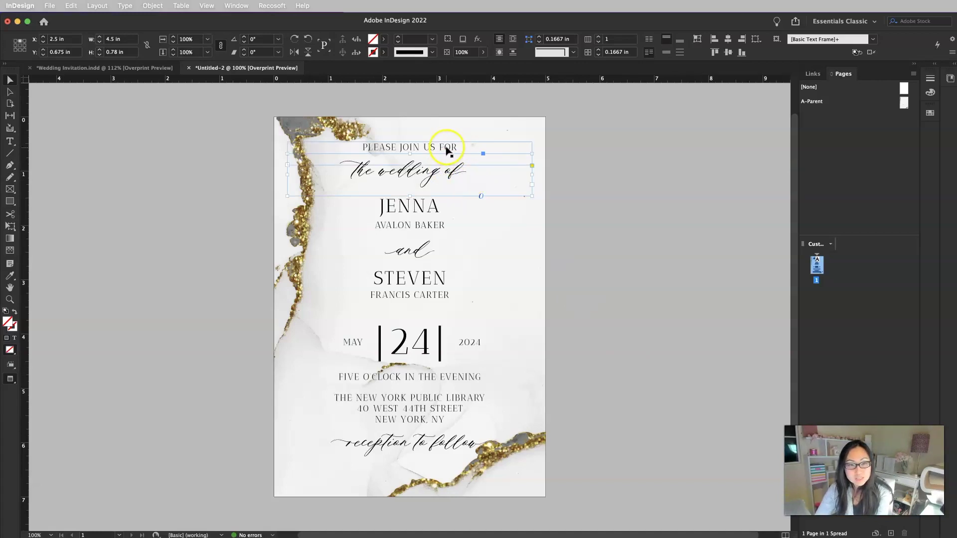
pyautogui.keyDown('shift'); pyautogui.click(444, 147); pyautogui.keyUp('shift')
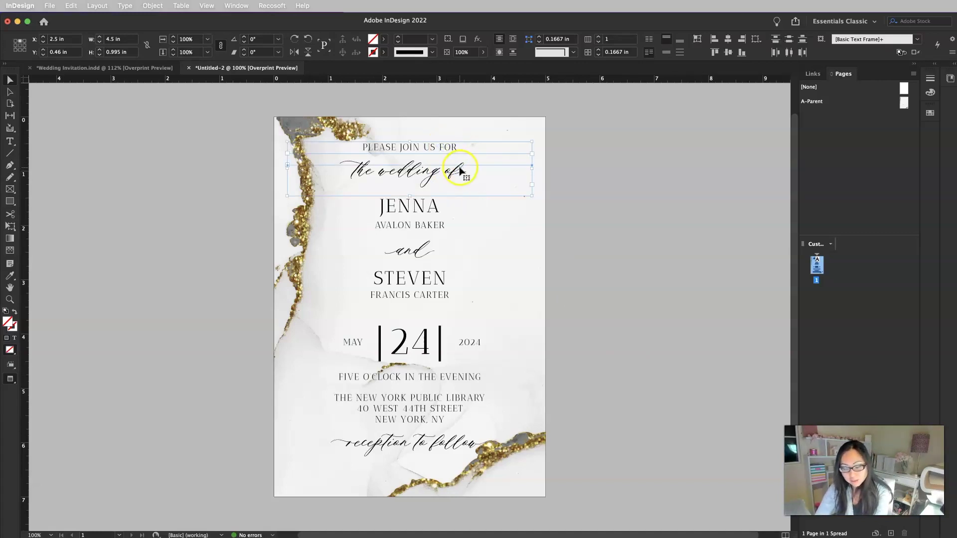
pyautogui.moveTo(459, 170); pyautogui.dragTo(464, 180)
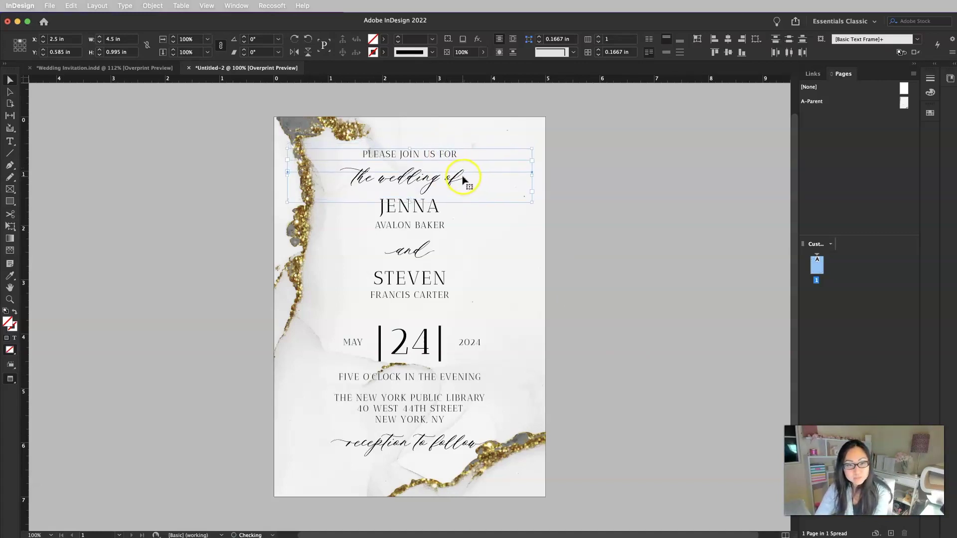
pyautogui.click(639, 301)
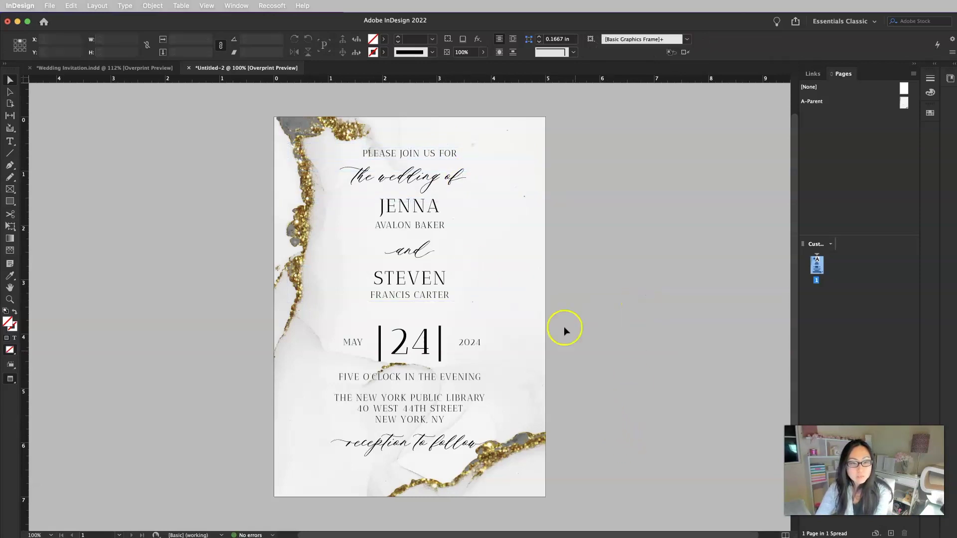
pyautogui.click(445, 172)
pyautogui.keyDown('shift'); pyautogui.click(445, 151); pyautogui.keyUp('shift')
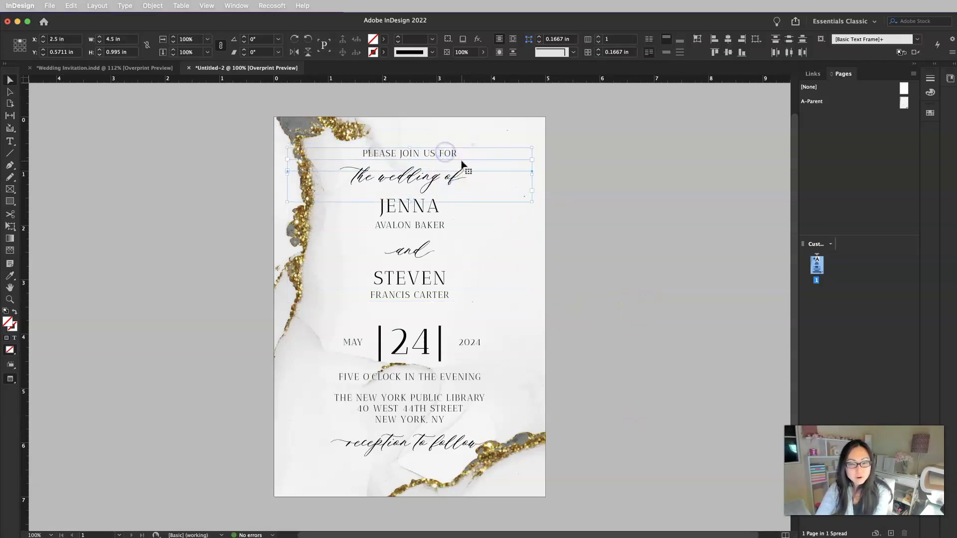
pyautogui.press('super+z')
pyautogui.click(623, 220)
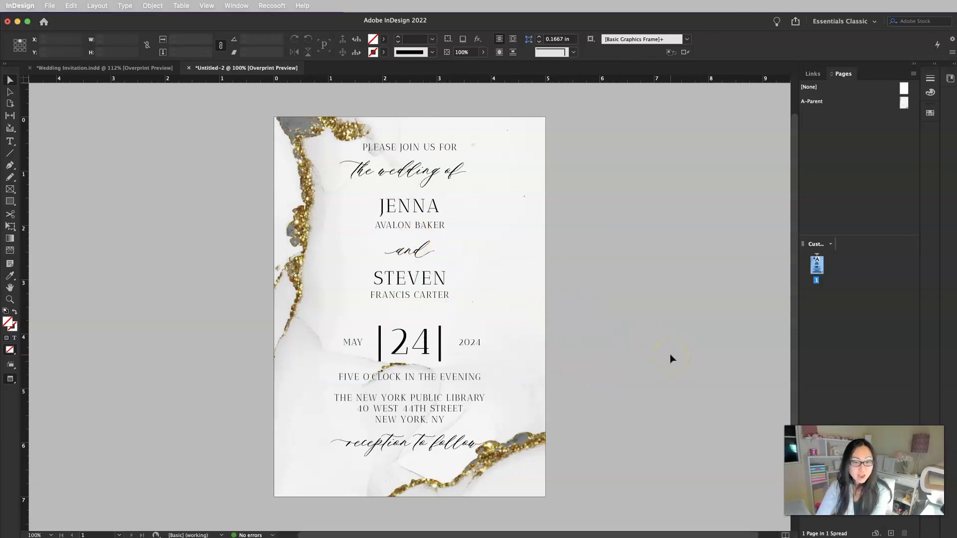
pyautogui.doubleClick(816, 263)
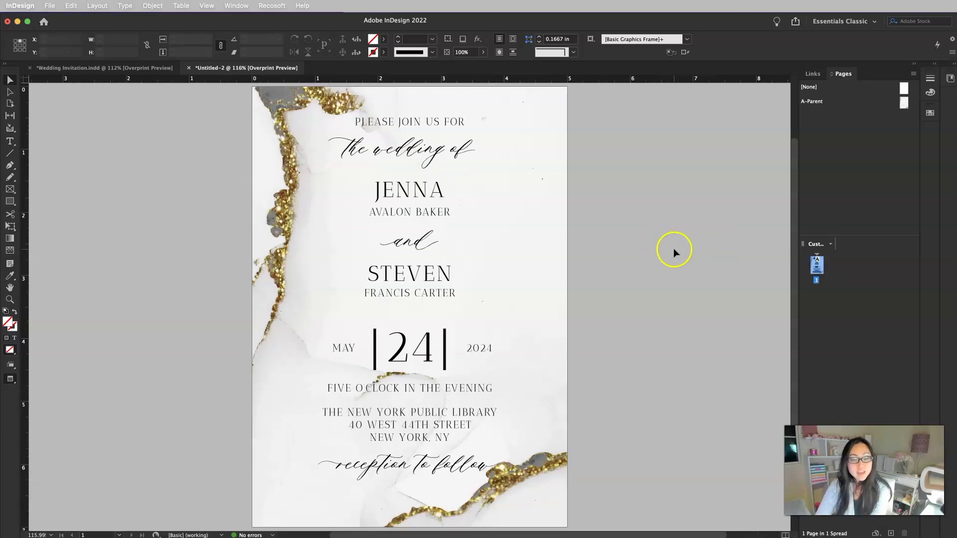
pyautogui.press('super+1')
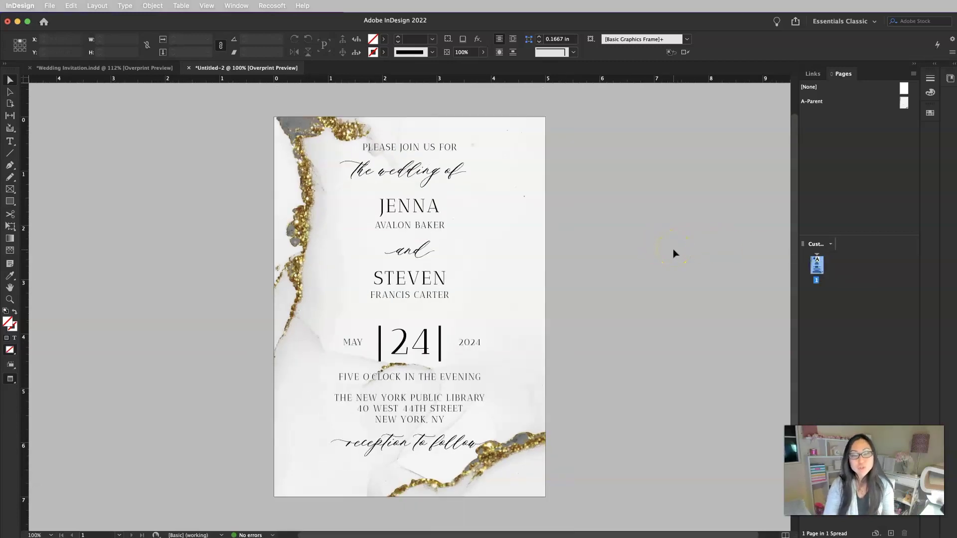